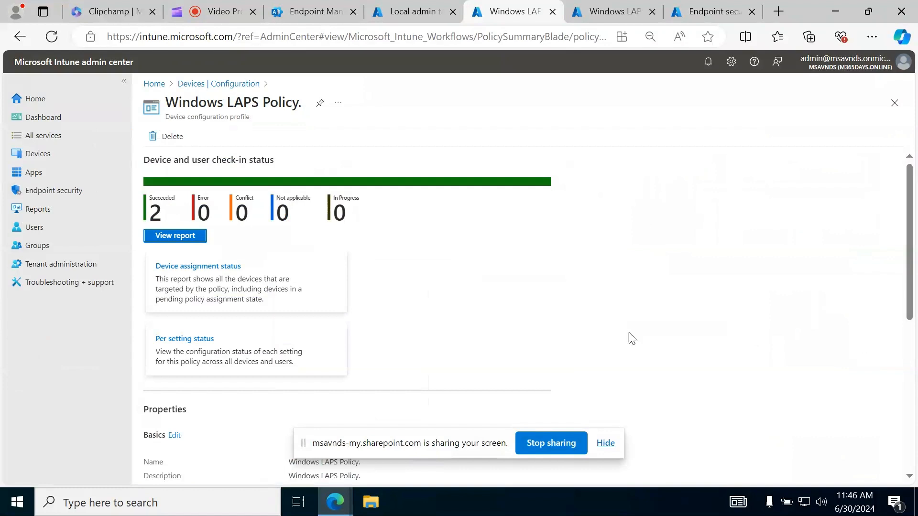
# Hide the screen-sharing notice and bring up the Endpoint security overview
pyautogui.click(606, 443)
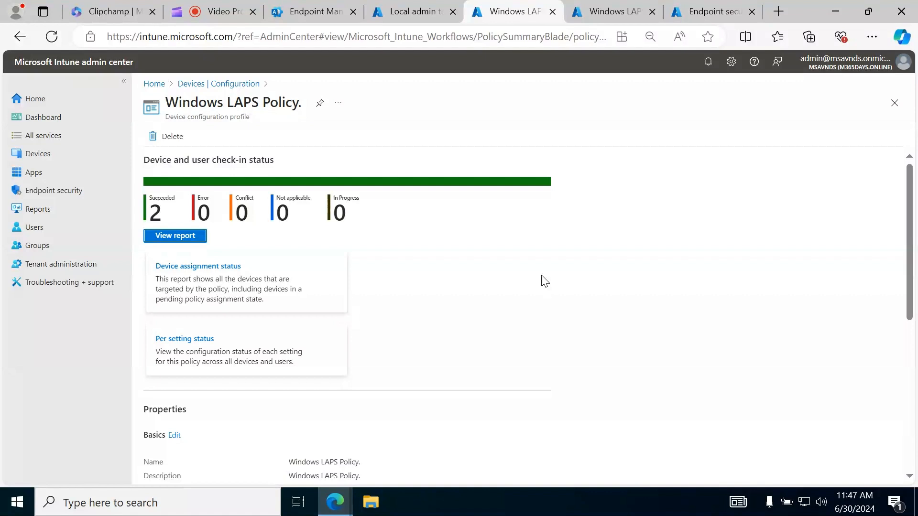
pyautogui.click(703, 11)
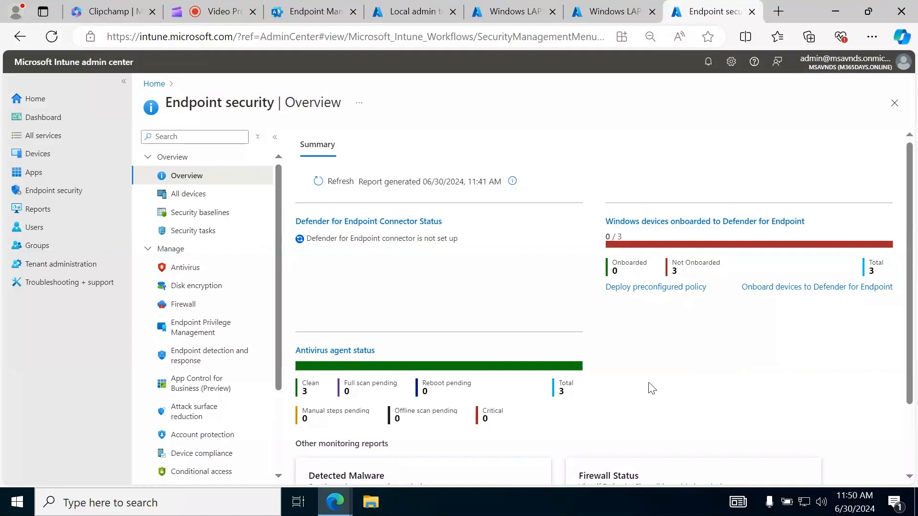
# Go to the existing "Local admin to AP Devices" profile and expand its Custom OMA-URI settings
pyautogui.click(404, 15)
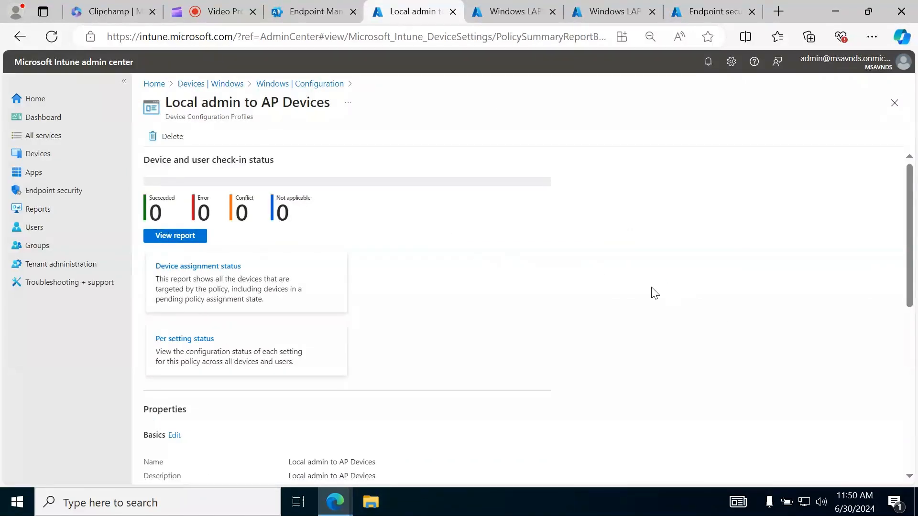
pyautogui.scroll(-8, 654, 291)
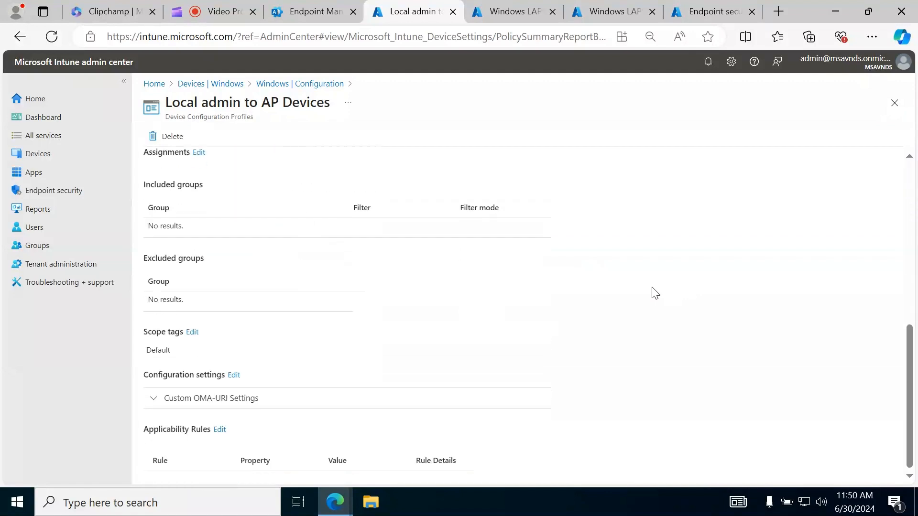
pyautogui.click(208, 409)
pyautogui.scroll(-3, 491, 381)
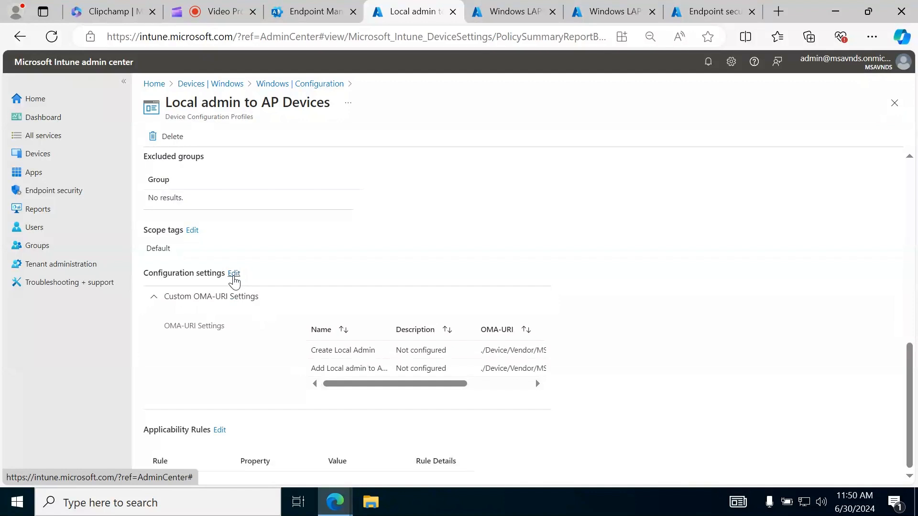
pyautogui.moveTo(164, 116); pyautogui.dragTo(328, 119)
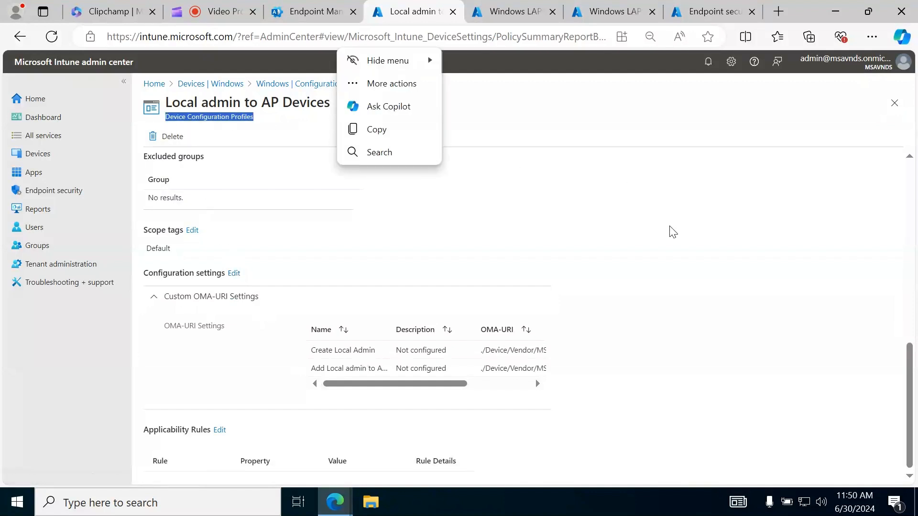
pyautogui.click(668, 211)
# Open the profile's configuration settings for editing and show the details of the Create Local Admin row
pyautogui.click(234, 273)
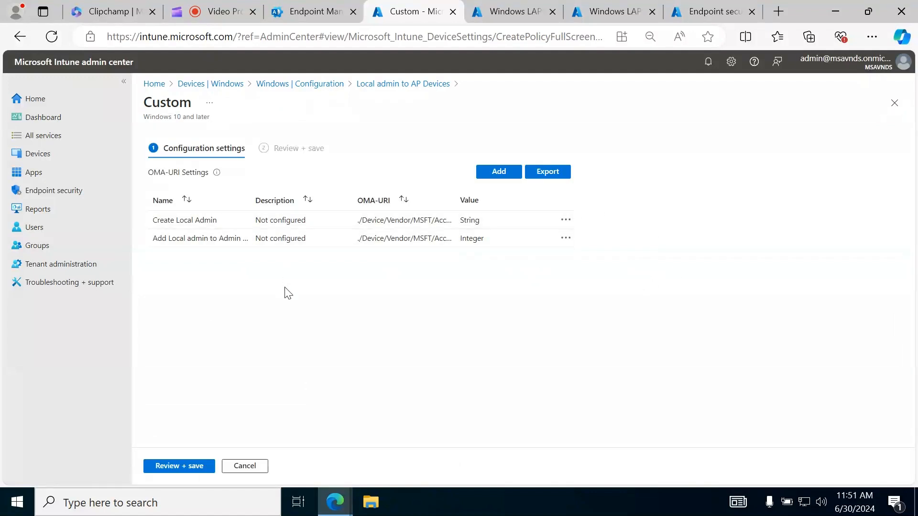
pyautogui.moveTo(457, 199); pyautogui.dragTo(526, 199)
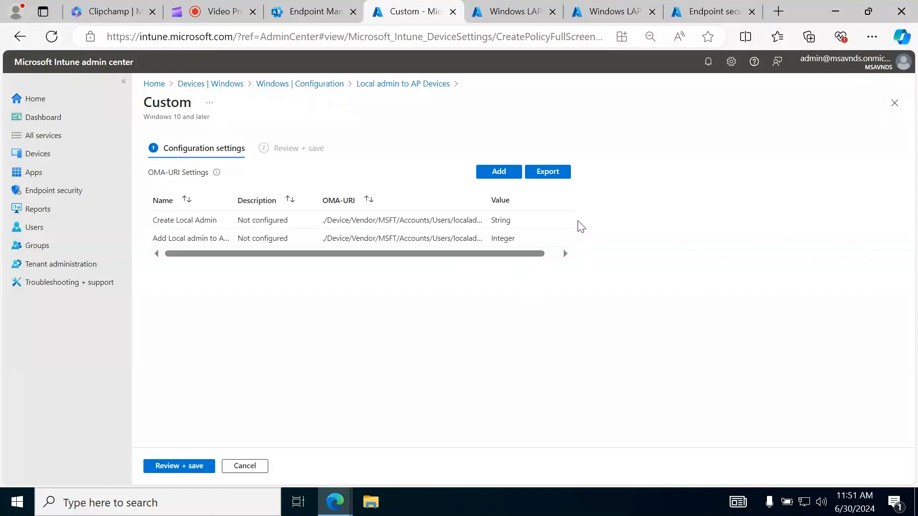
pyautogui.moveTo(494, 254); pyautogui.dragTo(519, 237)
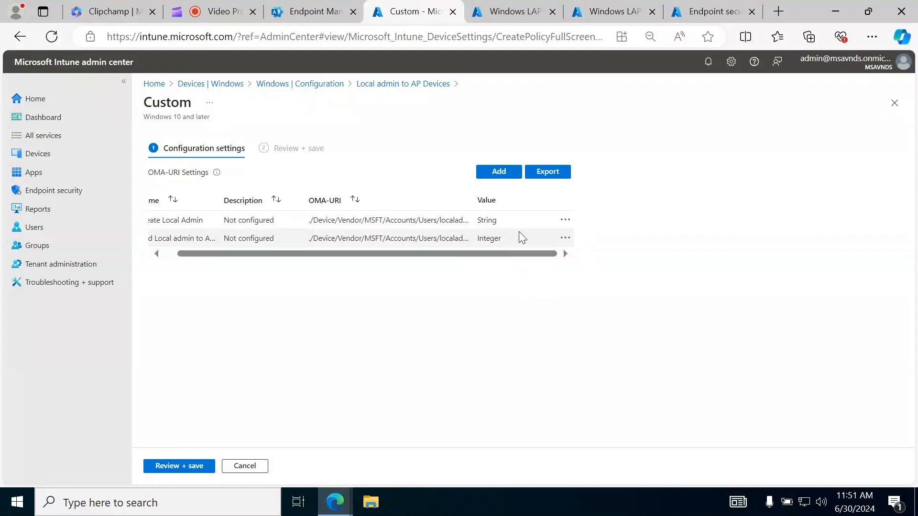
pyautogui.click(565, 220)
pyautogui.click(603, 235)
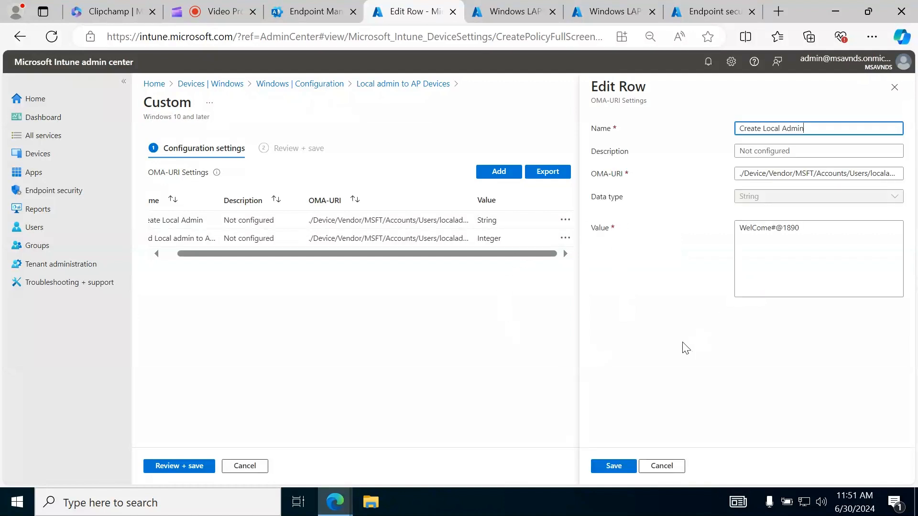
pyautogui.click(688, 270)
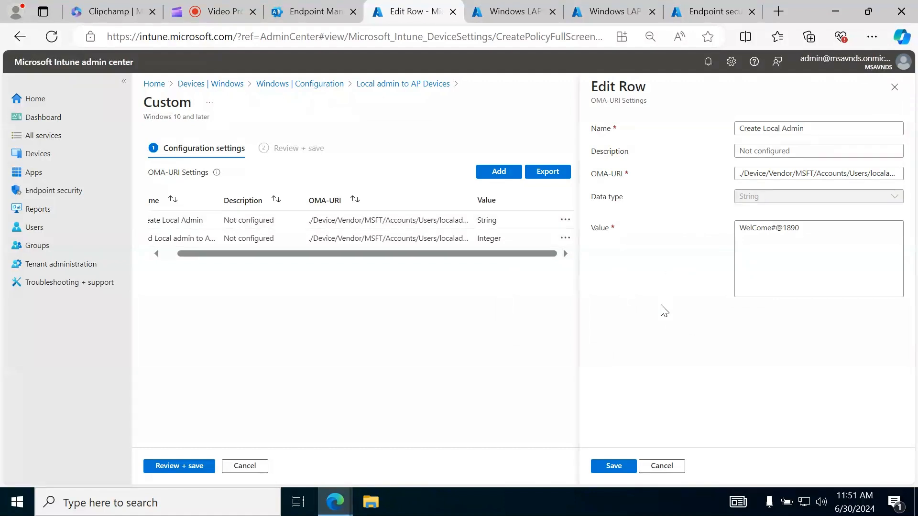
# In the Endpoint security browser tab, go to the device configuration policies and start a new policy
pyautogui.click(715, 12)
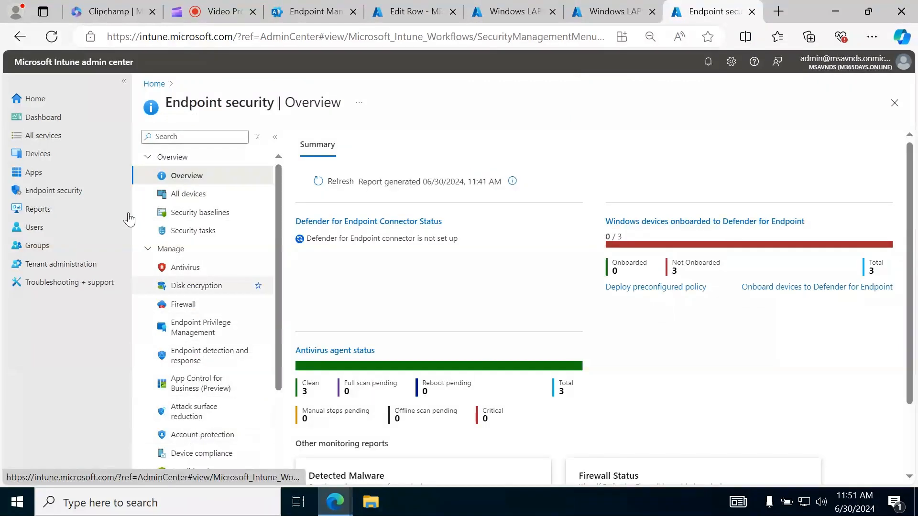
pyautogui.click(94, 224)
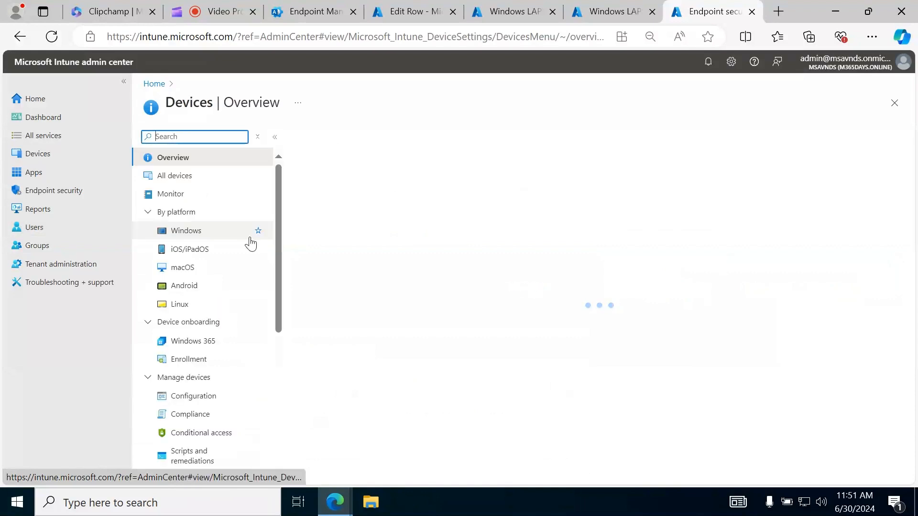
pyautogui.click(198, 401)
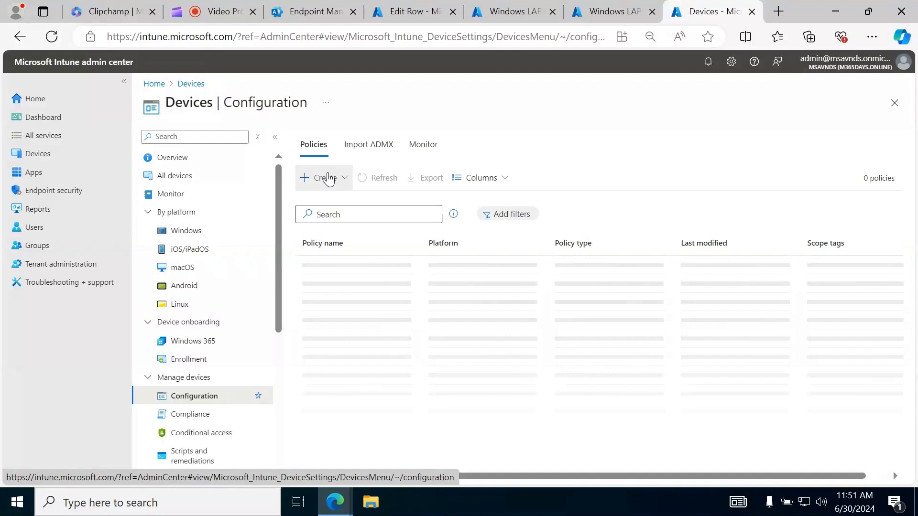
pyautogui.click(328, 180)
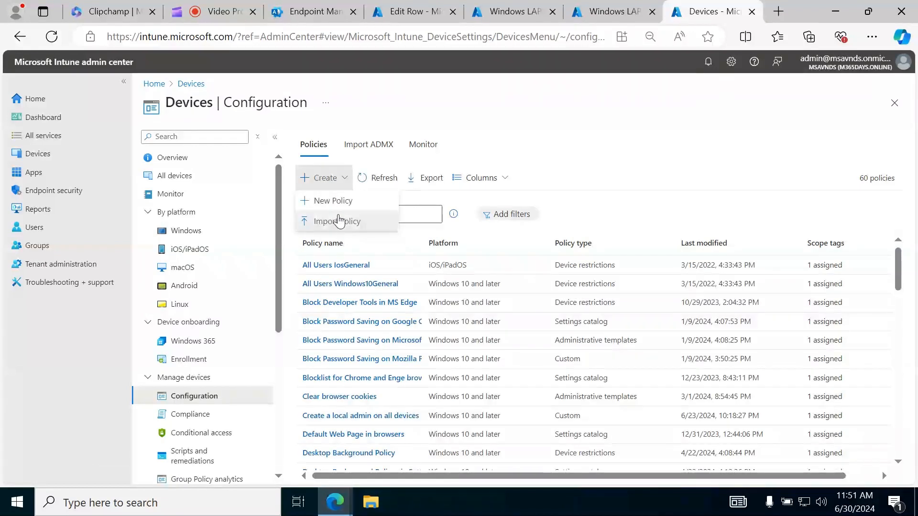
pyautogui.click(329, 201)
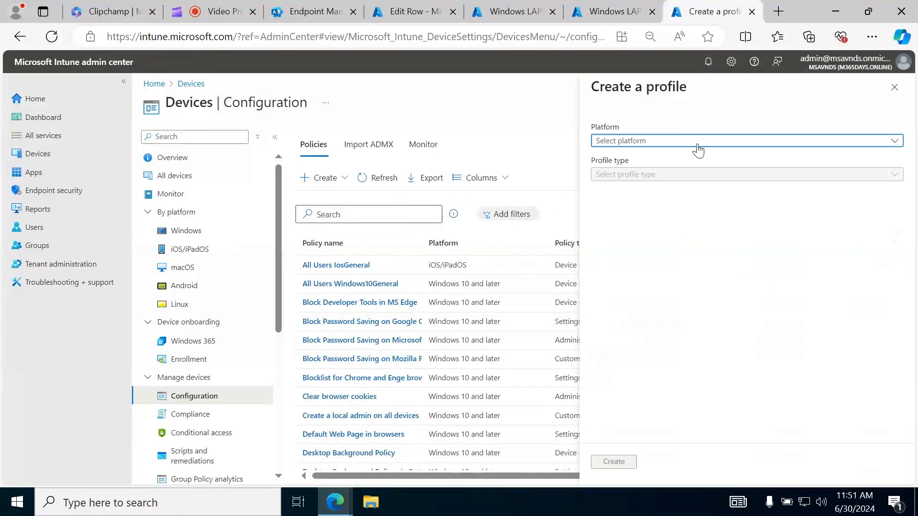
# Create a profile for Windows 10 and later from the Custom template
pyautogui.click(675, 142)
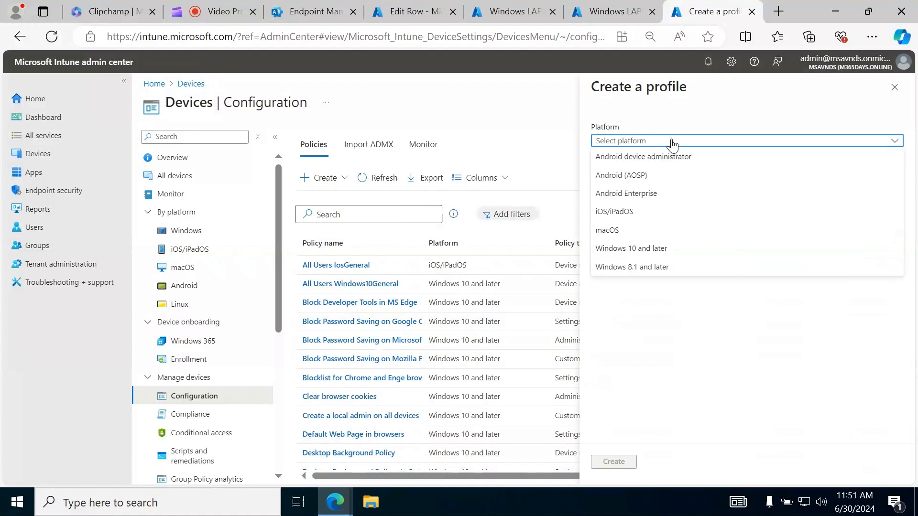
pyautogui.click(670, 251)
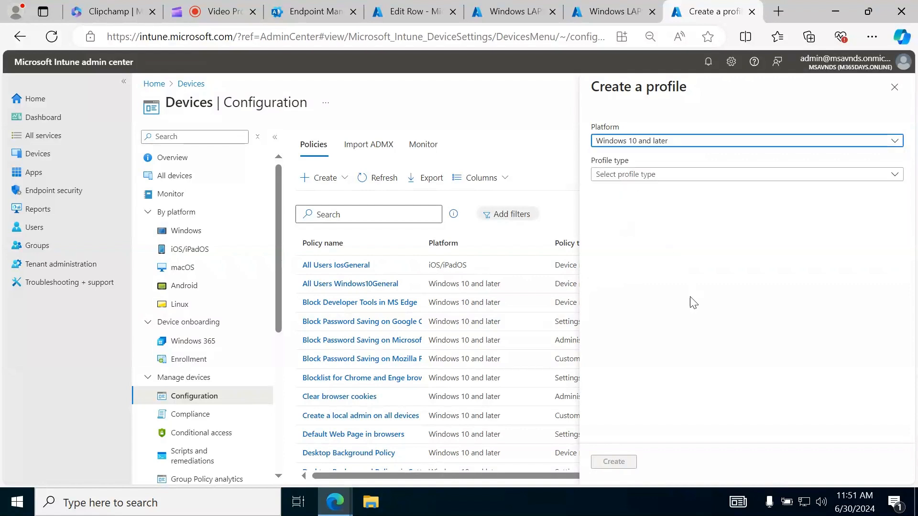
pyautogui.click(666, 175)
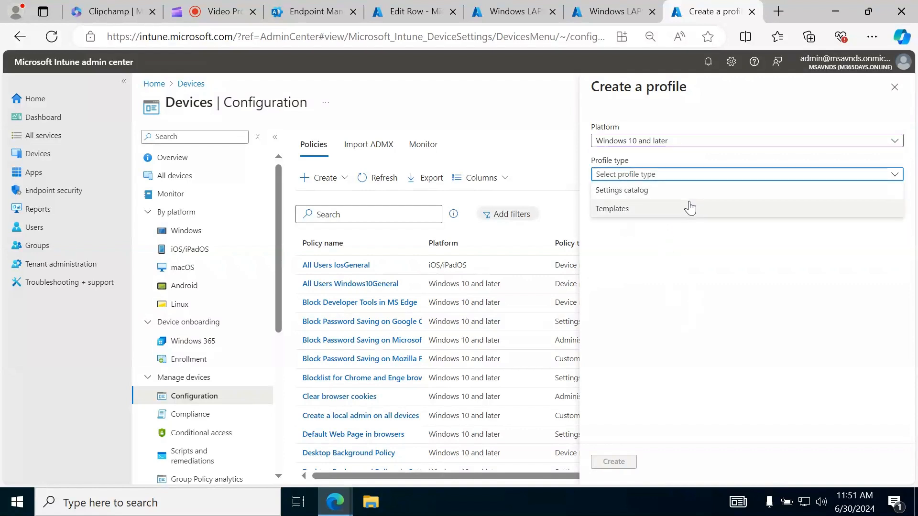
pyautogui.click(666, 210)
pyautogui.click(667, 385)
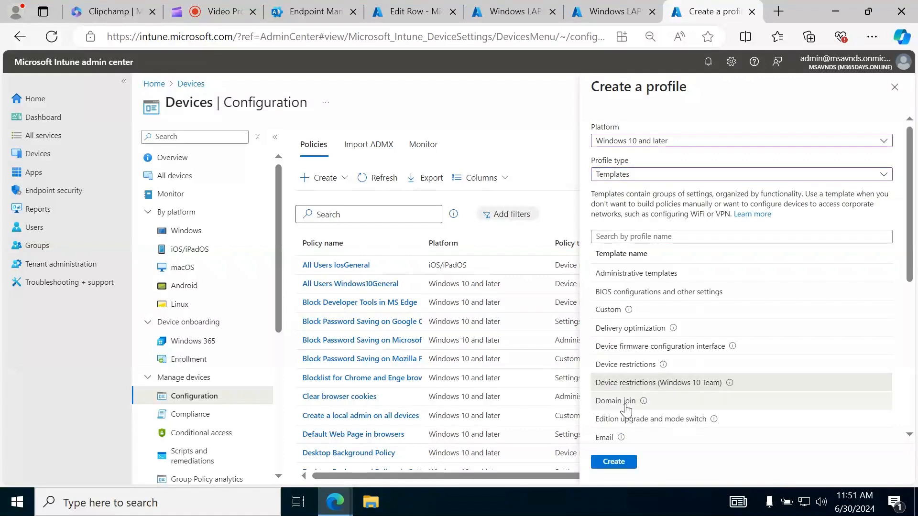
pyautogui.click(613, 314)
pyautogui.click(615, 461)
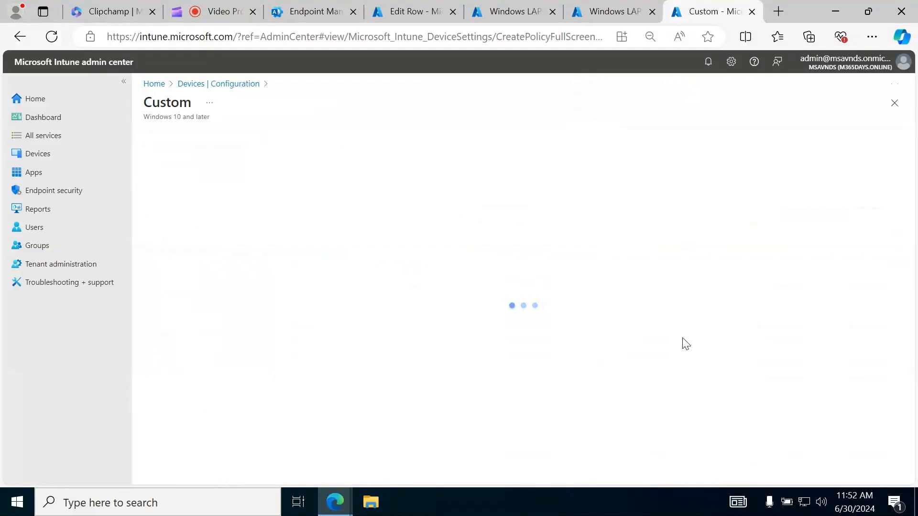
# Name the profile "Local admin", leave the description blank and continue to the configuration settings
pyautogui.click(344, 172)
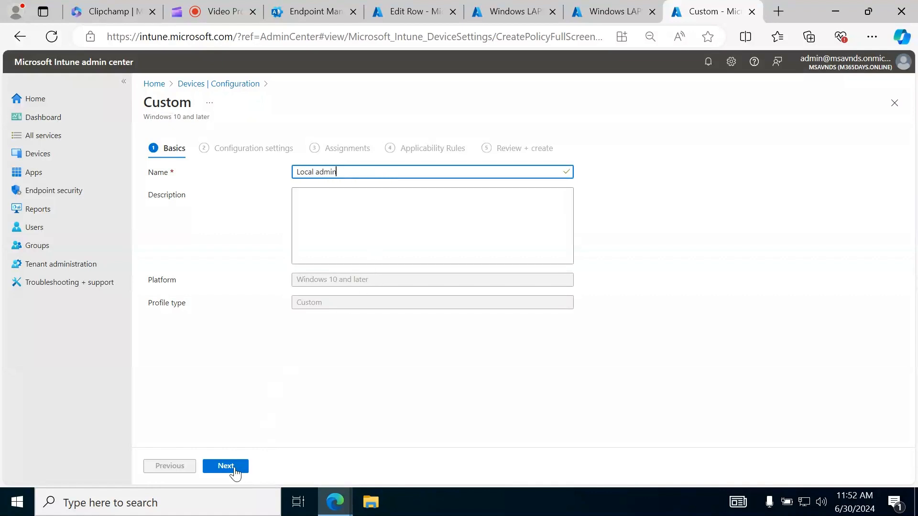
pyautogui.click(351, 223)
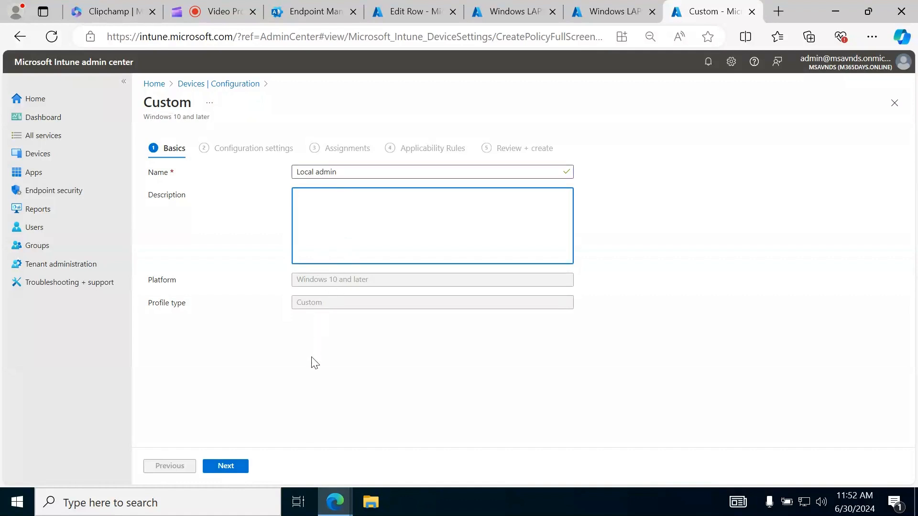
pyautogui.click(235, 467)
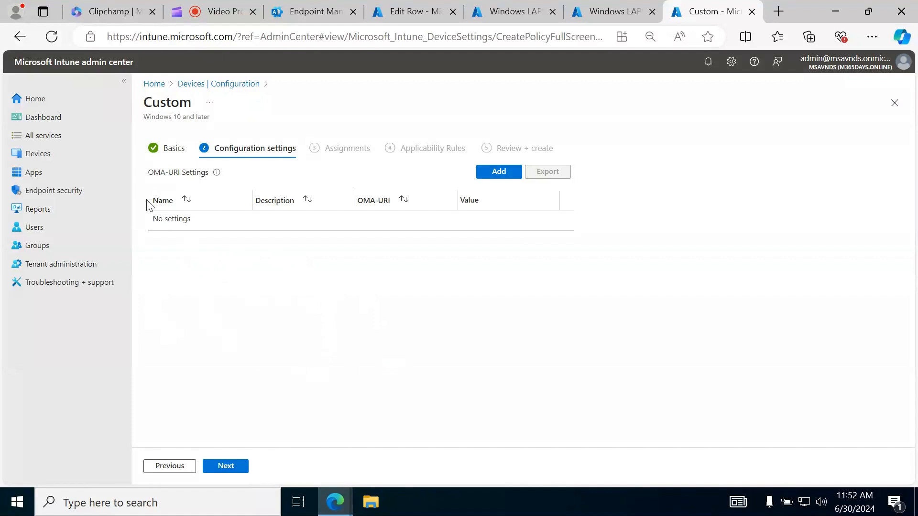
# Add an OMA-URI row and fill its name and description with "Create Local Admin", copied from the existing profile's row
pyautogui.click(504, 175)
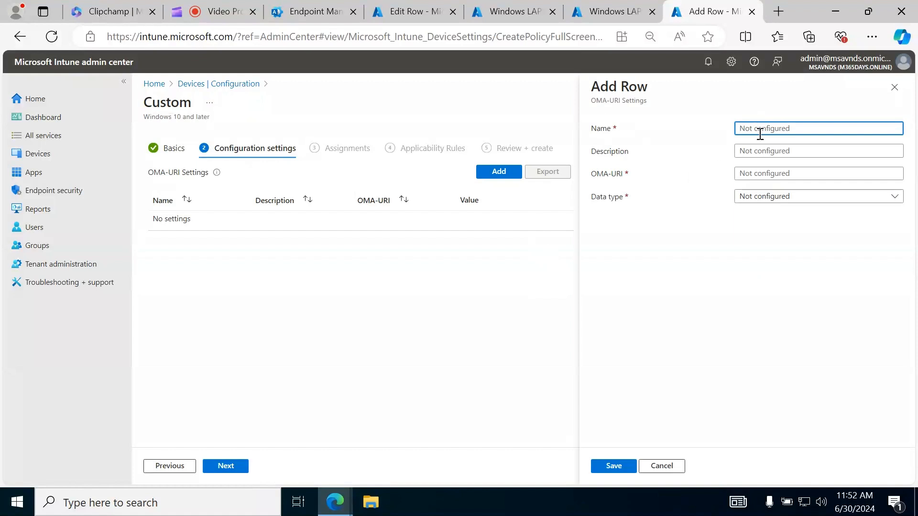
pyautogui.click(407, 12)
pyautogui.click(826, 125)
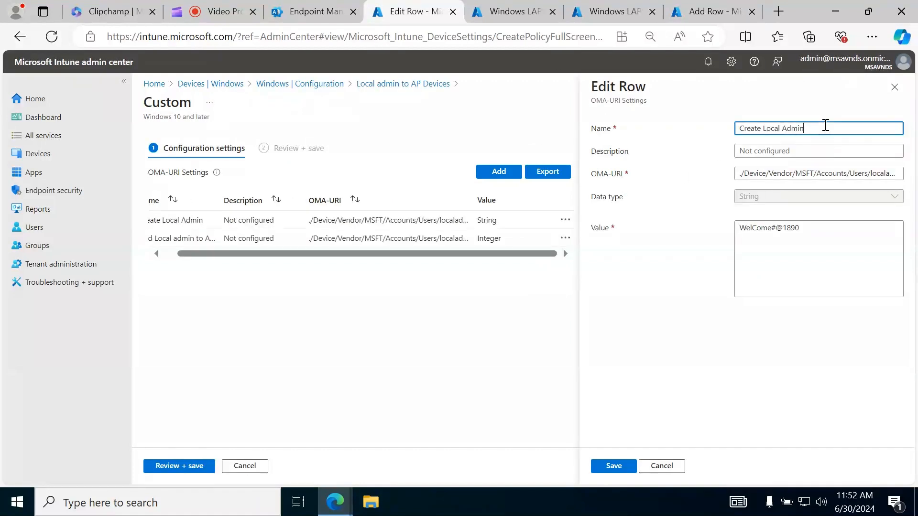
pyautogui.tripleClick(825, 126)
pyautogui.hotkey('ctrl', 'c')
pyautogui.click(753, 359)
pyautogui.click(706, 12)
pyautogui.hotkey('ctrl', 'v')
pyautogui.click(779, 151)
pyautogui.hotkey('ctrl', 'v')
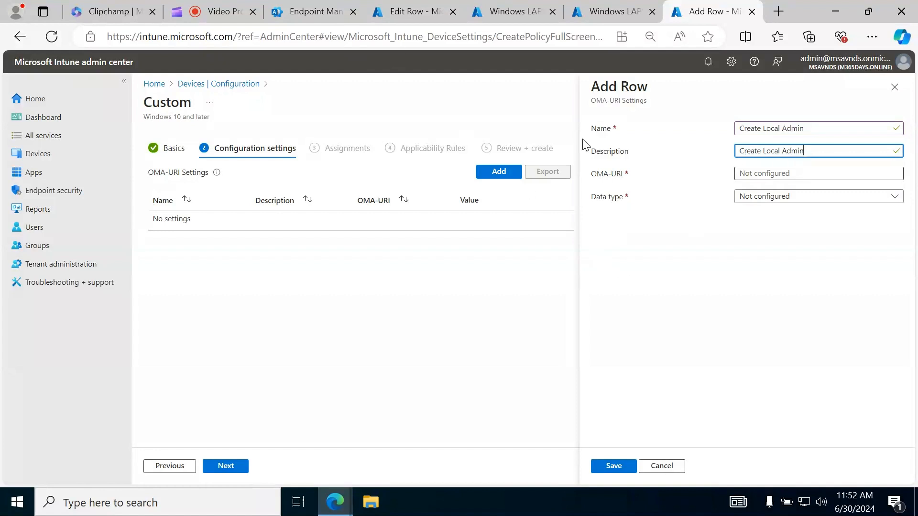
pyautogui.click(713, 301)
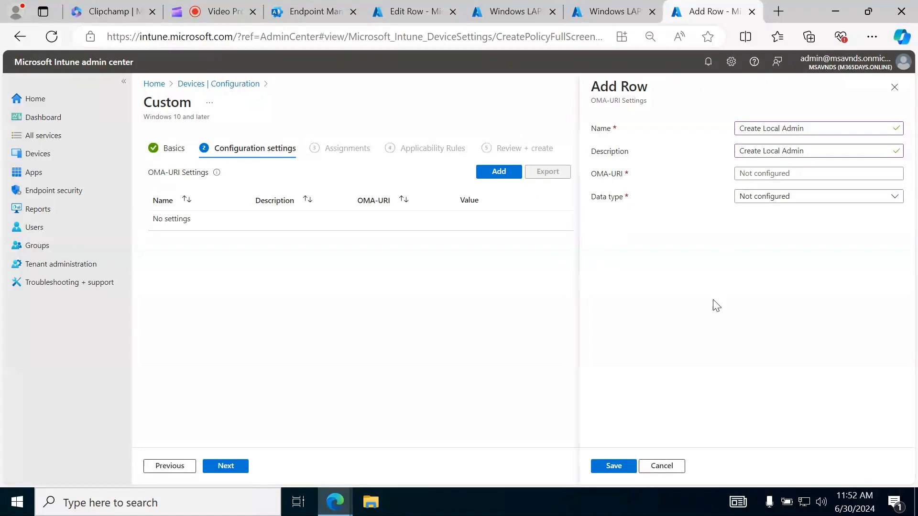
# Copy the existing row's OMA-URI, ./Device/Vendor/MSFT/Accounts/Users/localadmin/Password, into the new row and set the data type to String
pyautogui.click(394, 11)
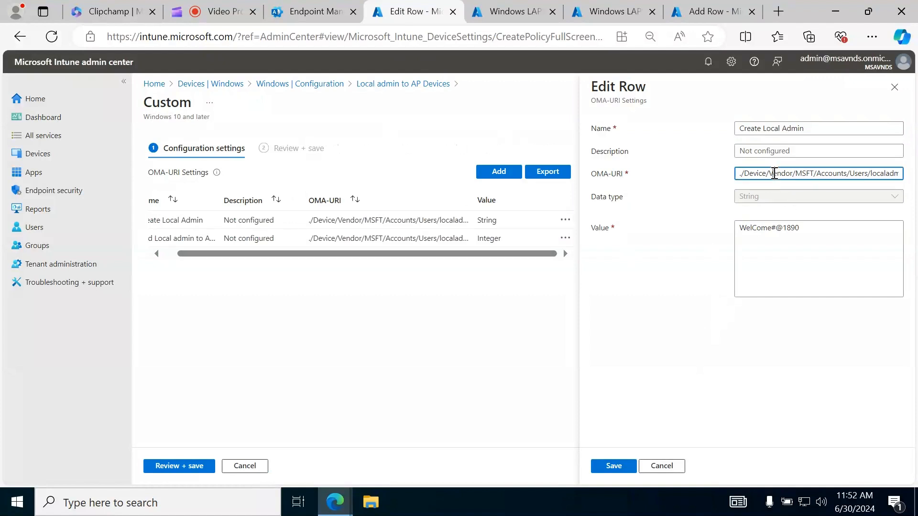
pyautogui.hotkey('ctrl', 'a')
pyautogui.click(784, 362)
pyautogui.click(727, 6)
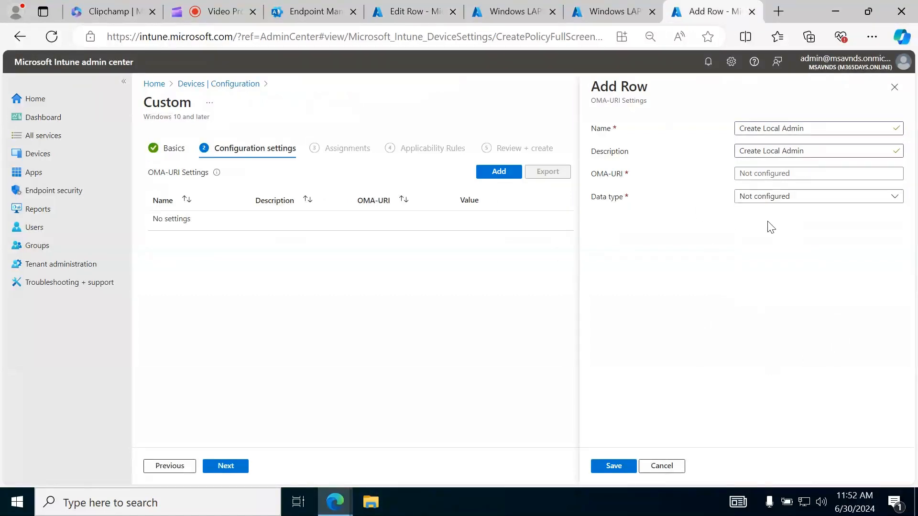
pyautogui.click(765, 173)
pyautogui.hotkey('ctrl', 'v')
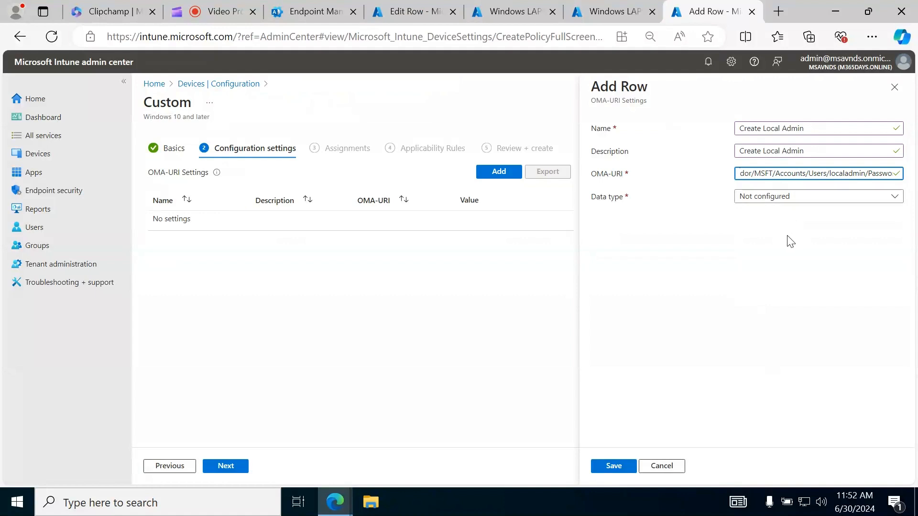
pyautogui.press('Home')
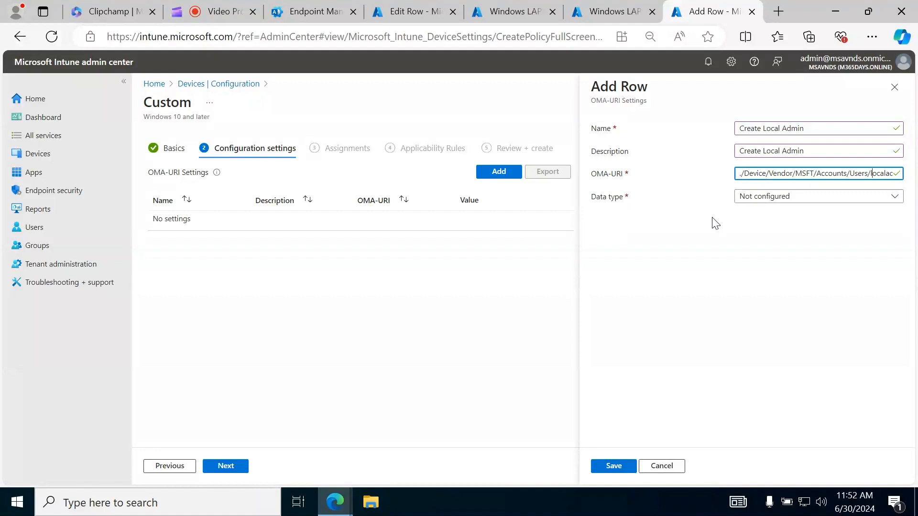
pyautogui.write('min/Password')
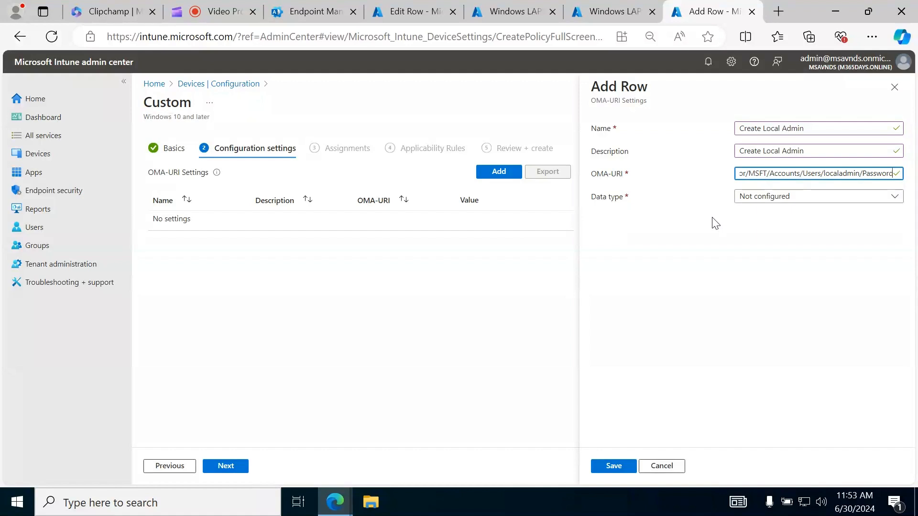
pyautogui.click(775, 198)
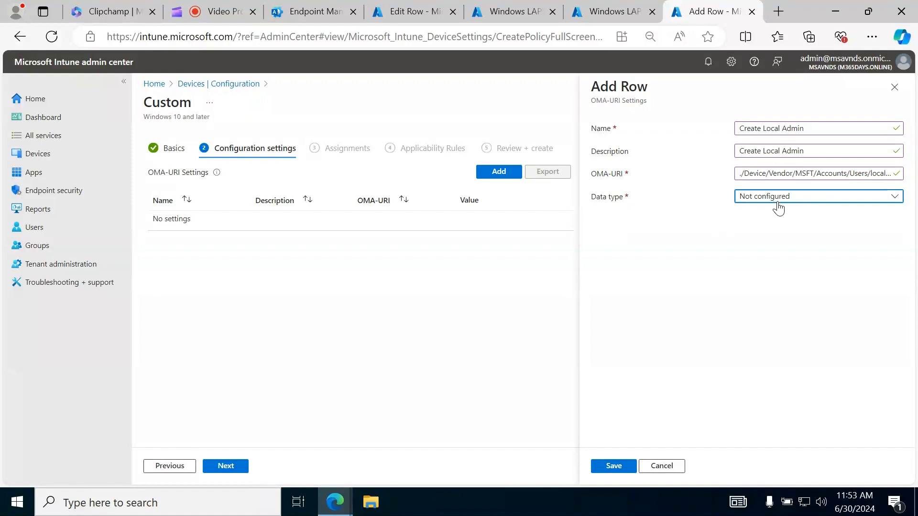
pyautogui.click(797, 234)
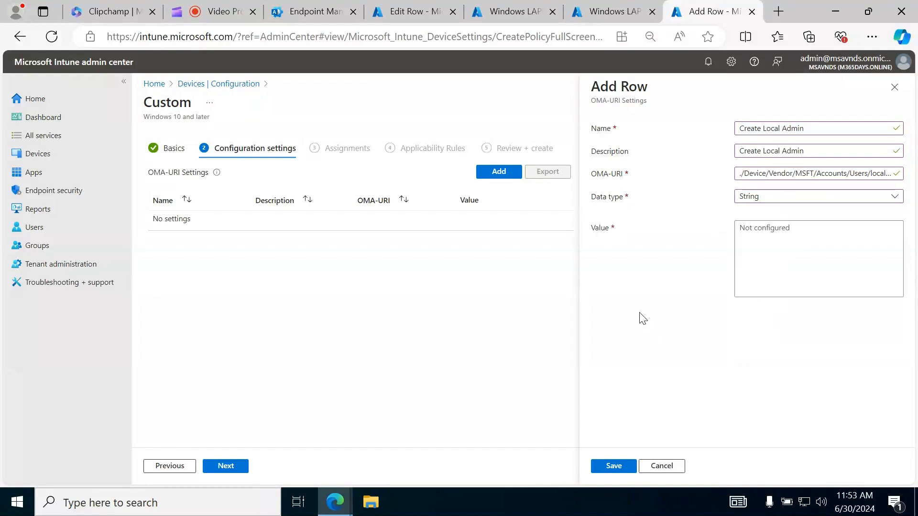
# Copy the account password from the existing row into the new row's value, extend it with extra digits, and save the row
pyautogui.click(409, 13)
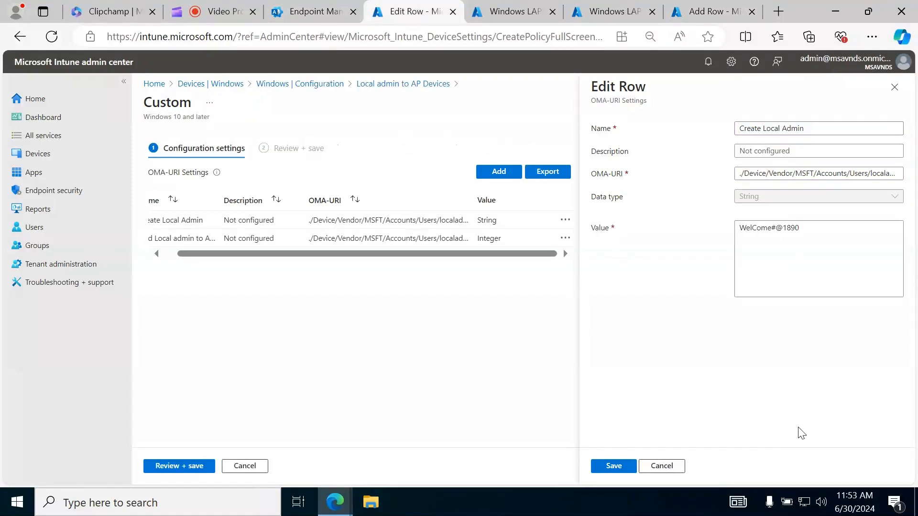
pyautogui.moveTo(805, 234); pyautogui.dragTo(737, 229)
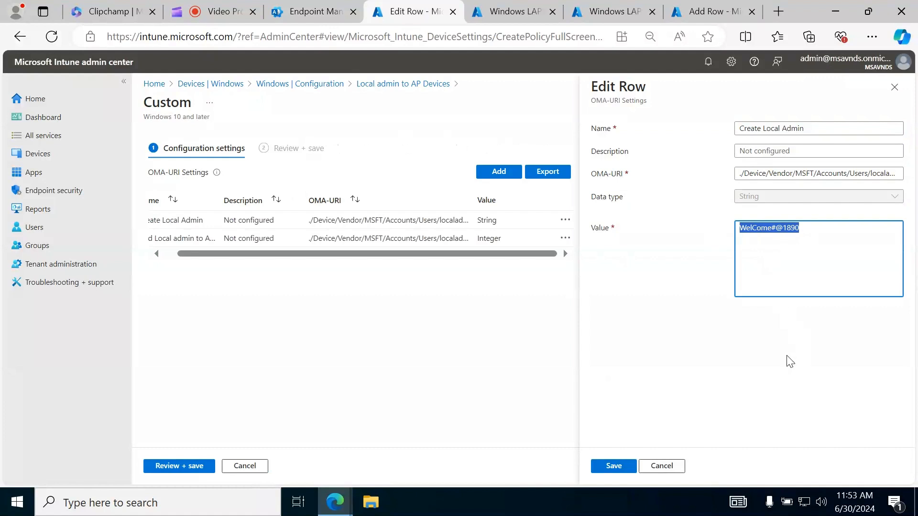
pyautogui.click(817, 246)
pyautogui.moveTo(817, 231); pyautogui.dragTo(741, 234)
pyautogui.hotkey('ctrl', 'c')
pyautogui.click(774, 385)
pyautogui.click(678, 15)
pyautogui.click(779, 250)
pyautogui.hotkey('ctrl', 'v')
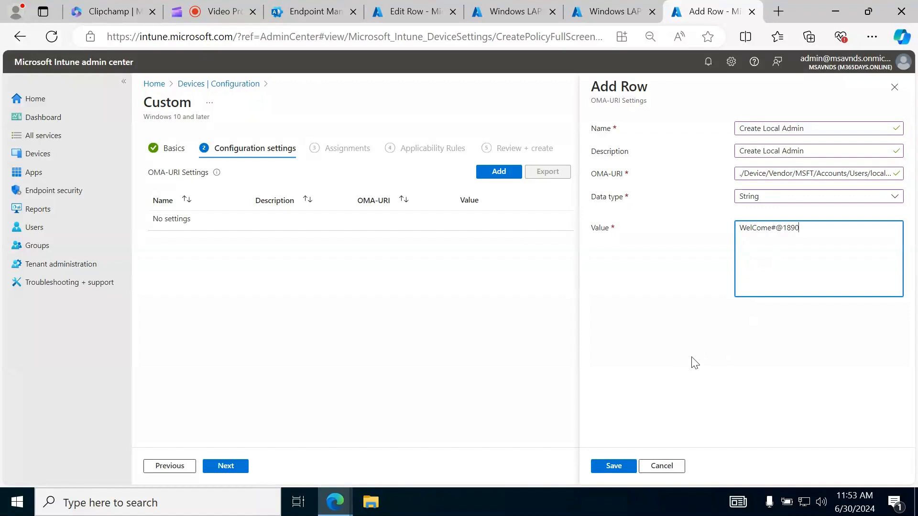
pyautogui.write('2')
pyautogui.click(754, 358)
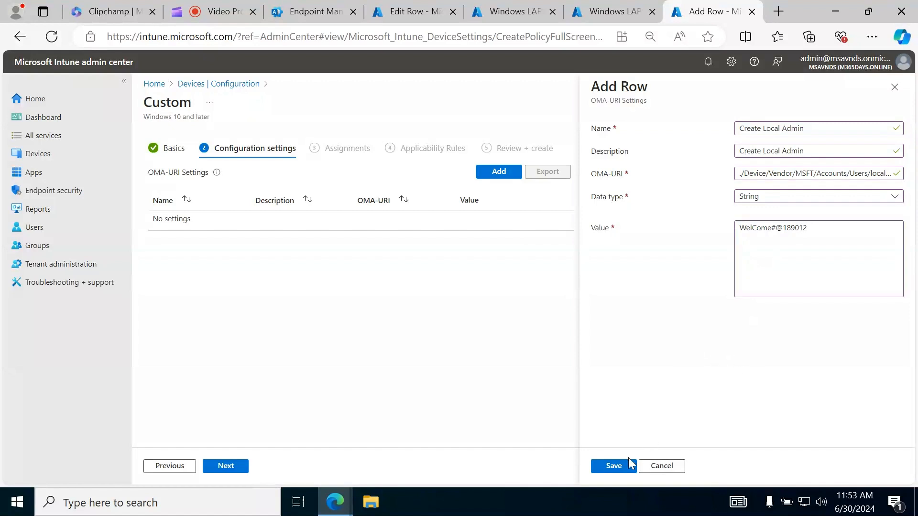
pyautogui.click(614, 466)
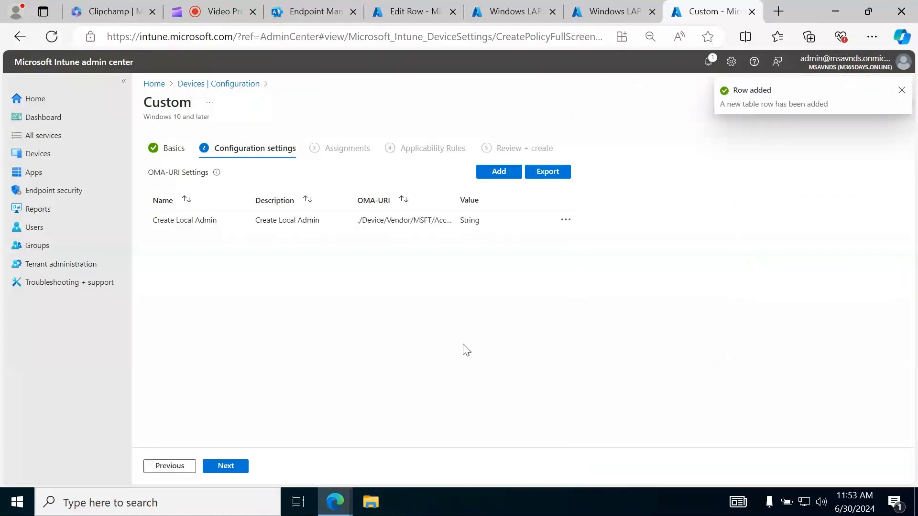
# Add a second OMA-URI row and fill its name and description with "Add Local admin to Admin Group", copied from the existing profile's Integer row
pyautogui.click(495, 173)
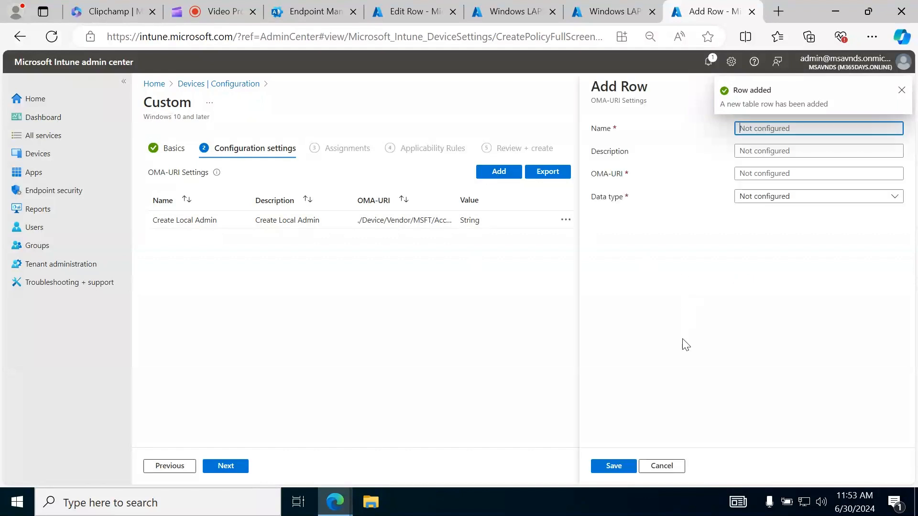
pyautogui.click(409, 12)
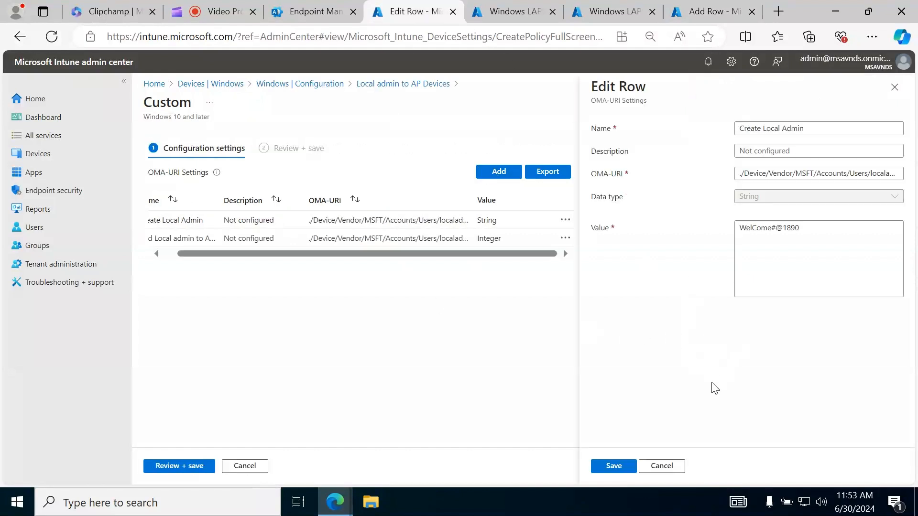
pyautogui.click(675, 466)
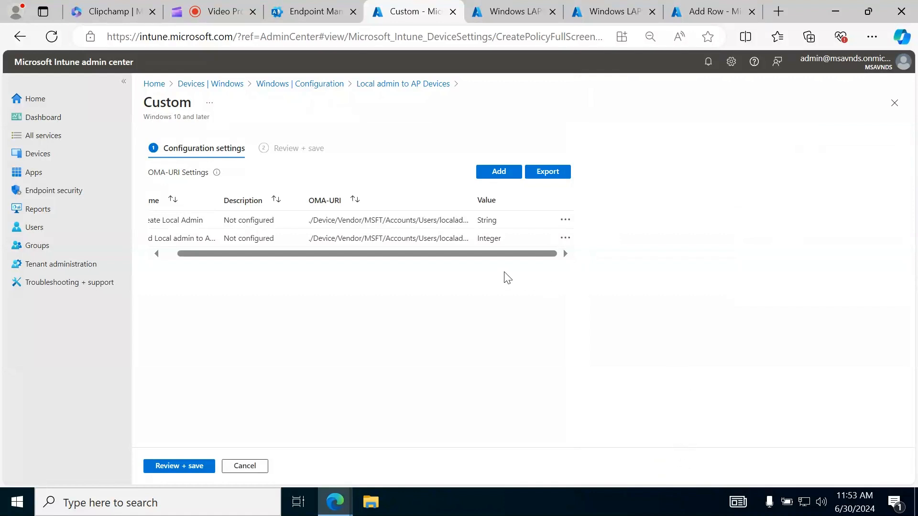
pyautogui.click(565, 238)
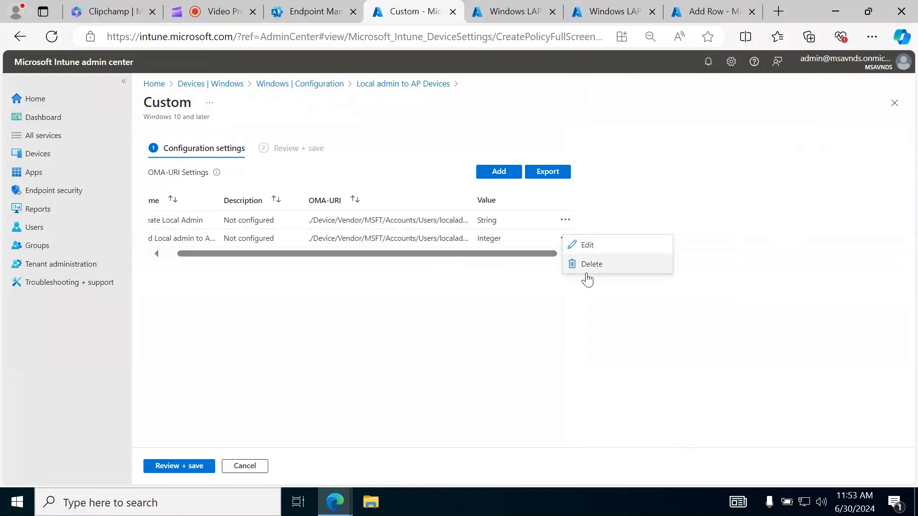
pyautogui.click(607, 254)
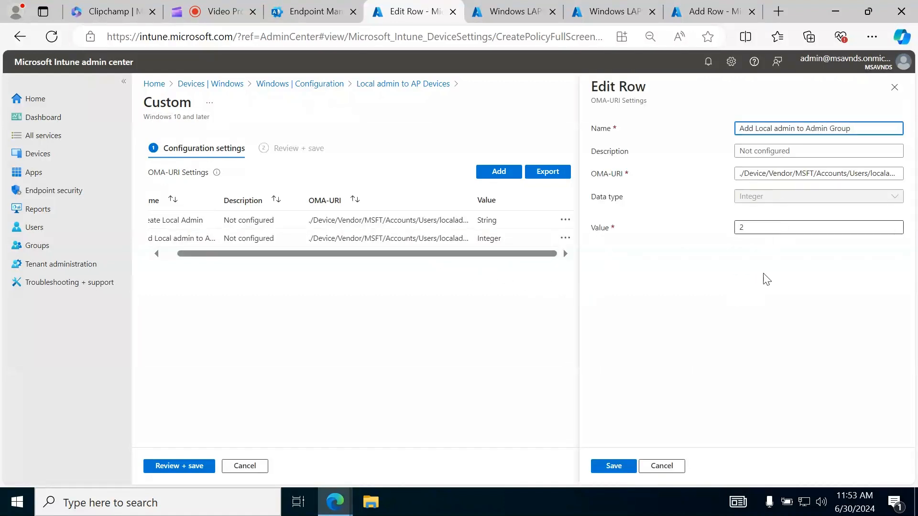
pyautogui.tripleClick(865, 127)
pyautogui.hotkey('ctrl', 'c')
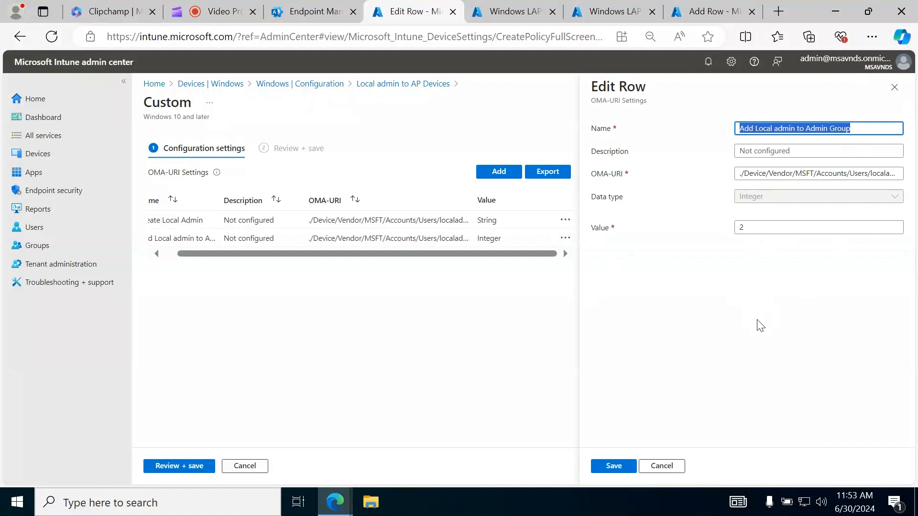
pyautogui.click(706, 12)
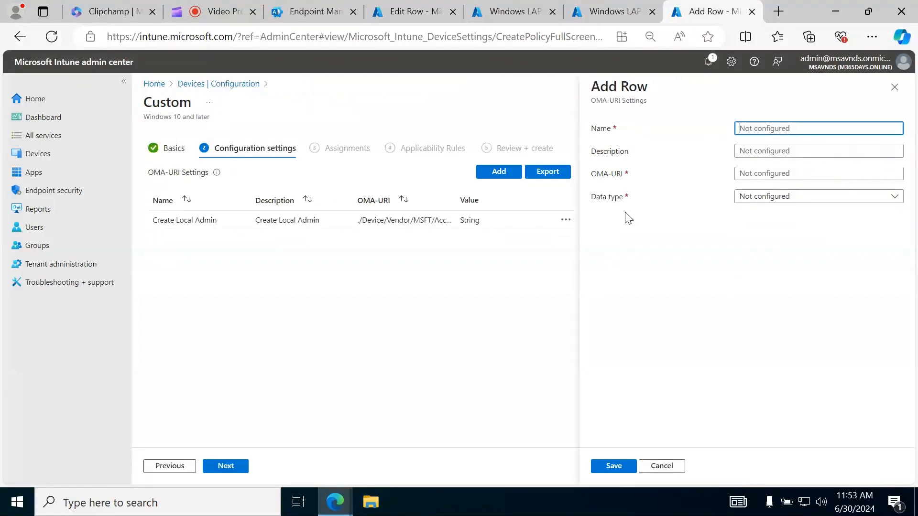
pyautogui.click(770, 129)
pyautogui.hotkey('ctrl', 'v')
pyautogui.click(764, 151)
pyautogui.hotkey('ctrl', 'v')
# Copy the OMA-URI ./Device/Vendor/MSFT/Accounts/Users/localadmin/LocalUserGroup from the existing profile's row into the new row and check the path
pyautogui.click(403, 17)
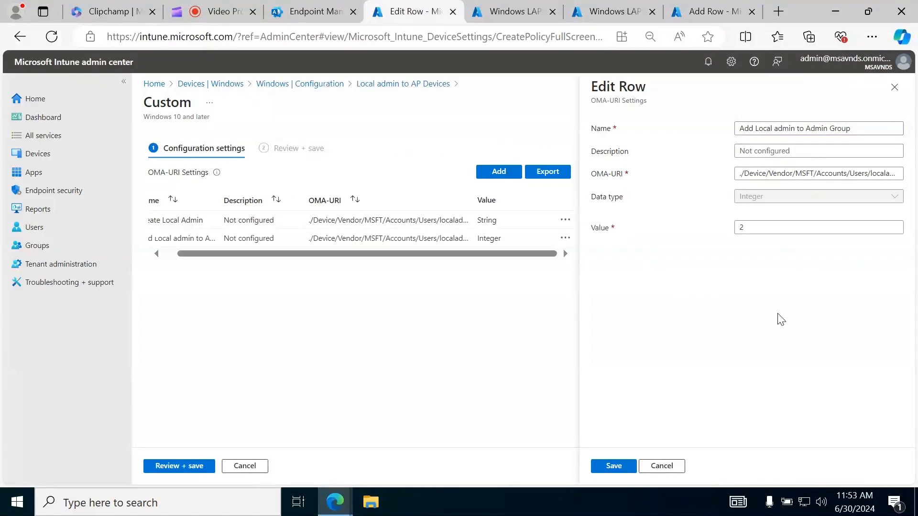
pyautogui.click(779, 173)
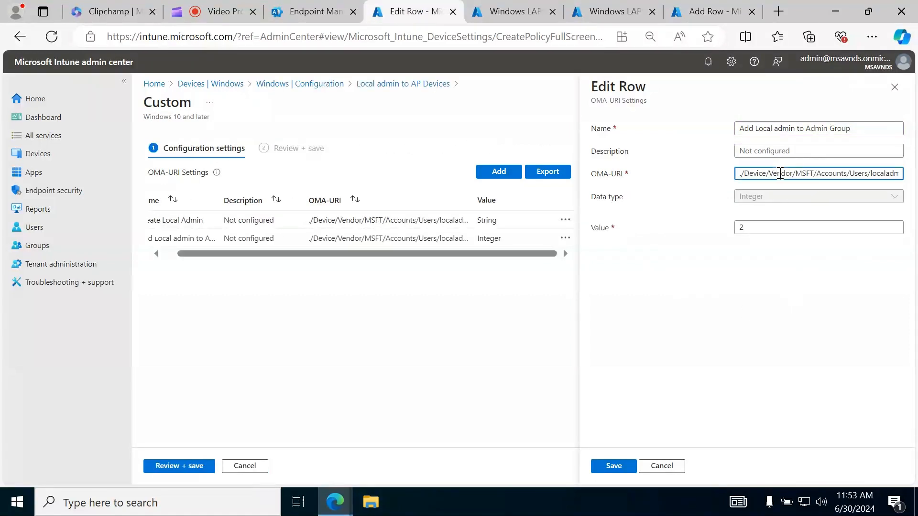
pyautogui.hotkey('ctrl', 'a')
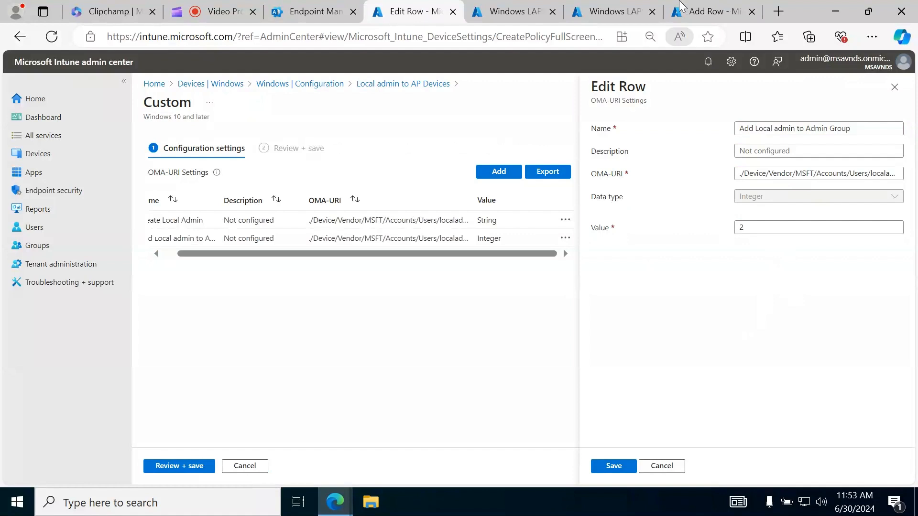
pyautogui.click(708, 11)
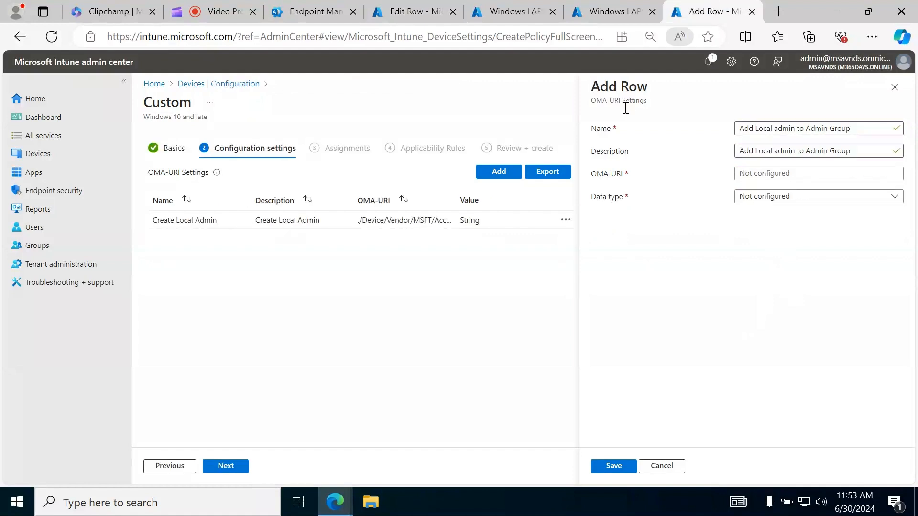
pyautogui.click(787, 174)
pyautogui.hotkey('ctrl', 'v')
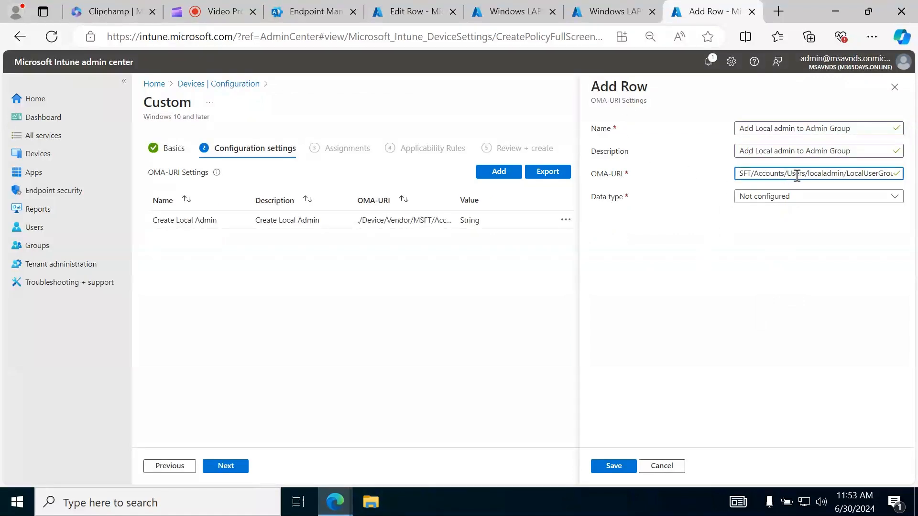
pyautogui.press('Home')
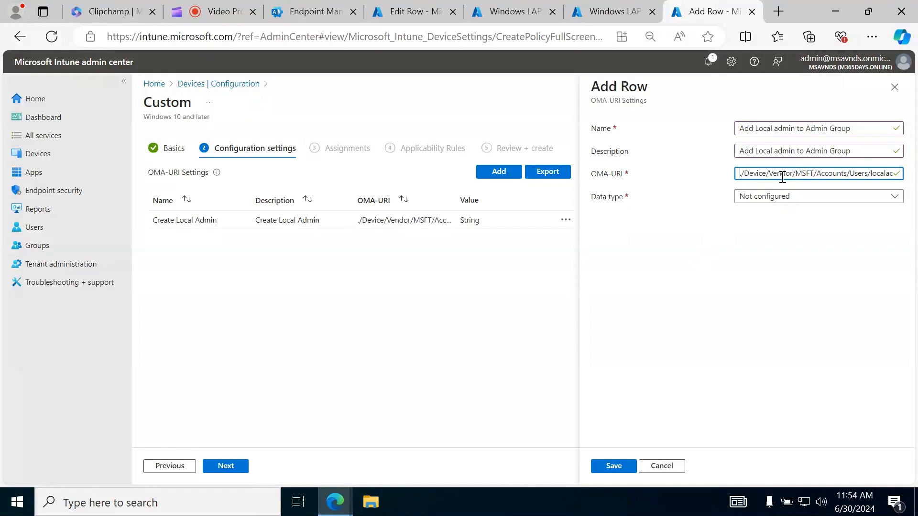
pyautogui.press('Right')
pyautogui.press('Right')
pyautogui.press('Right')
pyautogui.press('Right')
pyautogui.press('Right')
pyautogui.press('Right')
pyautogui.press('Right')
pyautogui.press('Right')
pyautogui.press('Right')
pyautogui.press('Right')
pyautogui.press('Right')
pyautogui.press('Right')
pyautogui.press('Right')
pyautogui.press('Right')
pyautogui.press('Right')
pyautogui.press('Right')
pyautogui.press('Right')
pyautogui.press('Right')
pyautogui.press('Right')
pyautogui.press('Right')
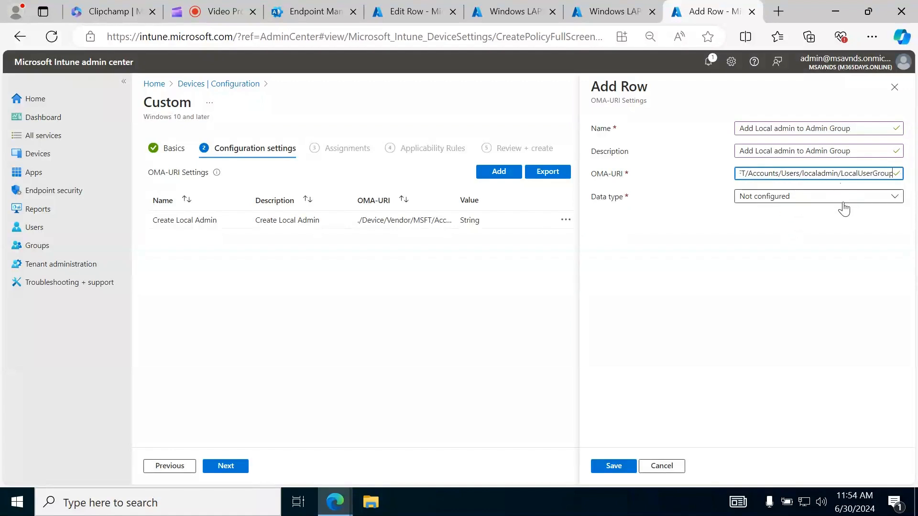
# Set the second row's data type to Integer and its value to 2
pyautogui.click(826, 205)
pyautogui.click(848, 201)
pyautogui.click(779, 198)
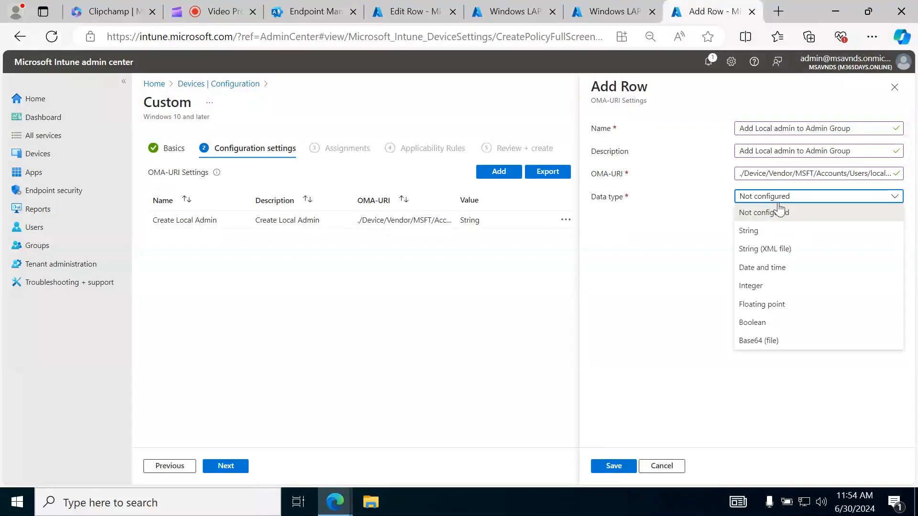
pyautogui.click(786, 201)
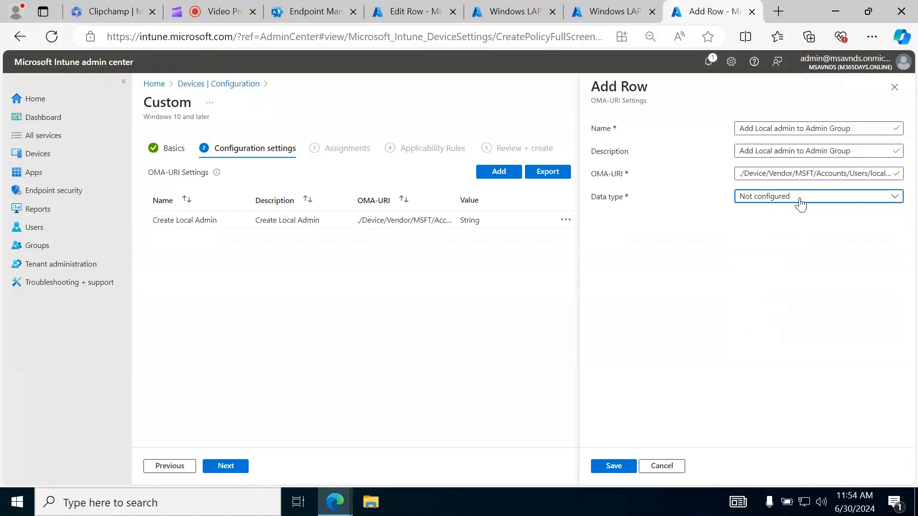
pyautogui.click(800, 201)
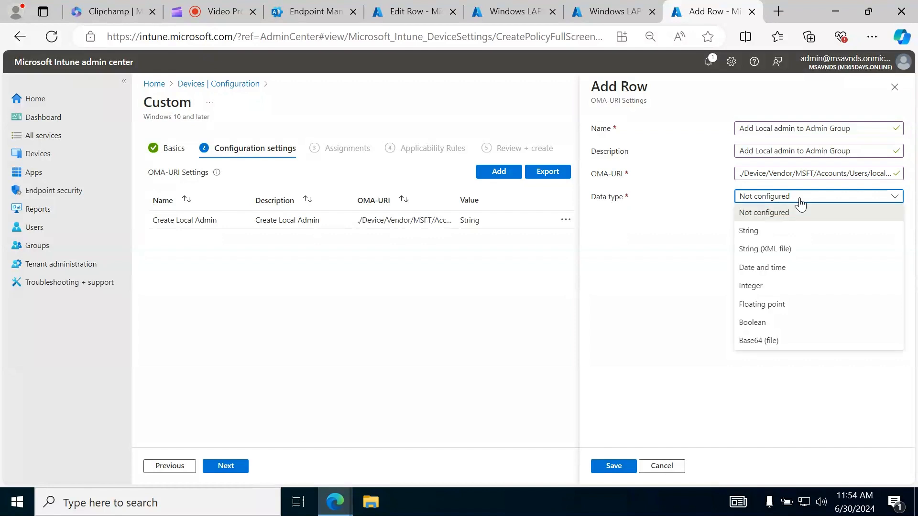
pyautogui.click(770, 286)
pyautogui.click(752, 226)
pyautogui.write('2')
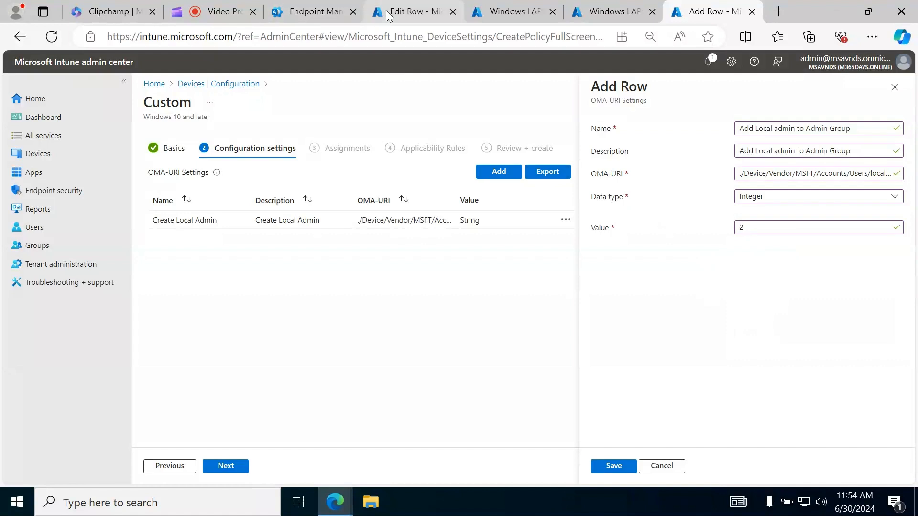
# Compare the value with the existing profile's row, then save the new row and continue to the assignments
pyautogui.click(388, 16)
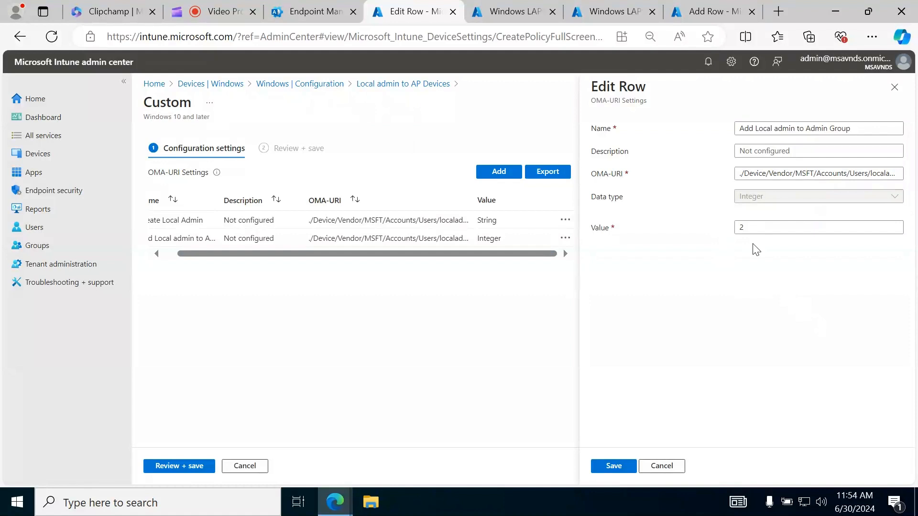
pyautogui.click(737, 230)
pyautogui.click(717, 12)
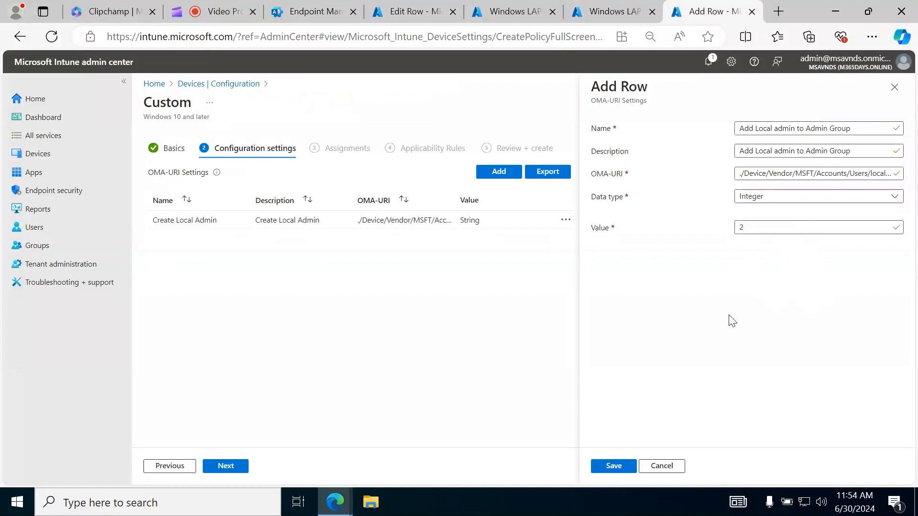
pyautogui.click(610, 473)
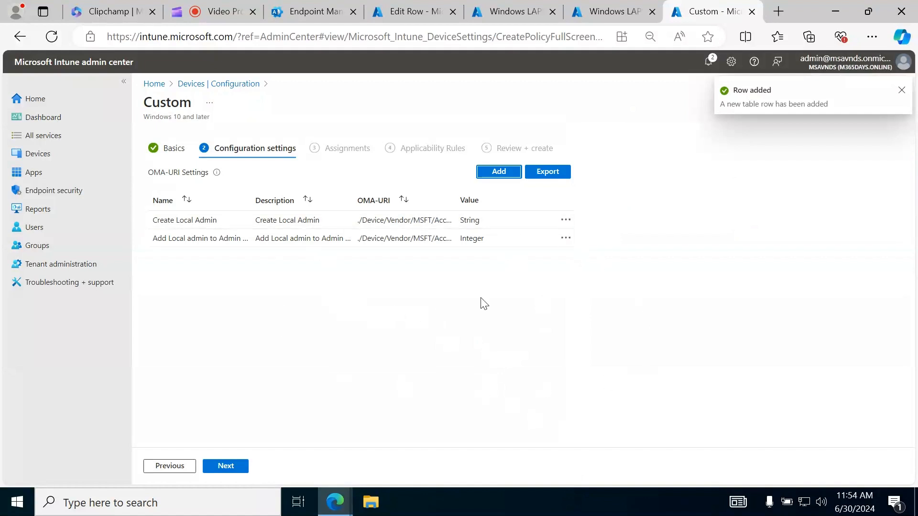
pyautogui.click(227, 467)
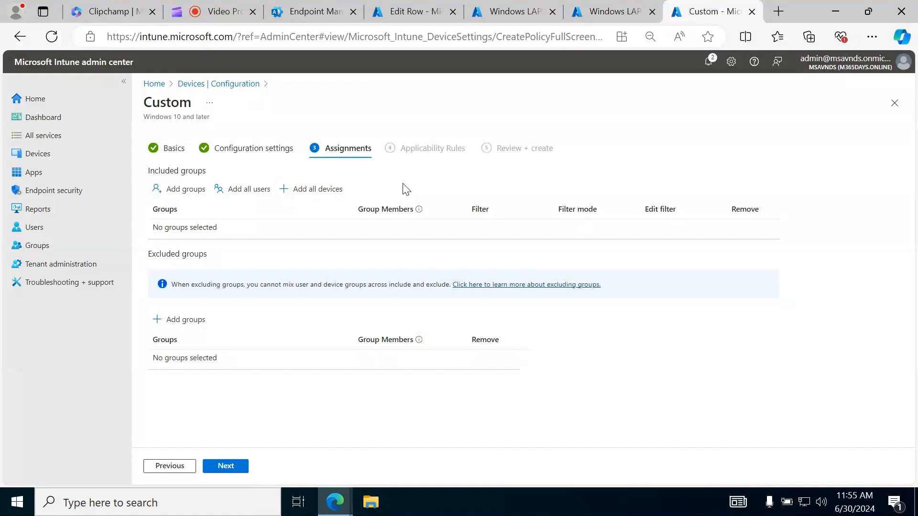
# Look through the groups available for inclusion in the assignment and close the list without selecting any
pyautogui.click(160, 190)
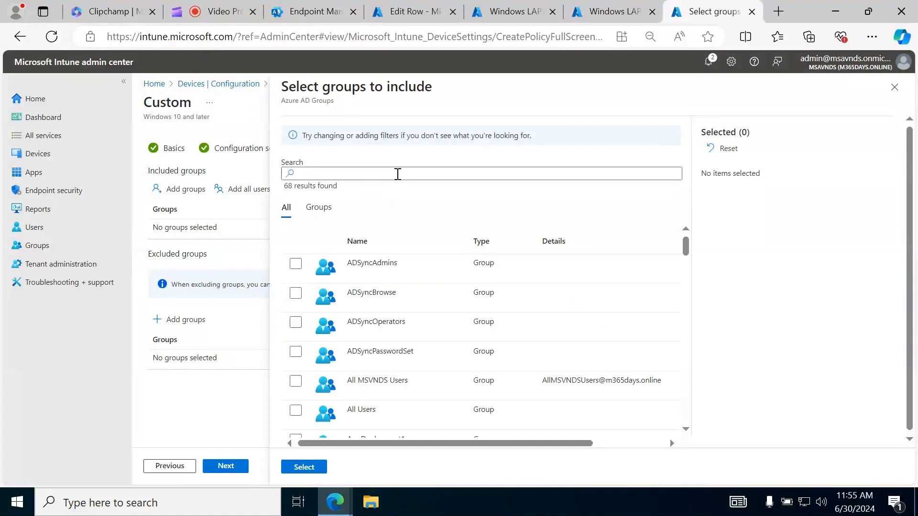
pyautogui.scroll(-5, 462, 323)
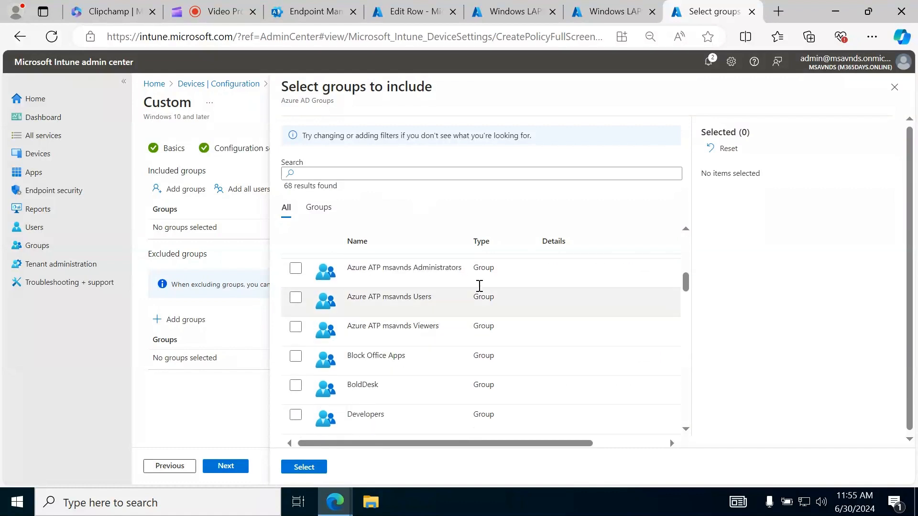
pyautogui.scroll(5, 448, 302)
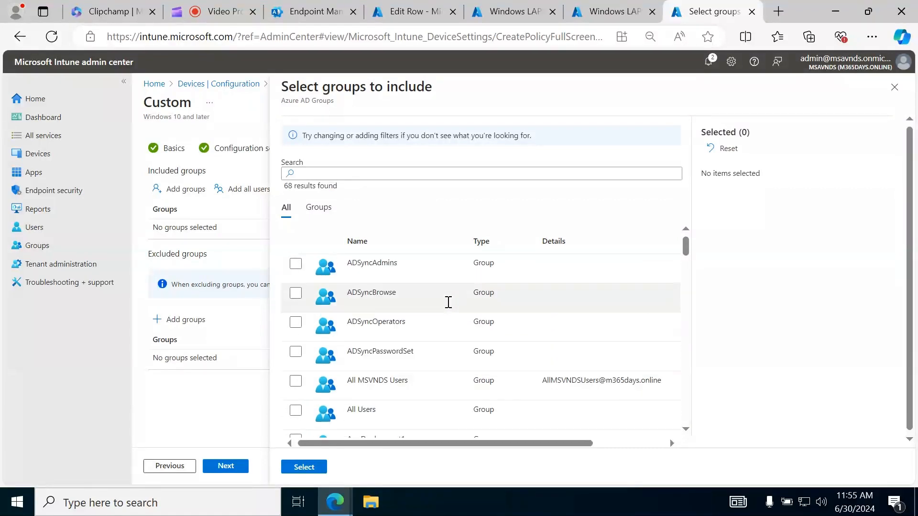
pyautogui.click(408, 176)
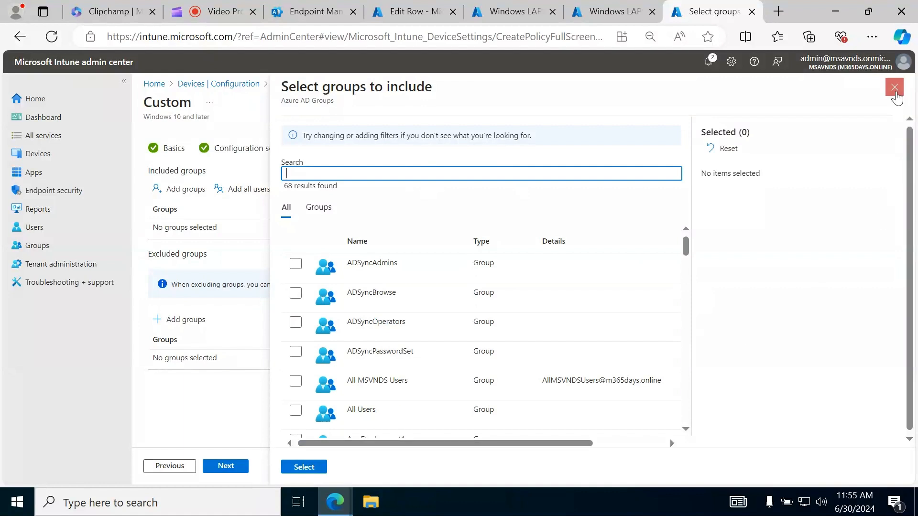
pyautogui.click(894, 87)
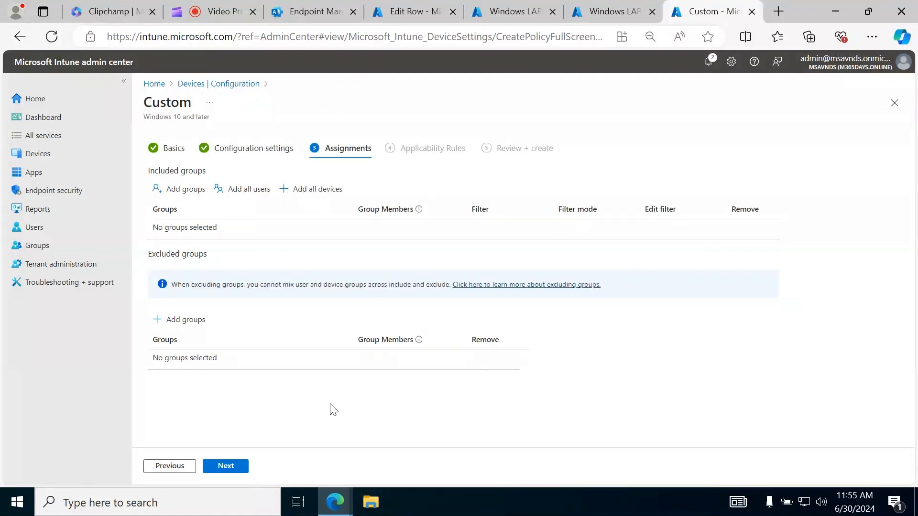
# Continue to the applicability rules without assigning any groups and read the explanation of how the rules apply
pyautogui.click(238, 466)
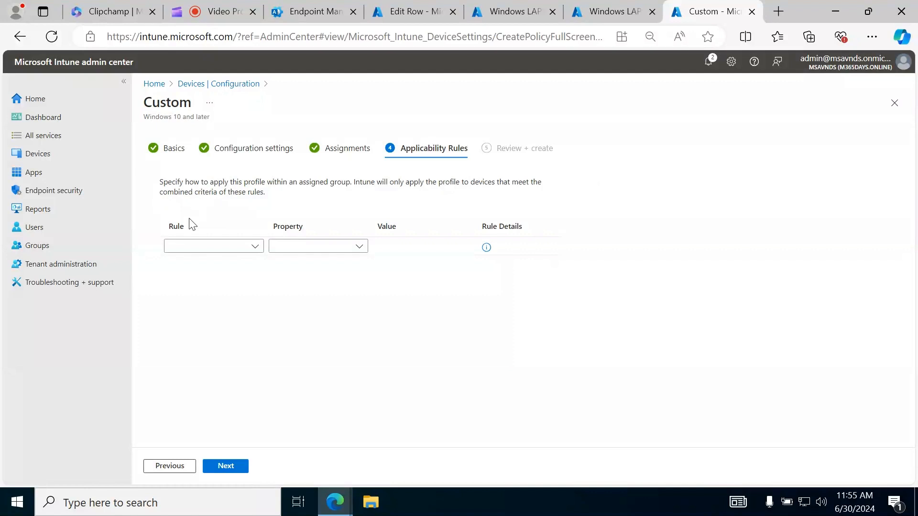
pyautogui.moveTo(161, 181); pyautogui.dragTo(292, 194)
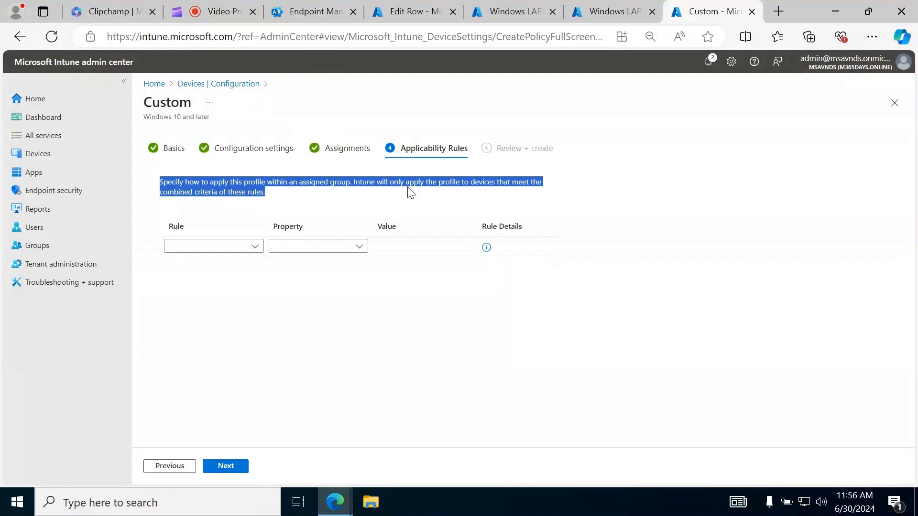
pyautogui.click(598, 192)
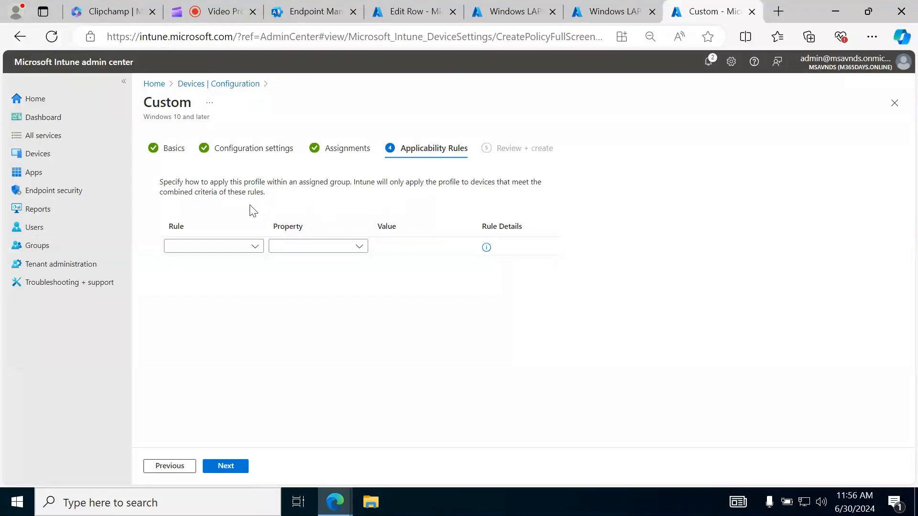
# Try an applicability rule that assigns the profile if the OS edition is Windows 10/11 Enterprise, and delete the rule again
pyautogui.click(244, 249)
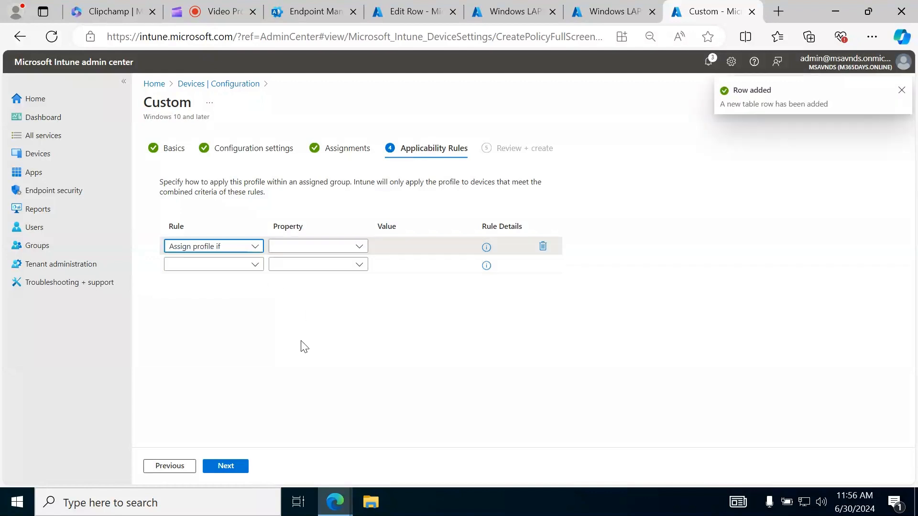
pyautogui.click(302, 247)
pyautogui.click(332, 264)
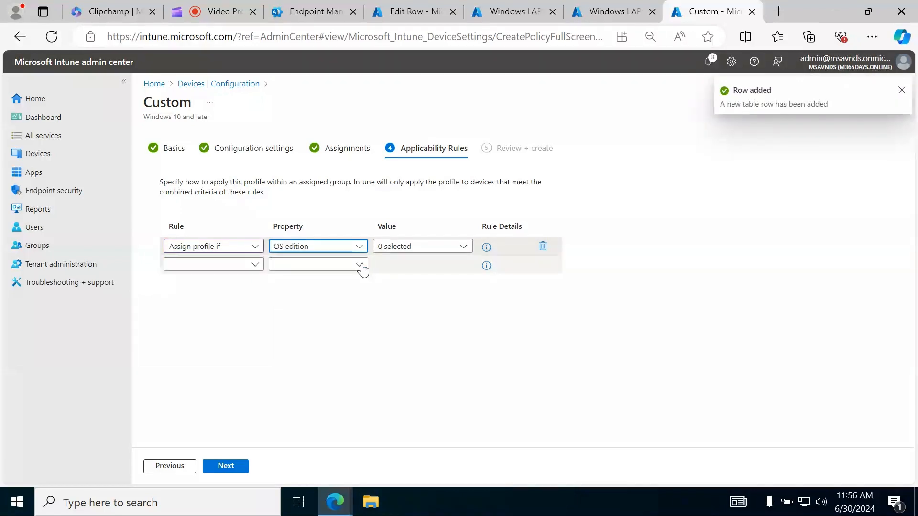
pyautogui.click(420, 248)
pyautogui.click(408, 280)
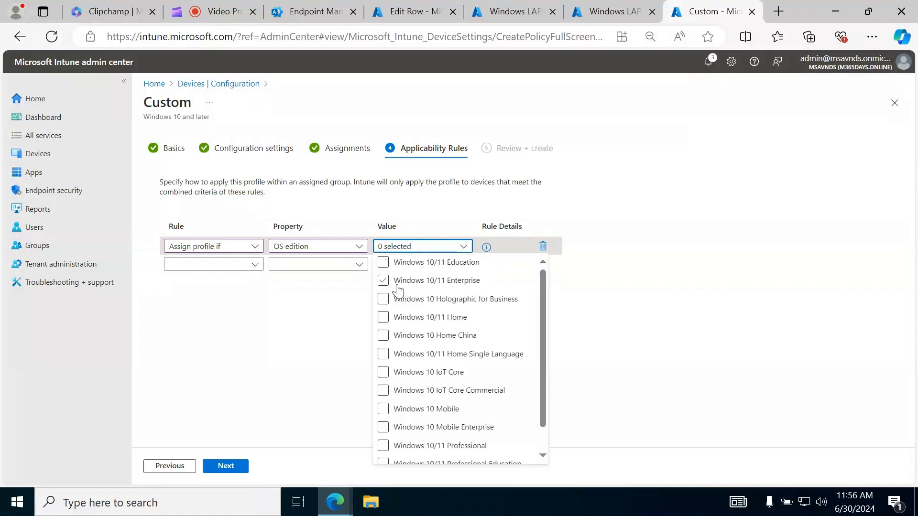
pyautogui.click(245, 345)
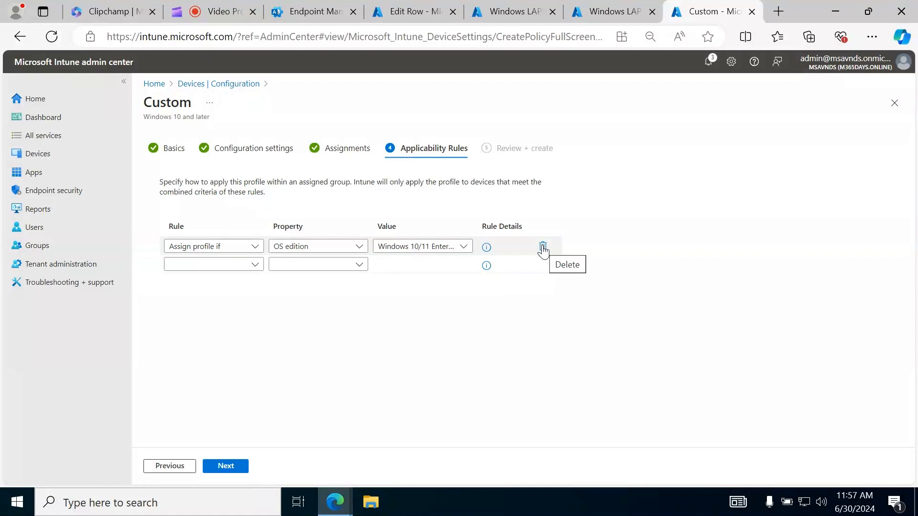
pyautogui.click(542, 247)
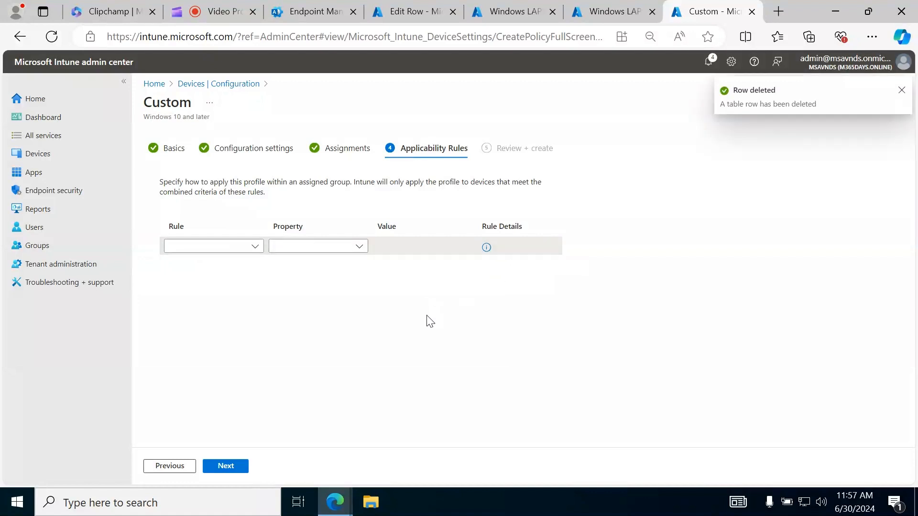
# Continue to the review stage and look through the profile summary without adding any applicability rules
pyautogui.click(234, 468)
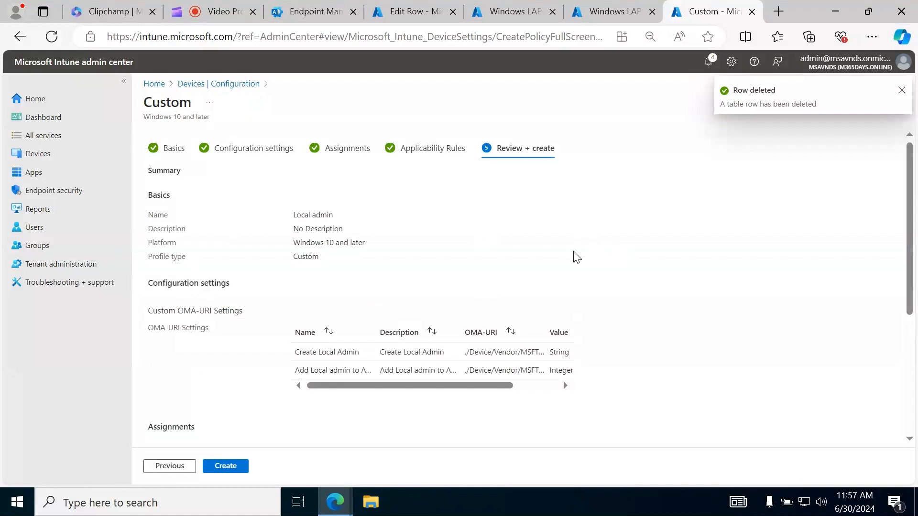
pyautogui.scroll(-2, 536, 308)
pyautogui.scroll(2, 647, 350)
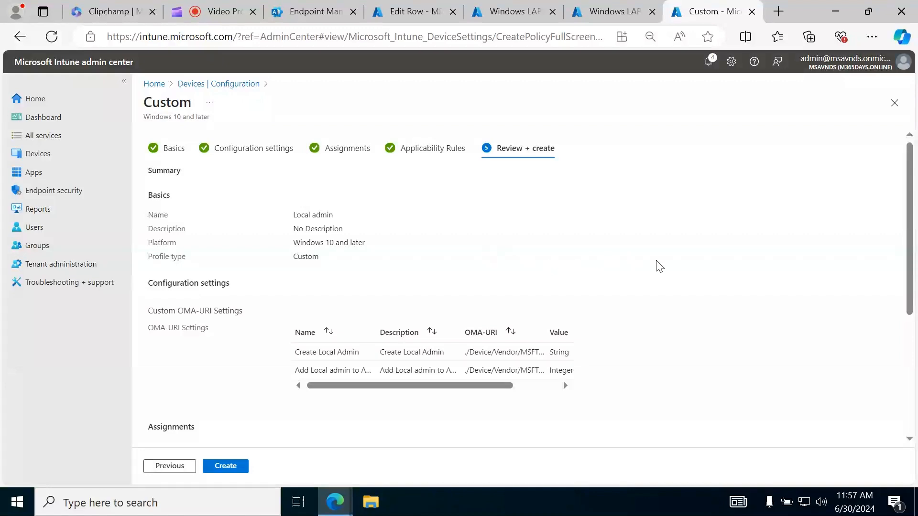
pyautogui.scroll(-4, 658, 267)
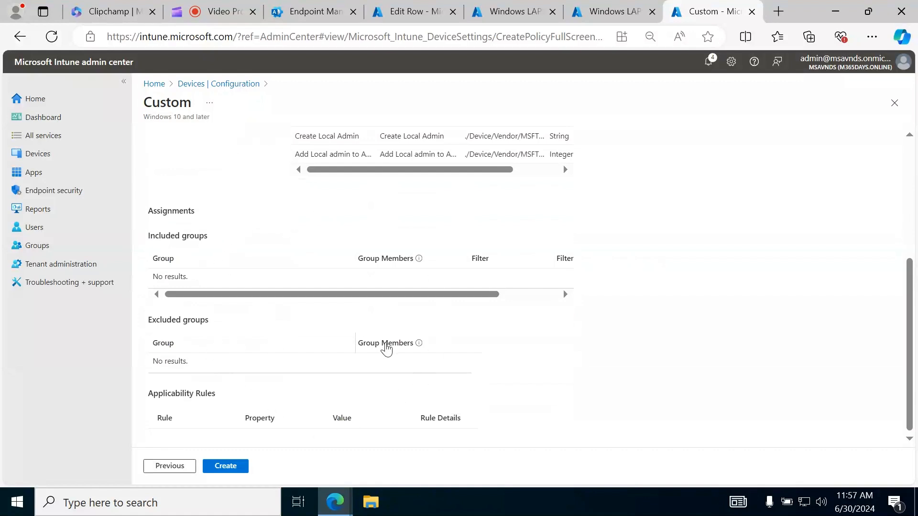
pyautogui.scroll(4, 385, 349)
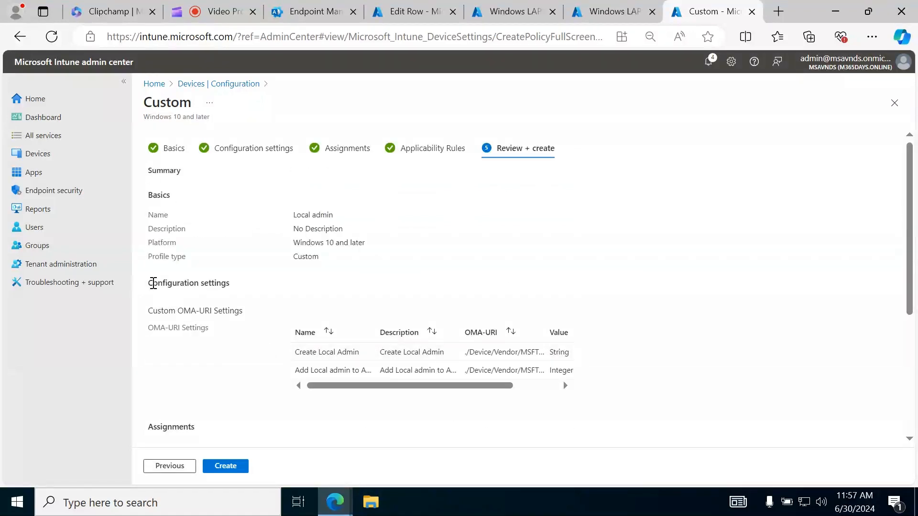
# Examine the summary's configuration settings, included and excluded groups, and applicability rules
pyautogui.moveTo(150, 282); pyautogui.dragTo(317, 289)
pyautogui.click(600, 276)
pyautogui.scroll(-1, 600, 275)
pyautogui.scroll(-3, 489, 317)
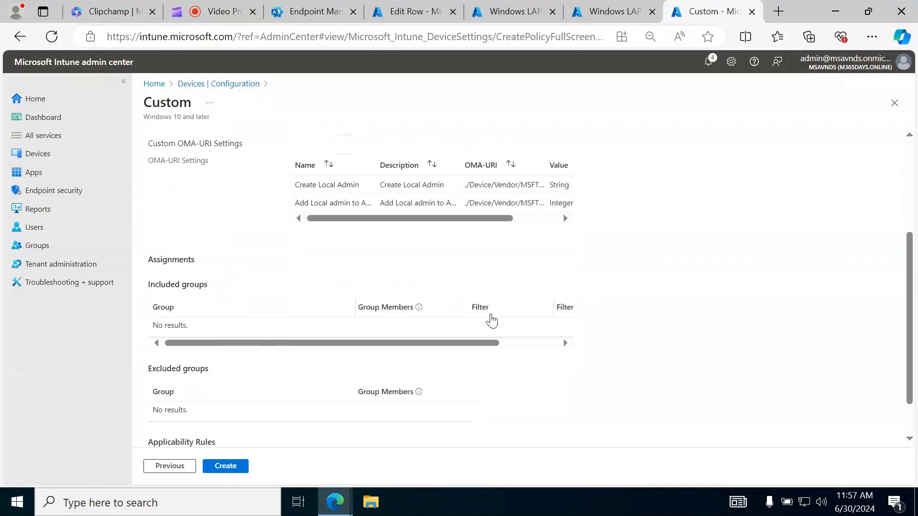
pyautogui.moveTo(147, 248); pyautogui.dragTo(206, 246)
pyautogui.click(156, 331)
pyautogui.moveTo(156, 331); pyautogui.dragTo(211, 337)
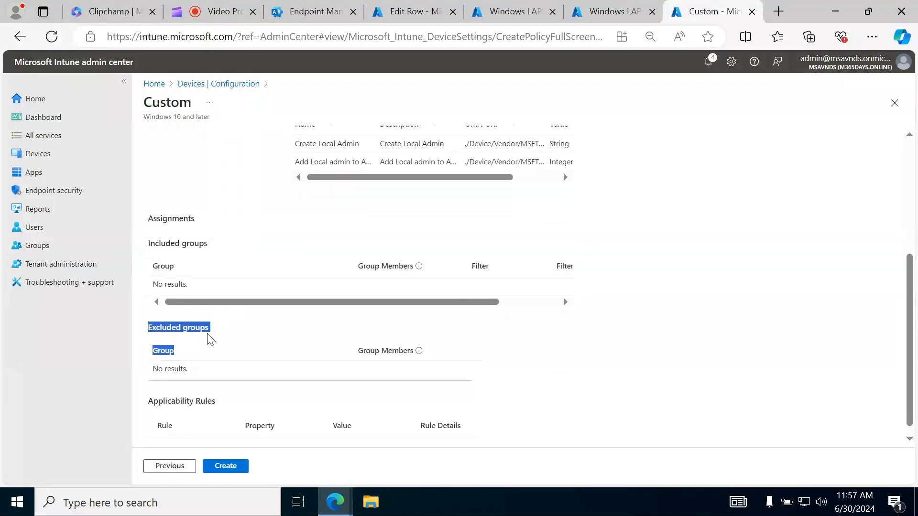
pyautogui.click(636, 356)
pyautogui.scroll(-1, 622, 345)
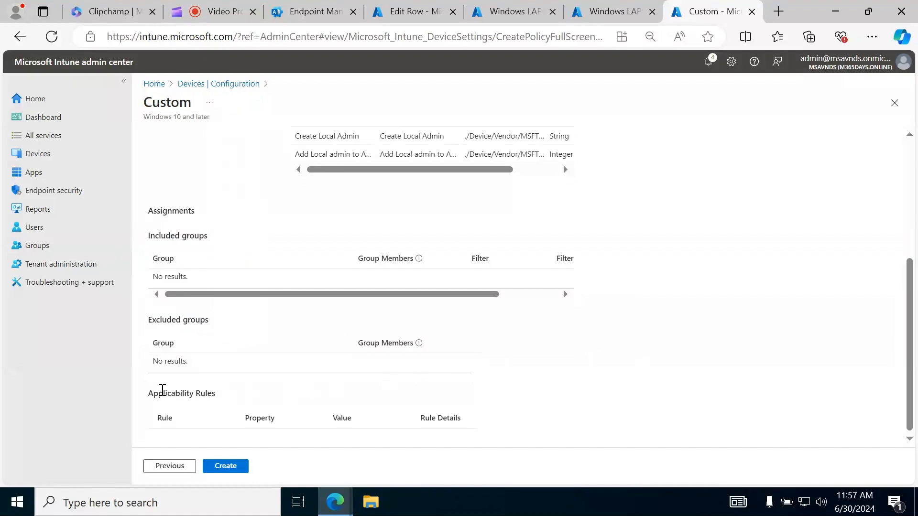
pyautogui.moveTo(168, 395); pyautogui.dragTo(216, 395)
pyautogui.click(705, 392)
pyautogui.scroll(5, 277, 358)
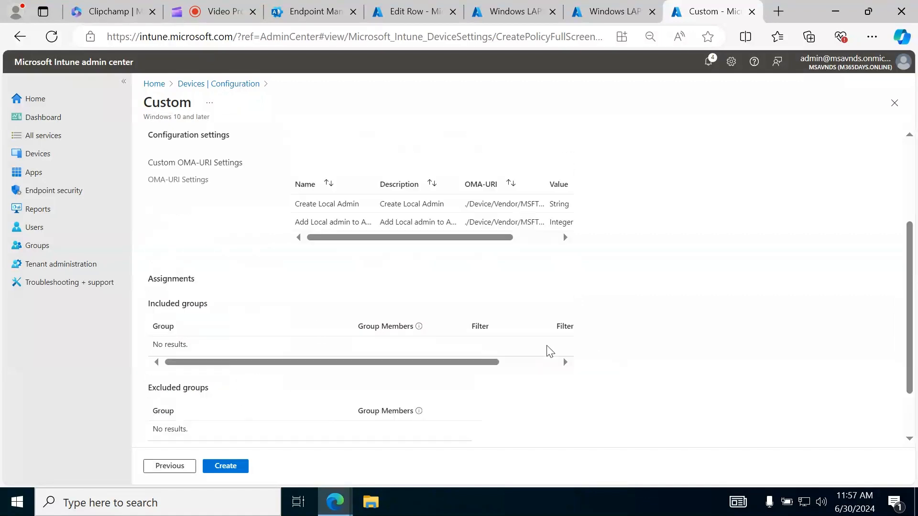
pyautogui.scroll(-3, 276, 358)
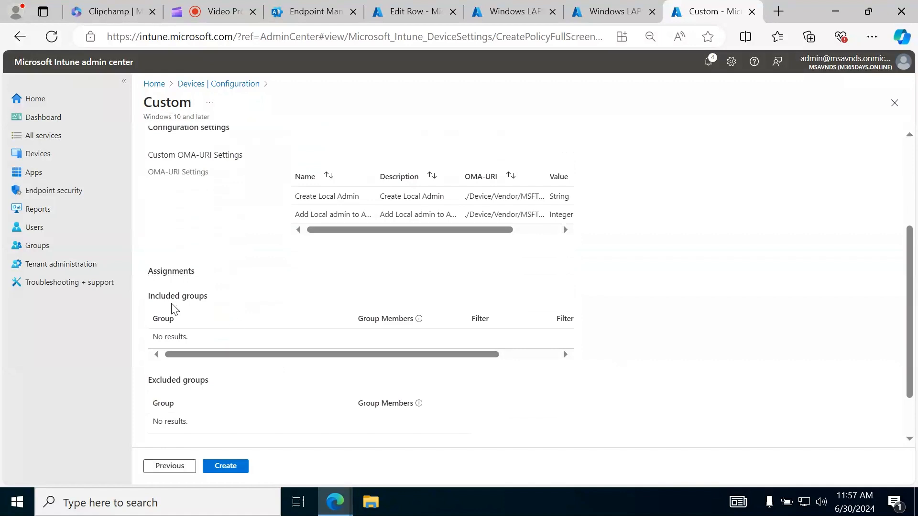
pyautogui.scroll(-1, 174, 308)
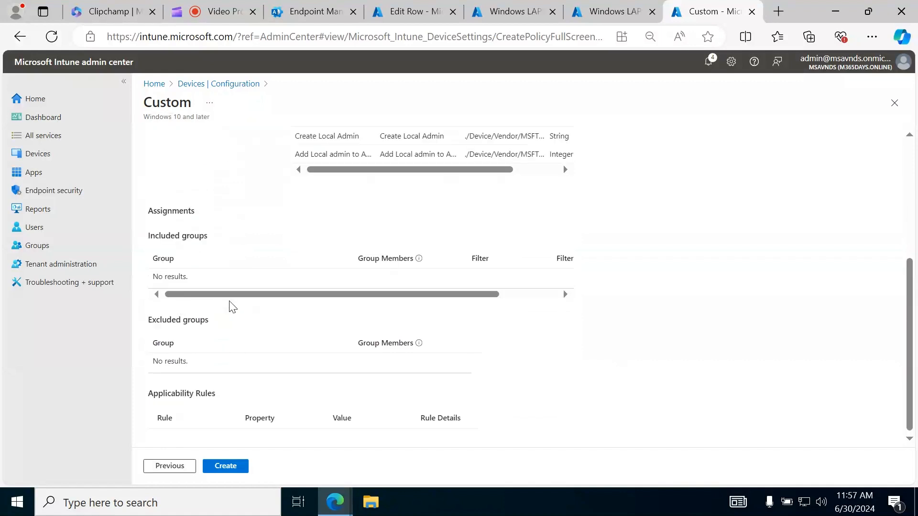
pyautogui.moveTo(152, 279); pyautogui.dragTo(176, 280)
pyautogui.moveTo(152, 362); pyautogui.dragTo(197, 368)
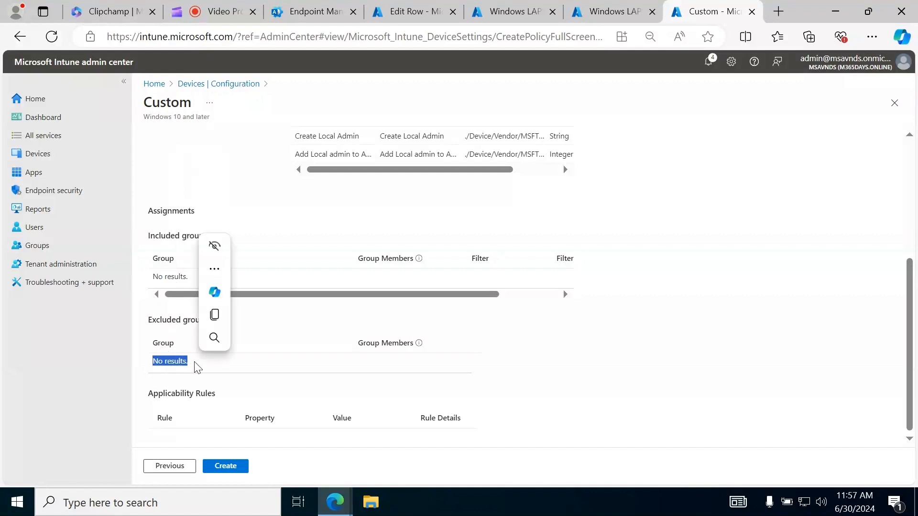
pyautogui.click(750, 365)
# Create the Local admin profile and refresh the list of configuration policies
pyautogui.click(223, 466)
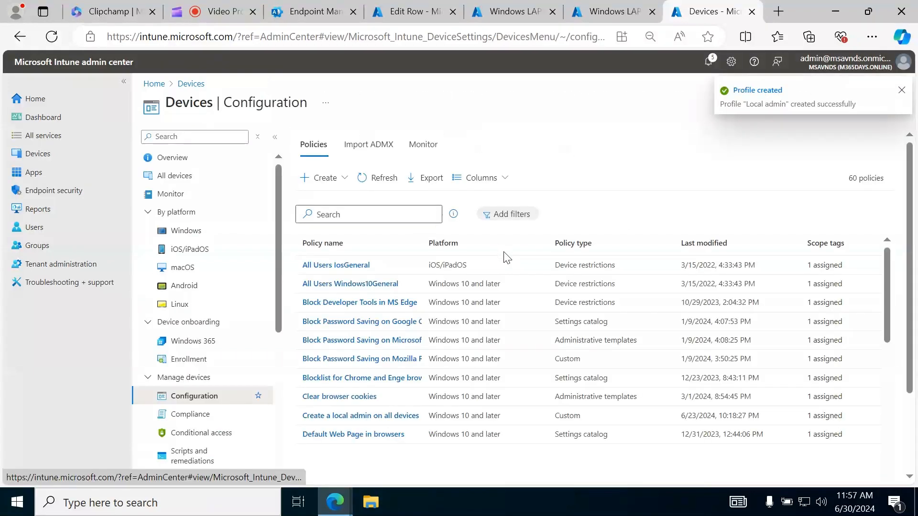
pyautogui.click(380, 178)
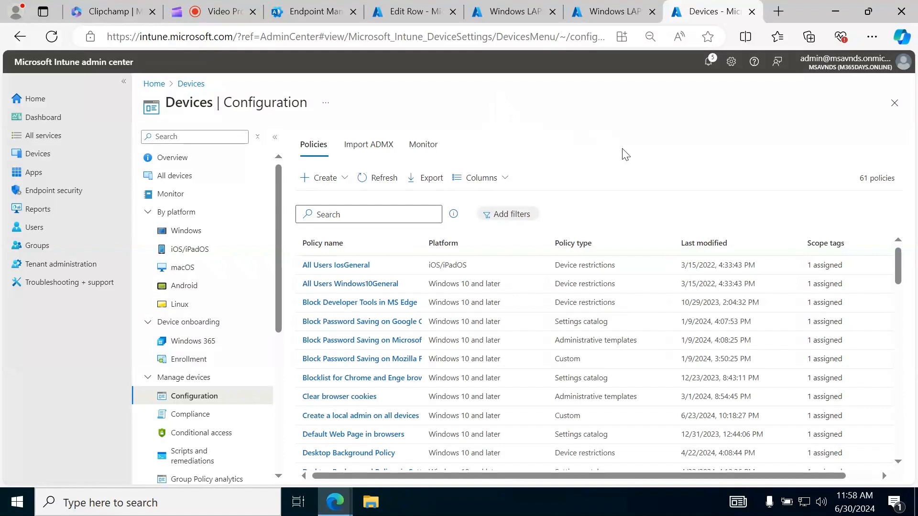
# Search the configuration policies for "local" and check the last modified date of the Local admin profile
pyautogui.click(344, 215)
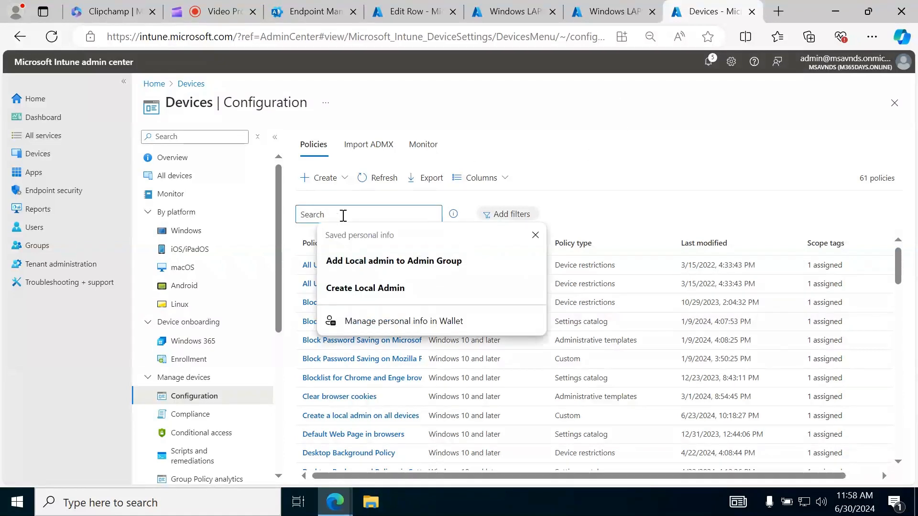
pyautogui.write('local')
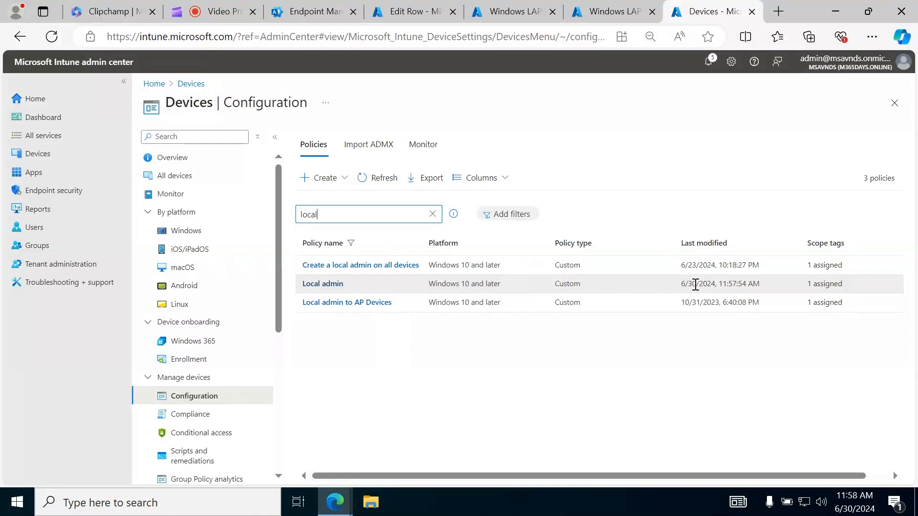
pyautogui.moveTo(681, 285); pyautogui.dragTo(763, 286)
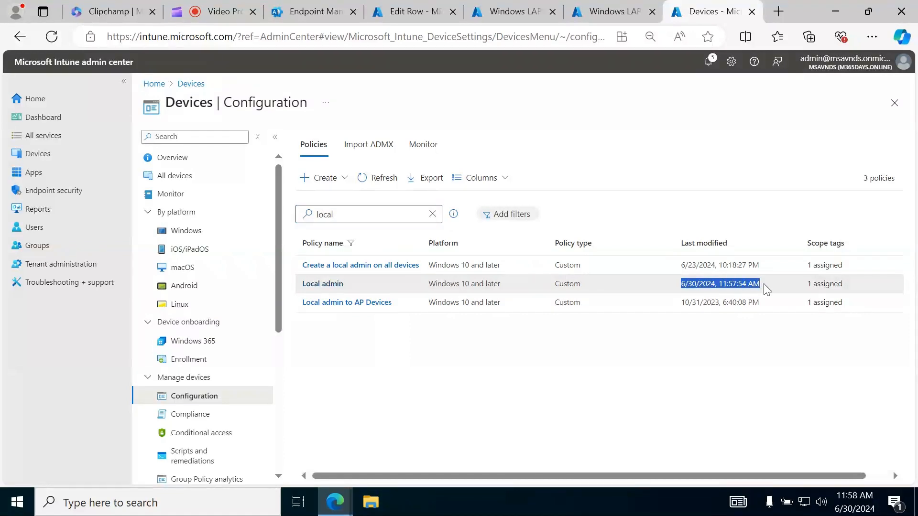
pyautogui.click(636, 386)
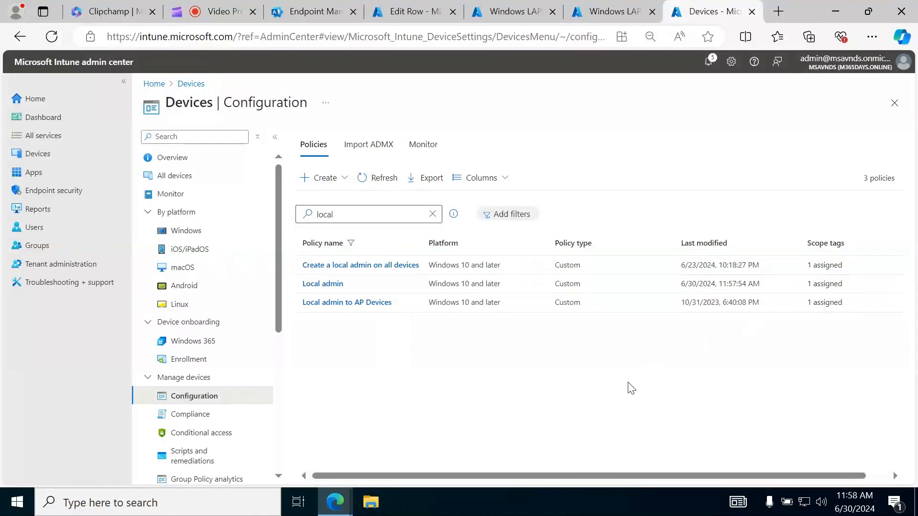
# Open the Local admin profile, expand its custom OMA-URI settings and open the configuration settings for editing
pyautogui.click(332, 292)
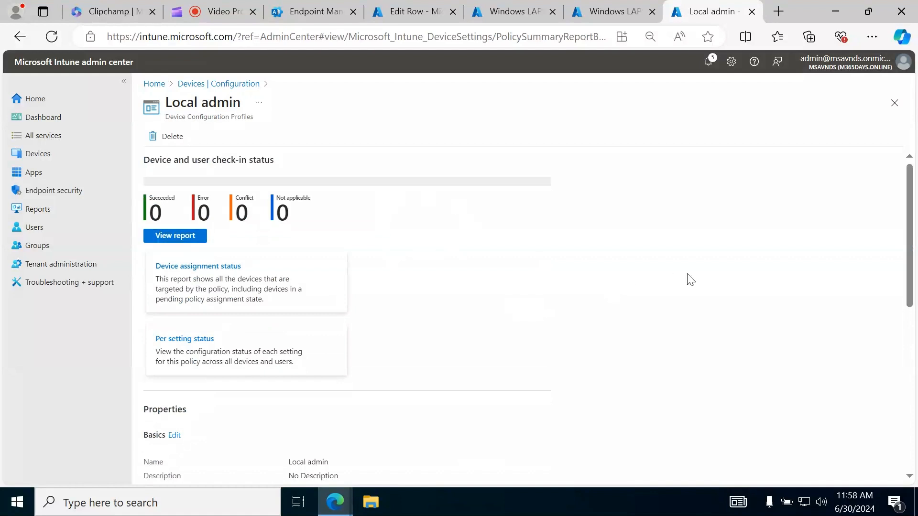
pyautogui.scroll(-10, 669, 290)
pyautogui.click(228, 400)
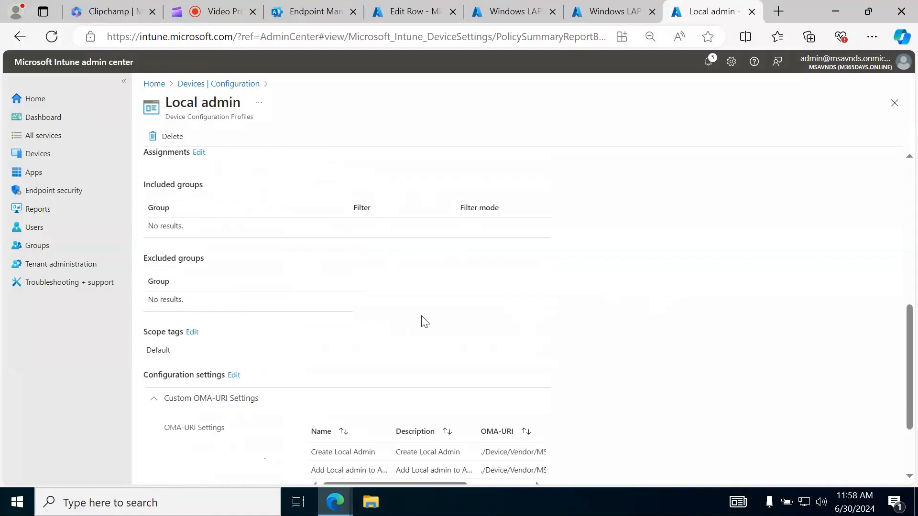
pyautogui.scroll(-2, 421, 320)
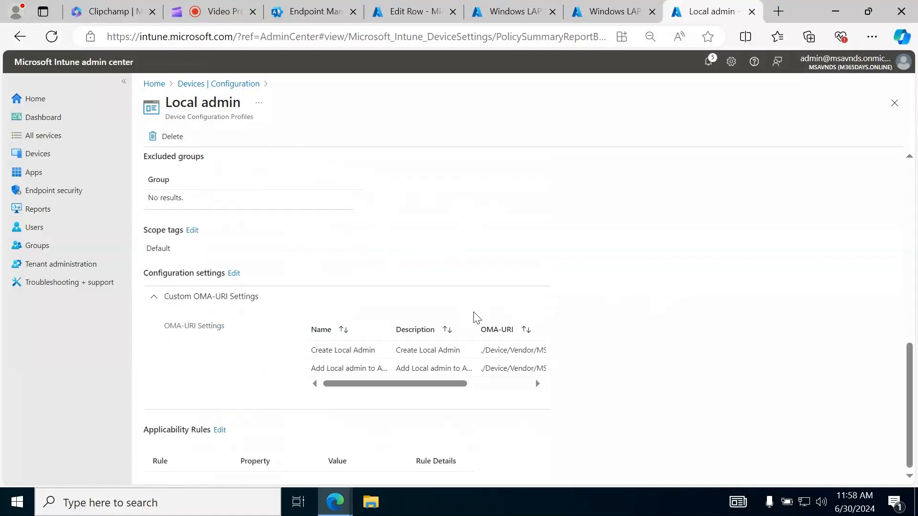
pyautogui.click(234, 275)
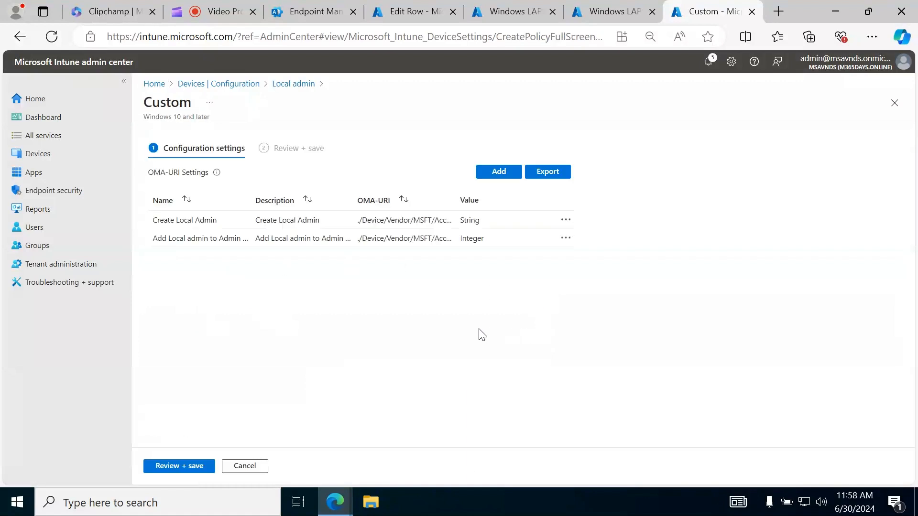
# Edit the Create Local Admin row so its OMA-URI reads ./Device/Vendor/MSFT/Accounts/Users/XYZAdmin/Password
pyautogui.click(565, 220)
pyautogui.click(591, 232)
pyautogui.click(759, 170)
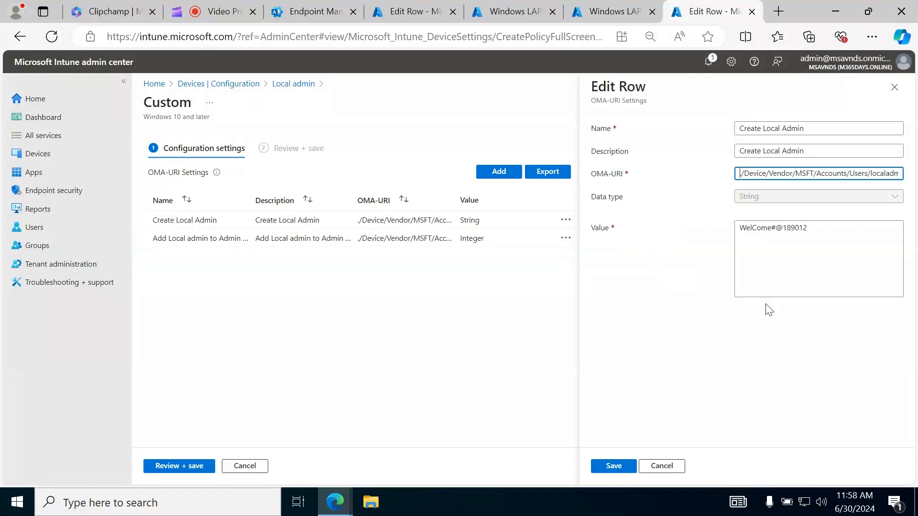
pyautogui.press('Right')
pyautogui.press('Right')
pyautogui.press('Right')
pyautogui.press('Right')
pyautogui.press('Right')
pyautogui.press('Right')
pyautogui.press('Right')
pyautogui.press('Right')
pyautogui.press('Right')
pyautogui.press('Right')
pyautogui.press('Right')
pyautogui.press('Right')
pyautogui.press('Right')
pyautogui.press('Right')
pyautogui.press('Right')
pyautogui.press('Right')
pyautogui.press('Right')
pyautogui.press('Right')
pyautogui.press('Right')
pyautogui.press('Right')
pyautogui.hotkey('shift', 'Right')
pyautogui.hotkey('shift', 'Right')
pyautogui.hotkey('shift', 'Right')
pyautogui.hotkey('shift', 'Right')
pyautogui.hotkey('shift', 'Right')
pyautogui.hotkey('shift', 'Right')
pyautogui.hotkey('shift', 'Right')
pyautogui.hotkey('shift', 'Right')
pyautogui.hotkey('shift', 'Right')
pyautogui.hotkey('shift', 'Right')
pyautogui.hotkey('shift', 'Right')
pyautogui.hotkey('shift', 'Right')
pyautogui.hotkey('shift', 'Right')
pyautogui.hotkey('shift', 'Right')
pyautogui.hotkey('shift', 'Right')
pyautogui.hotkey('shift', 'Right')
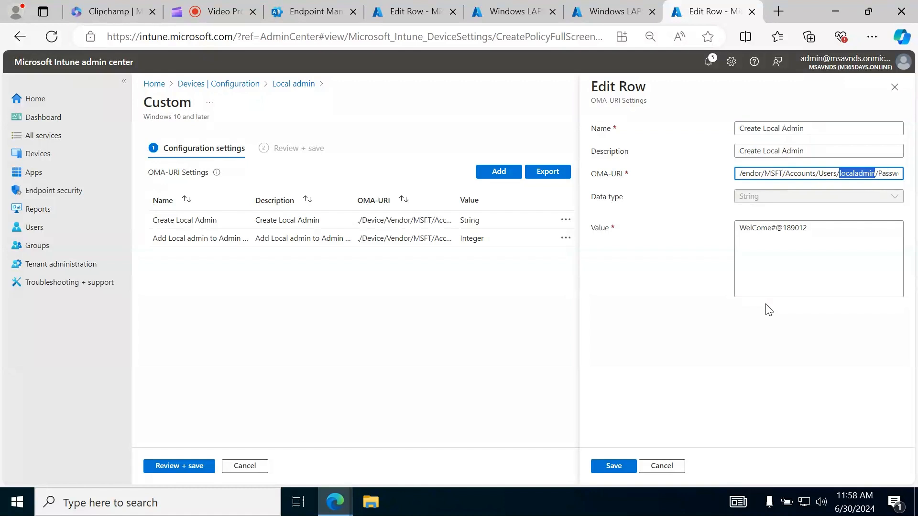
pyautogui.press('Left')
pyautogui.hotkey('shift', 'Right')
pyautogui.hotkey('shift', 'Right')
pyautogui.hotkey('shift', 'Right')
pyautogui.hotkey('shift', 'Right')
pyautogui.hotkey('shift', 'Right')
pyautogui.hotkey('shift', 'Right')
pyautogui.hotkey('shift', 'Right')
pyautogui.hotkey('shift', 'Right')
pyautogui.hotkey('shift', 'Right')
pyautogui.write('XY')
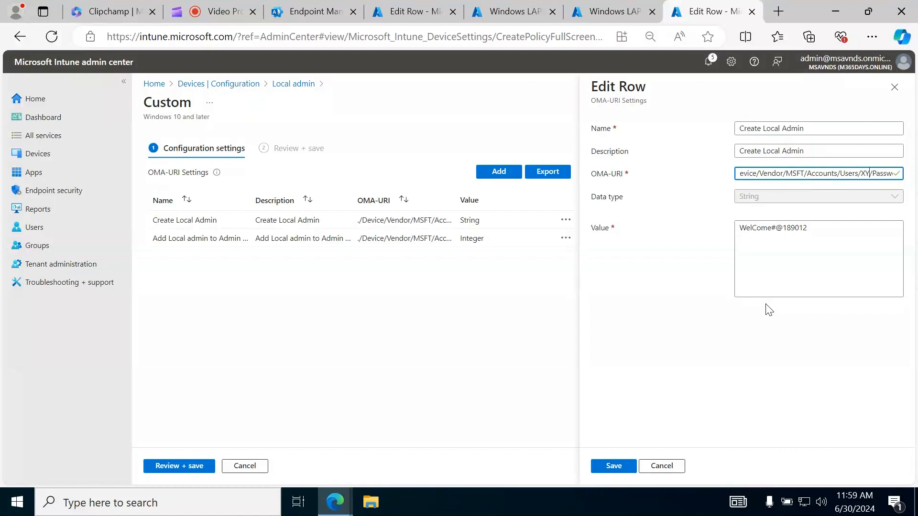
pyautogui.write('ZAdmin/')
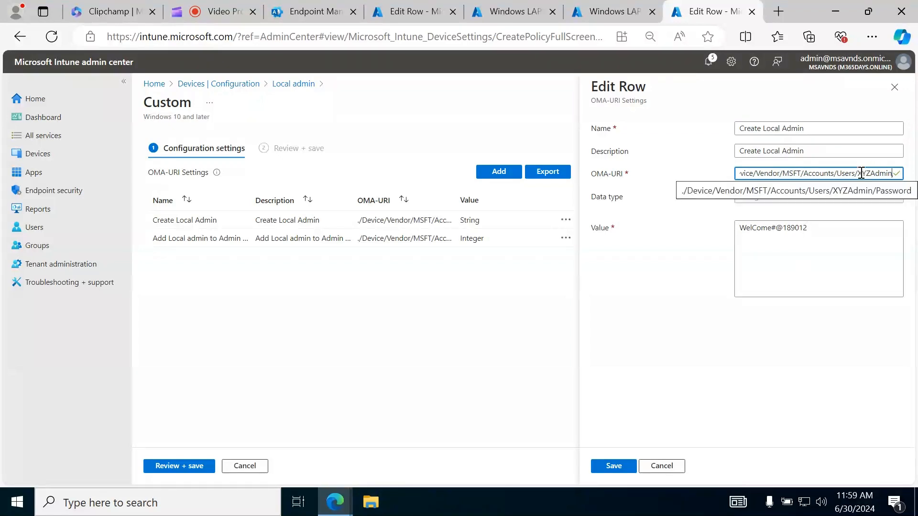
# Check the account name in the OMA-URI and the password value, and save the Create Local Admin row
pyautogui.moveTo(859, 176)
pyautogui.mouseDown()
pyautogui.moveTo(881, 177)
pyautogui.moveTo(864, 177)
pyautogui.mouseUp()
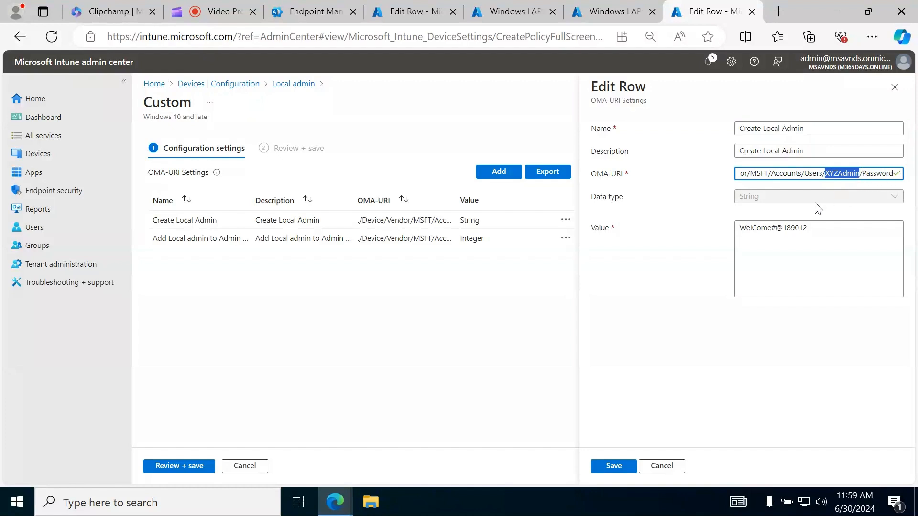
pyautogui.click(818, 268)
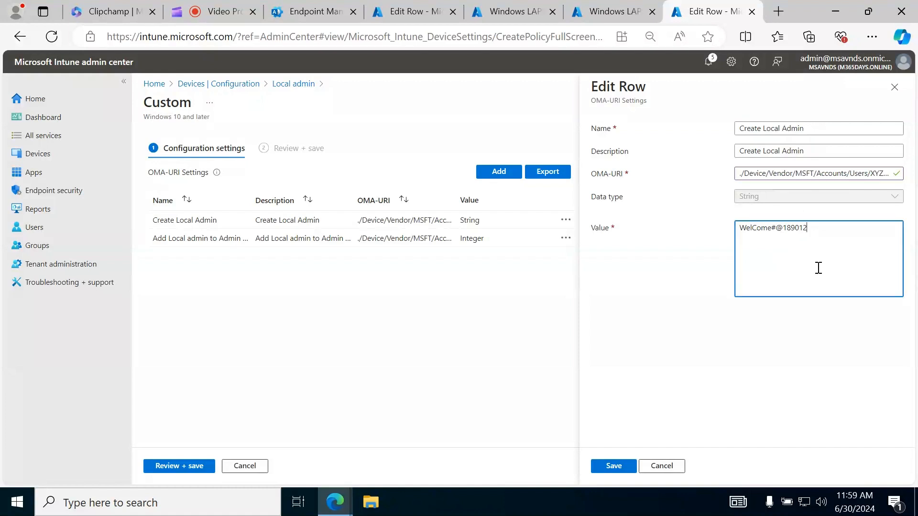
pyautogui.click(612, 467)
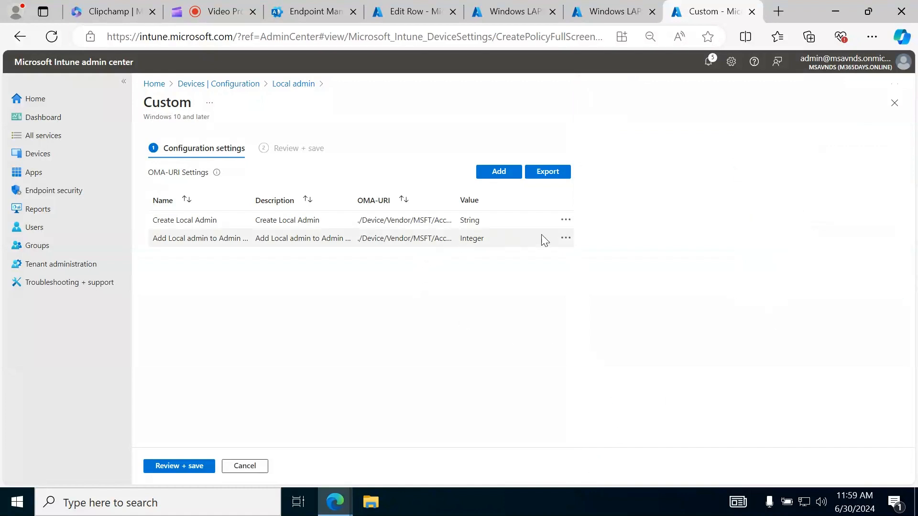
# Edit the Add Local admin to Admin Group row so its OMA-URI reads ./Device/Vendor/MSFT/Accounts/Users/XYZAdmin/LocalUserGroup, and save the row
pyautogui.click(567, 239)
pyautogui.click(591, 242)
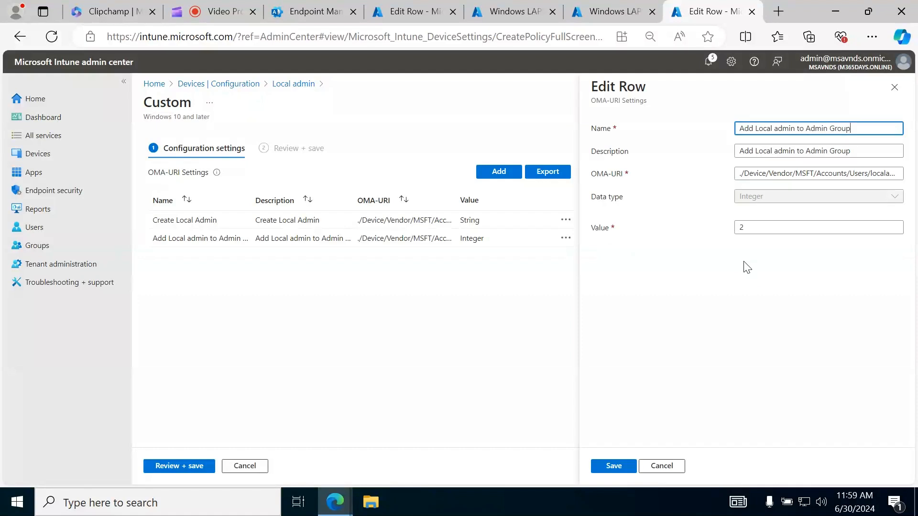
pyautogui.click(849, 173)
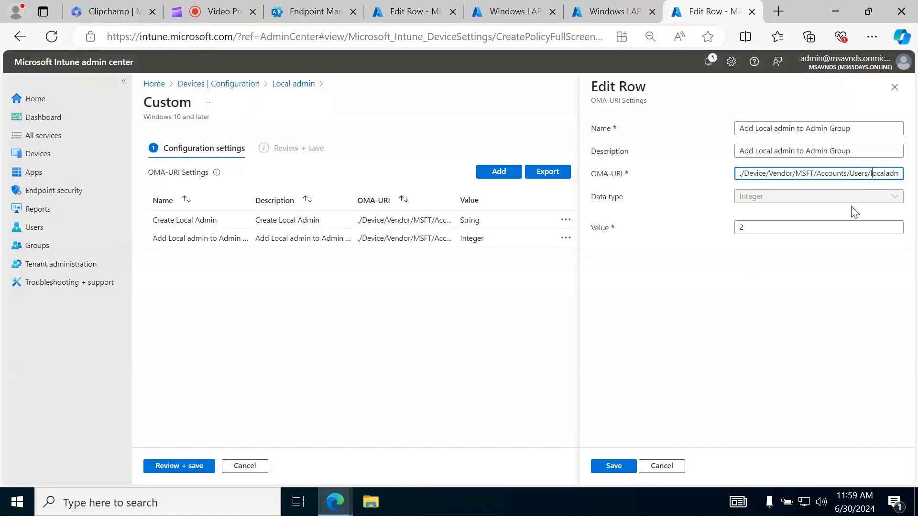
pyautogui.hotkey('shift', 'End')
pyautogui.hotkey('shift', 'Left')
pyautogui.hotkey('shift', 'Left')
pyautogui.write('XYZAdmin')
pyautogui.press('End')
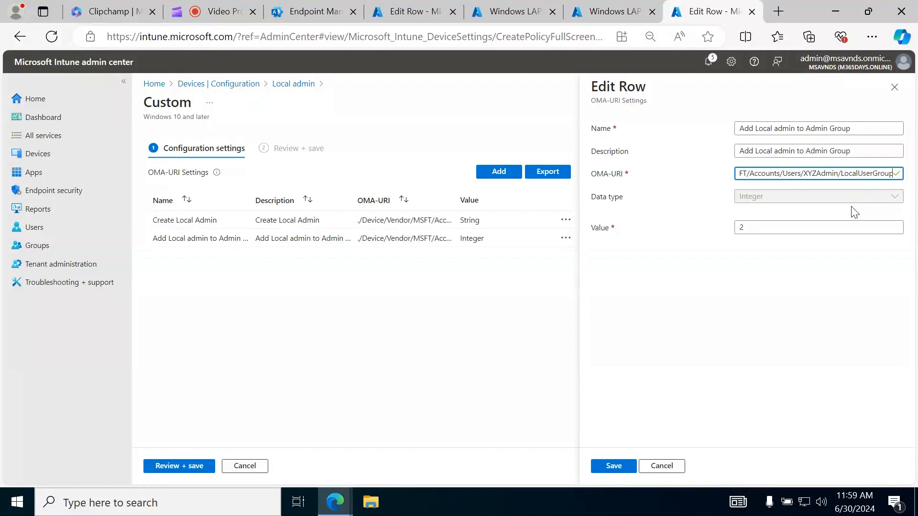
pyautogui.click(723, 354)
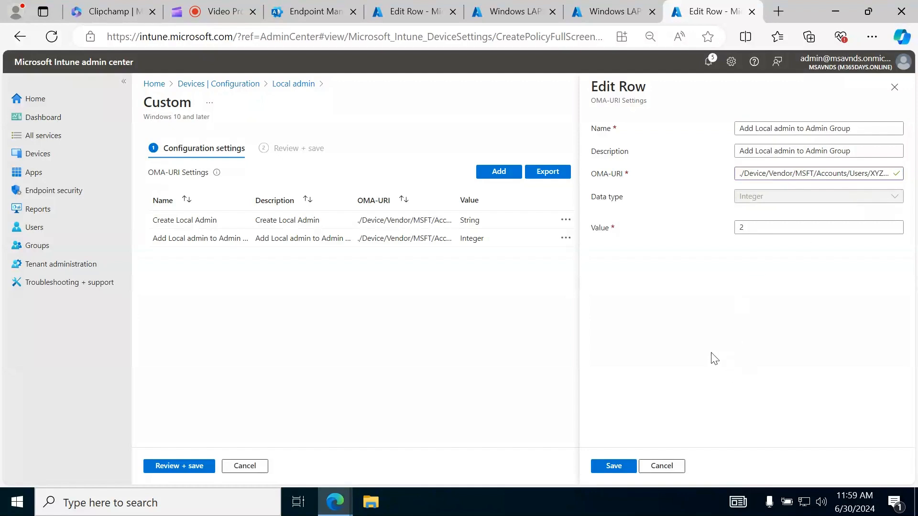
pyautogui.click(615, 467)
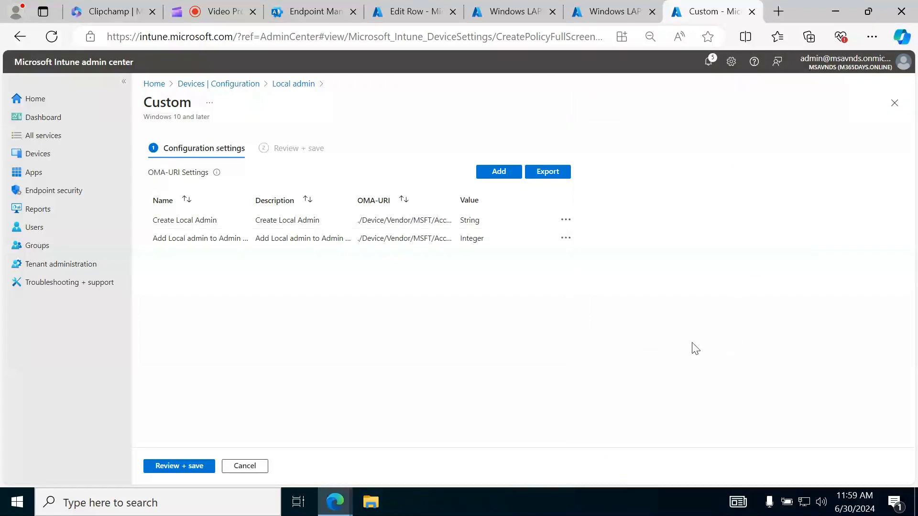
# Review and save the edited configuration settings of the Local admin profile
pyautogui.click(172, 468)
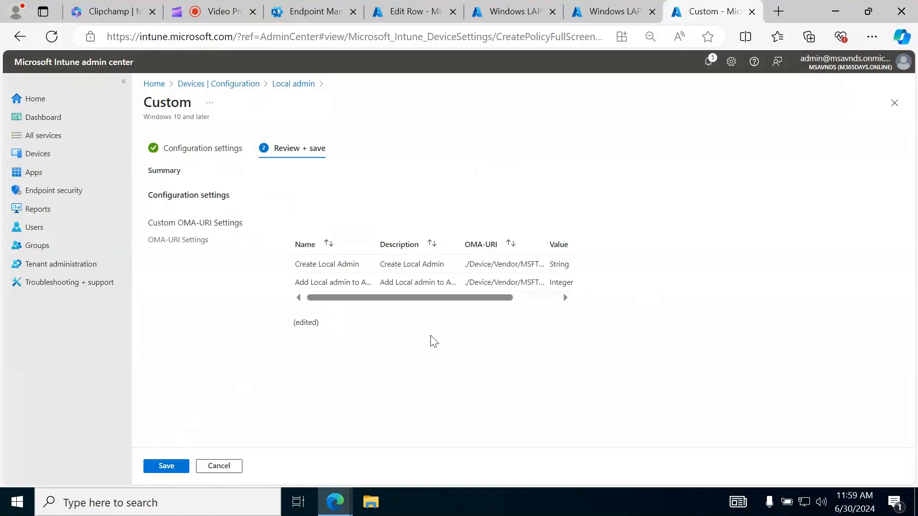
pyautogui.click(168, 466)
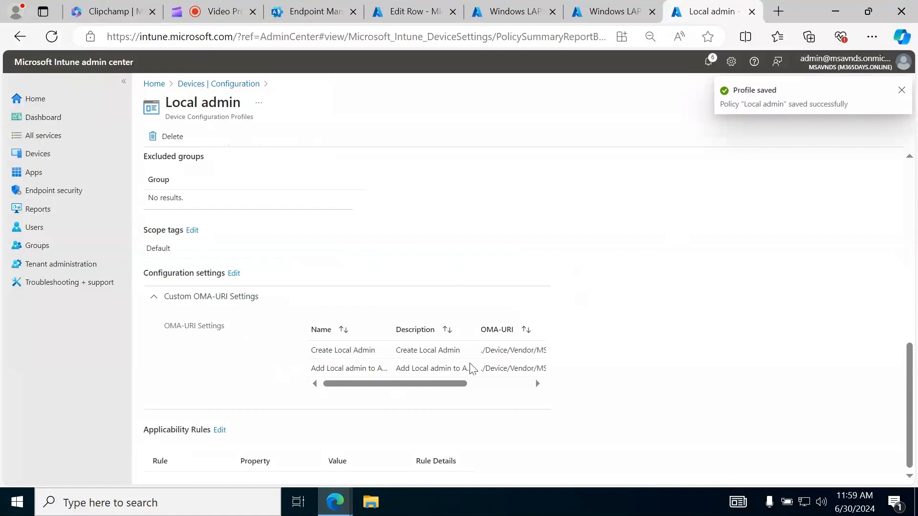
pyautogui.click(526, 296)
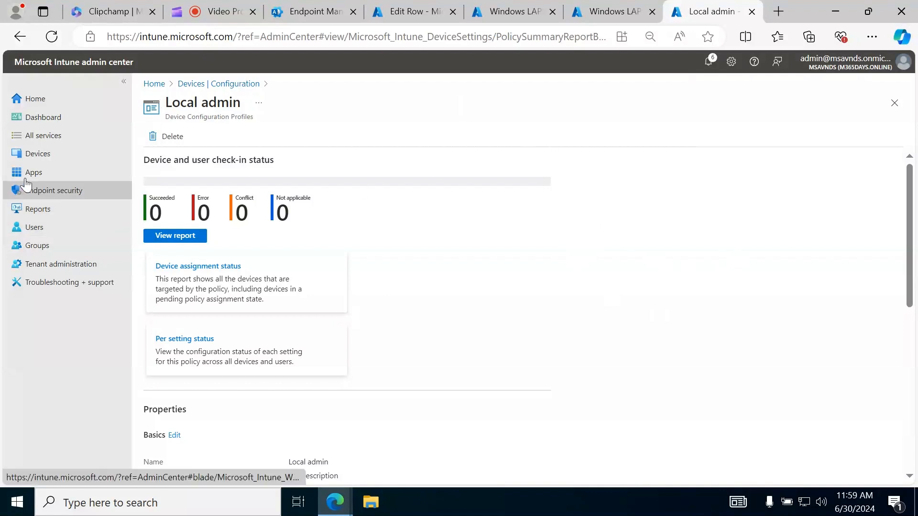
# Go to the device configuration policies and start creating a new policy
pyautogui.click(37, 154)
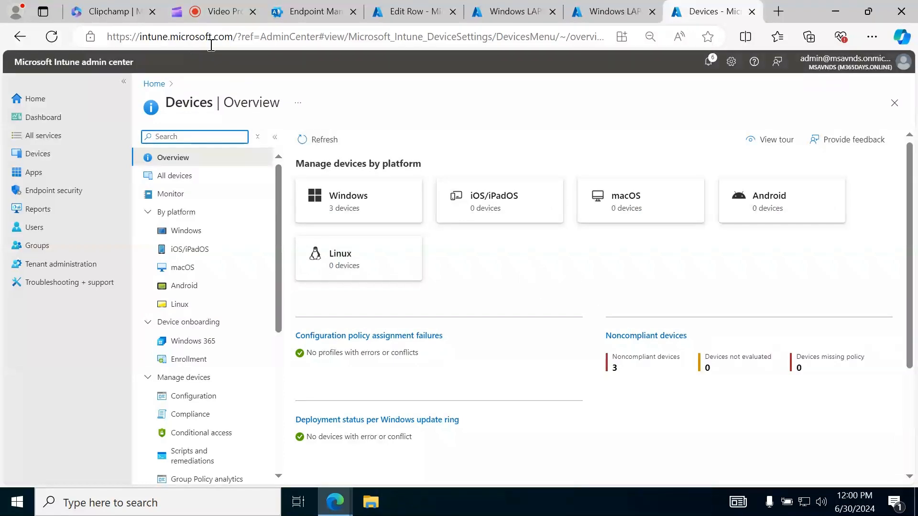
pyautogui.click(215, 11)
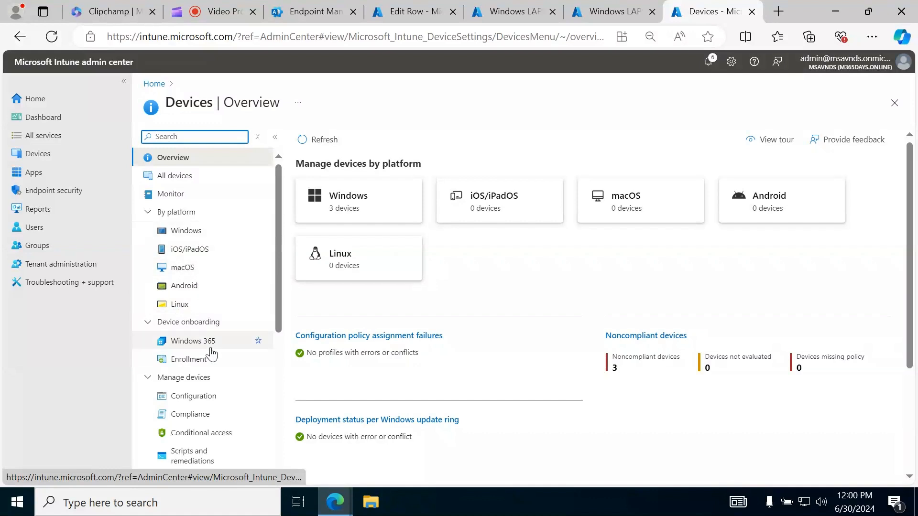
pyautogui.click(200, 403)
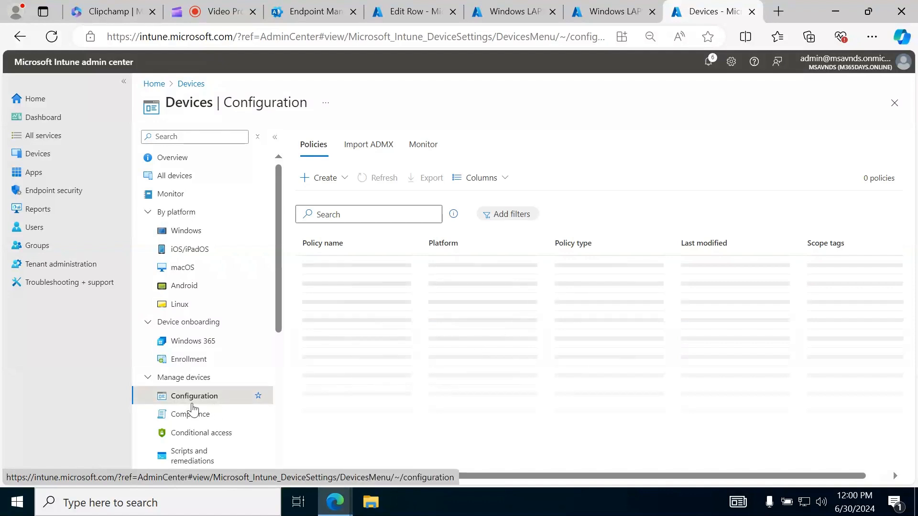
pyautogui.click(322, 179)
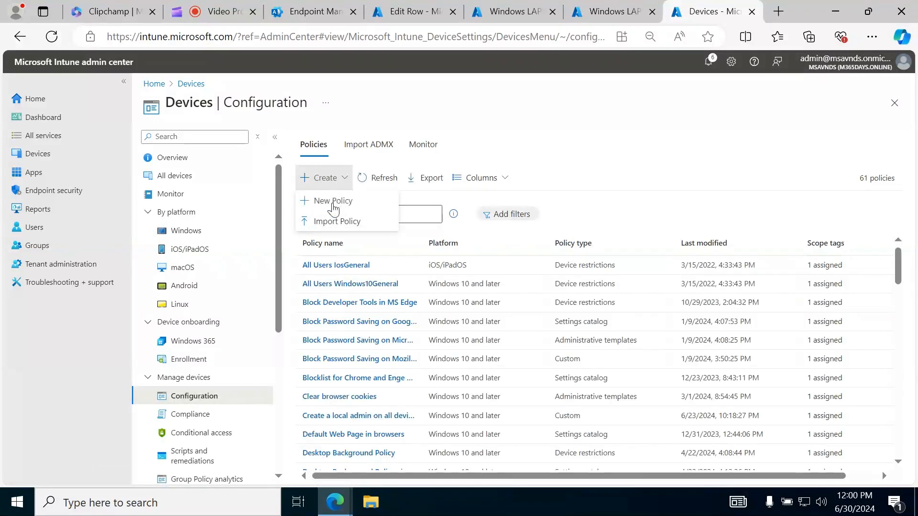
pyautogui.click(330, 203)
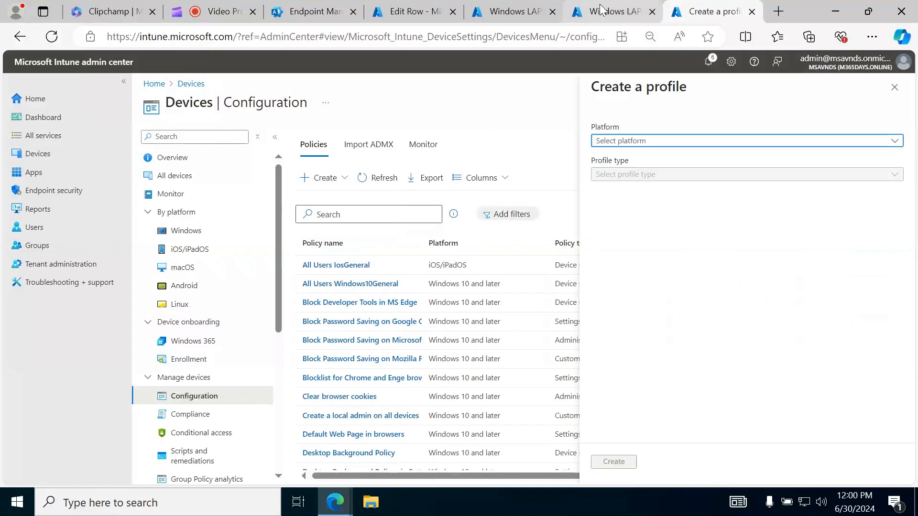
# Examine the LAPS administrative template settings of the existing Windows LAPS Policy device configuration profile
pyautogui.click(603, 12)
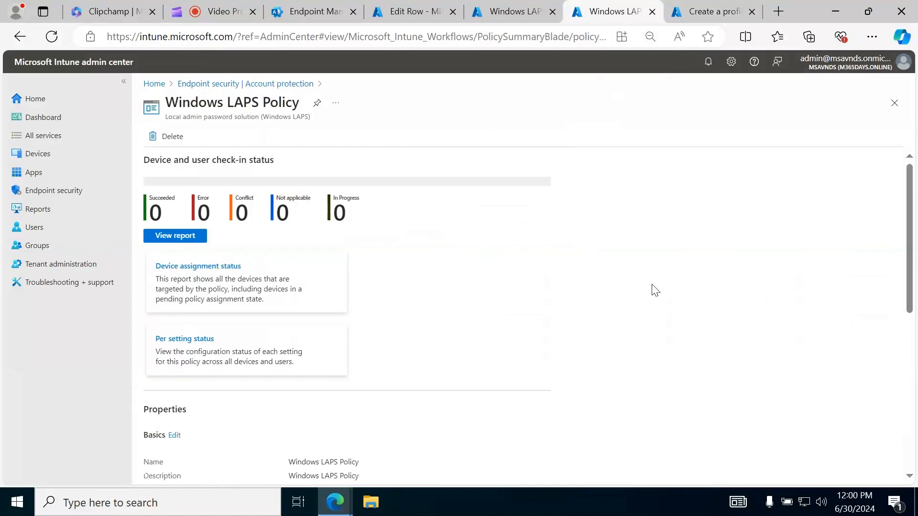
pyautogui.click(514, 11)
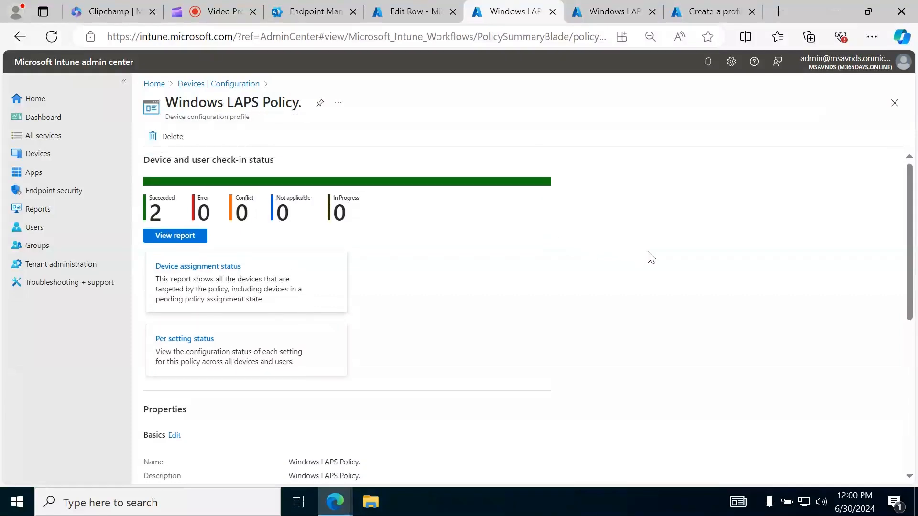
pyautogui.scroll(-6, 646, 256)
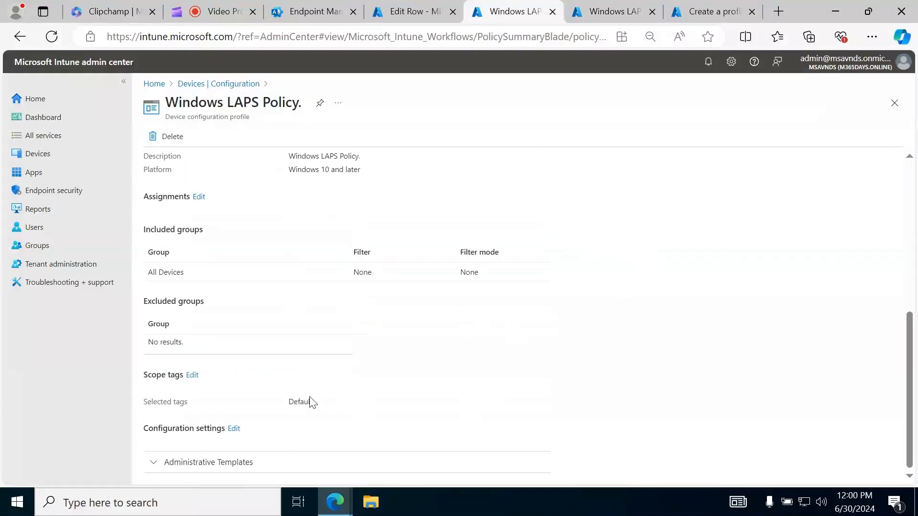
pyautogui.click(242, 462)
pyautogui.scroll(-4, 746, 311)
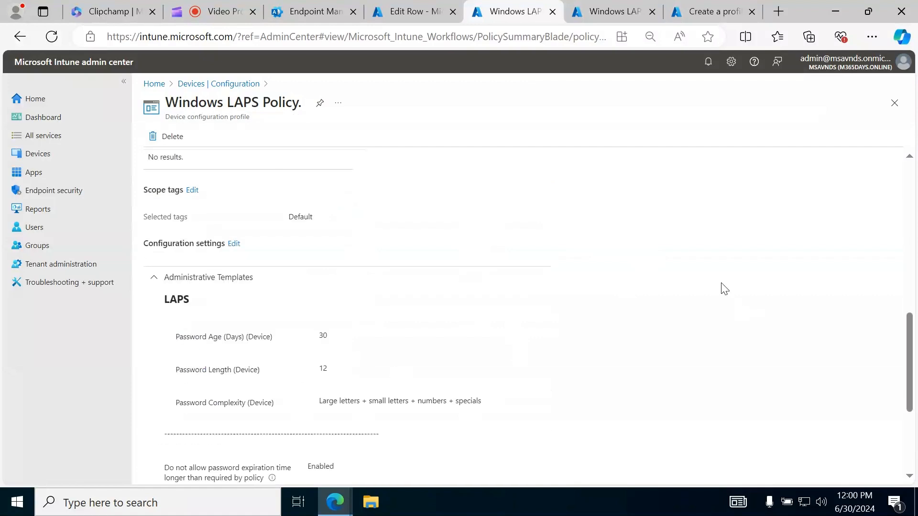
pyautogui.scroll(-4, 724, 289)
# Create a profile for Windows 10 and later with profile type Templates, using the Administrative templates template
pyautogui.click(705, 11)
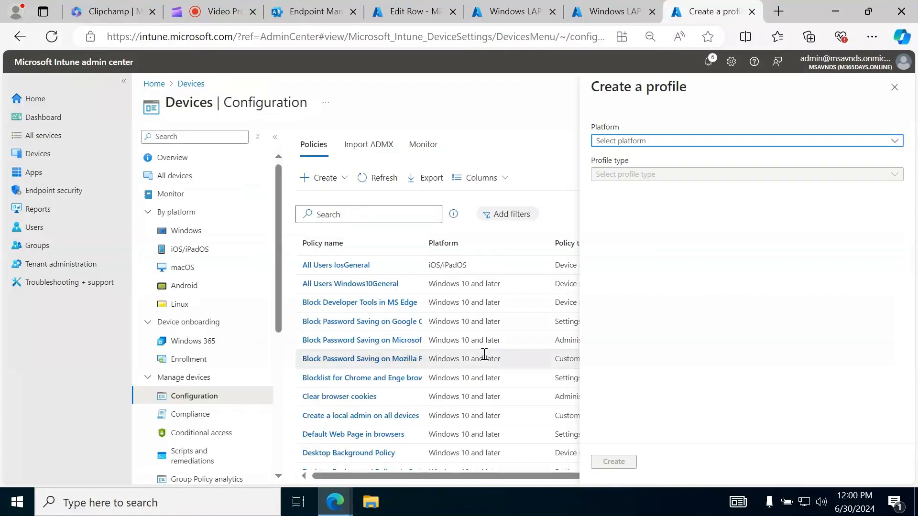
pyautogui.click(643, 141)
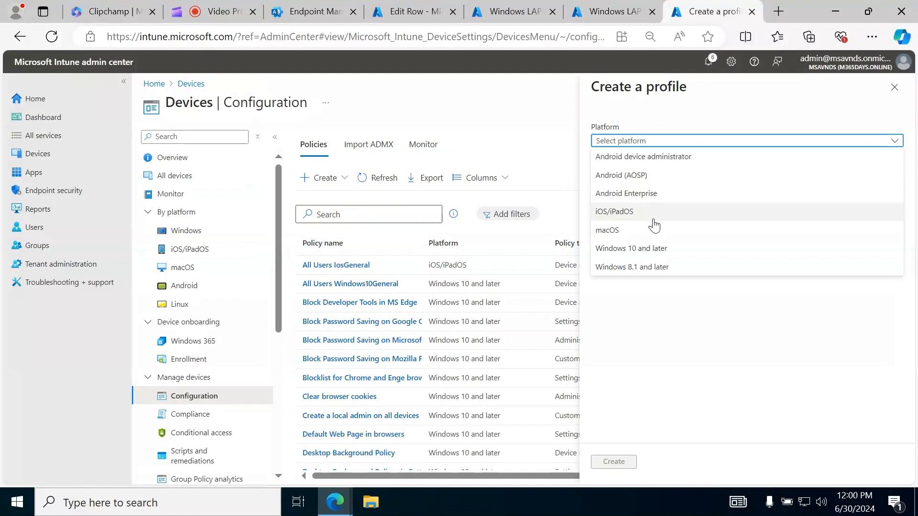
pyautogui.click(653, 249)
pyautogui.click(652, 173)
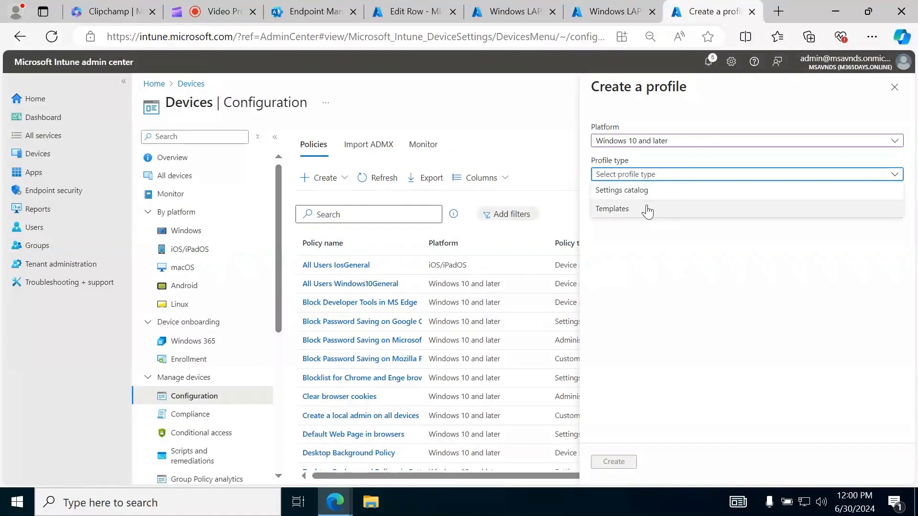
pyautogui.click(651, 208)
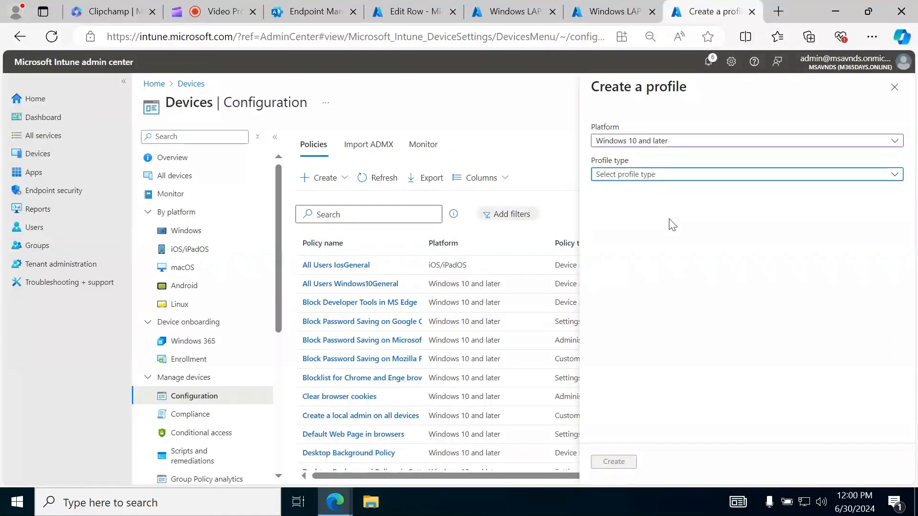
pyautogui.click(626, 272)
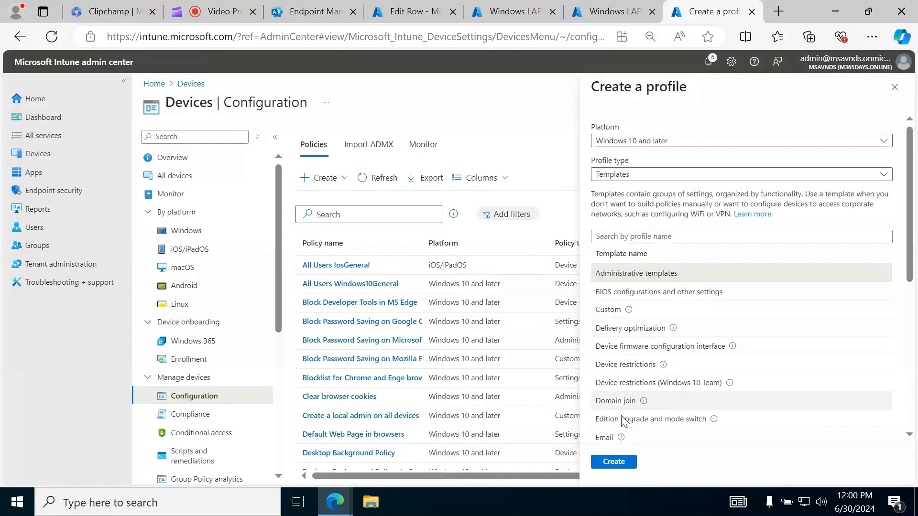
pyautogui.click(612, 462)
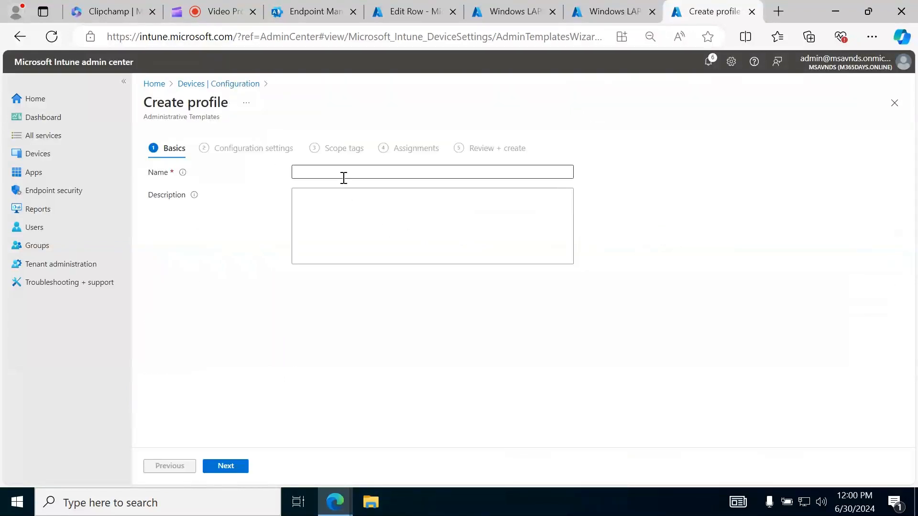
# Name the profile "LAPS via config profile", reuse the name as its description, and continue to the configuration settings
pyautogui.click(343, 176)
pyautogui.write('L')
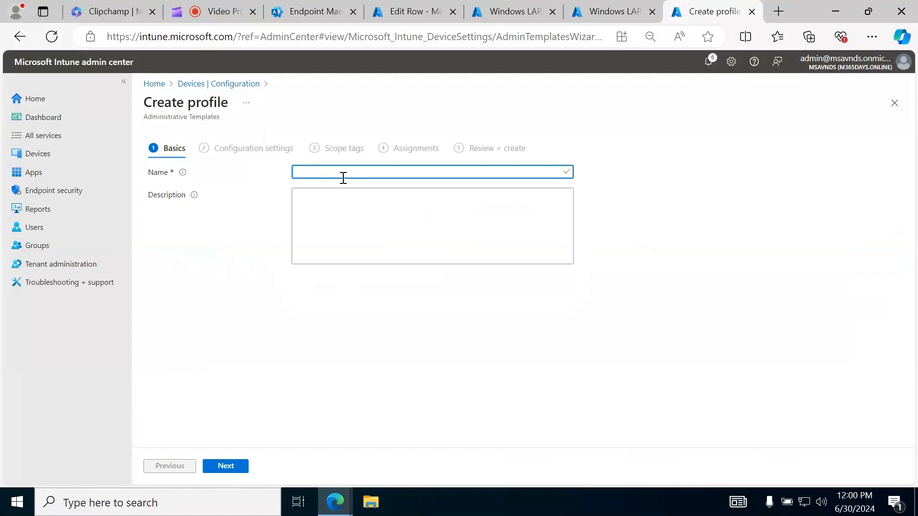
pyautogui.write('LAPS via config profile')
pyautogui.hotkey('ctrl', 'a')
pyautogui.hotkey('ctrl', 'c')
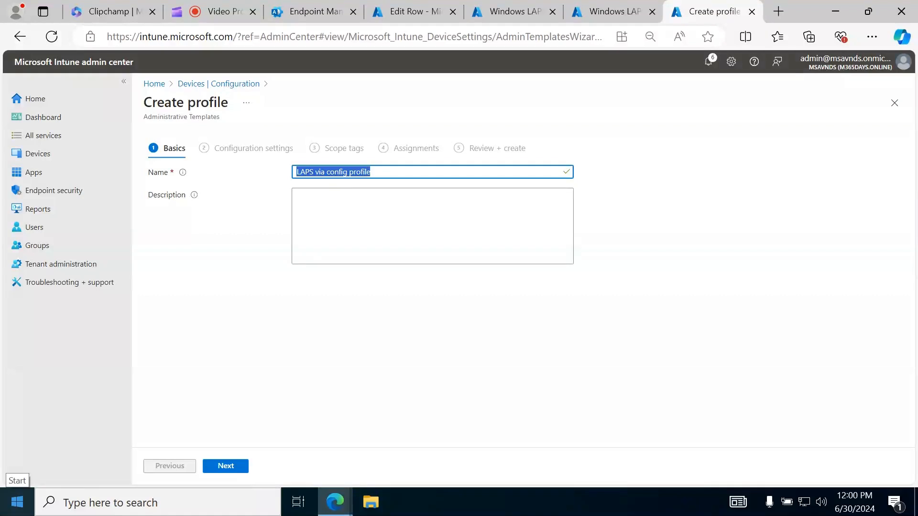
pyautogui.click(491, 214)
pyautogui.hotkey('ctrl', 'v')
pyautogui.click(401, 337)
pyautogui.click(225, 466)
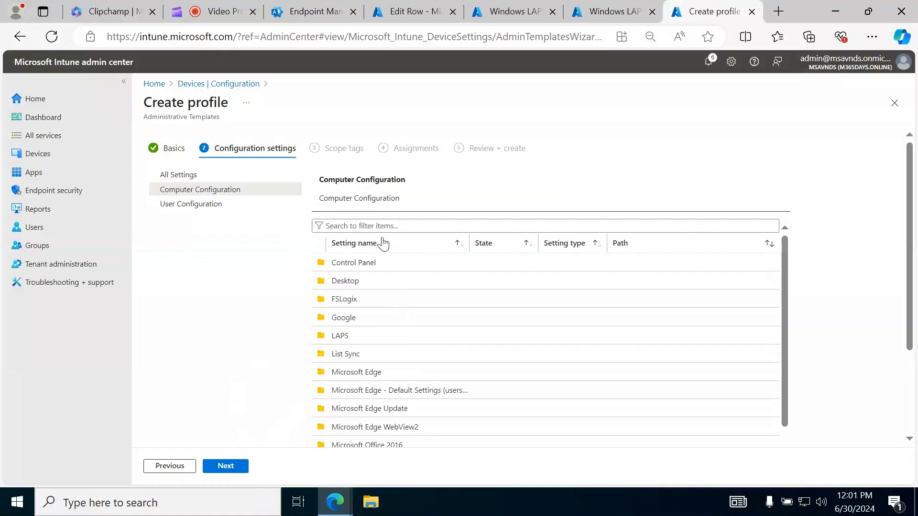
# Search for LAPS in the configuration settings and widen the scope to All Settings
pyautogui.click(382, 226)
pyautogui.write('LAPS')
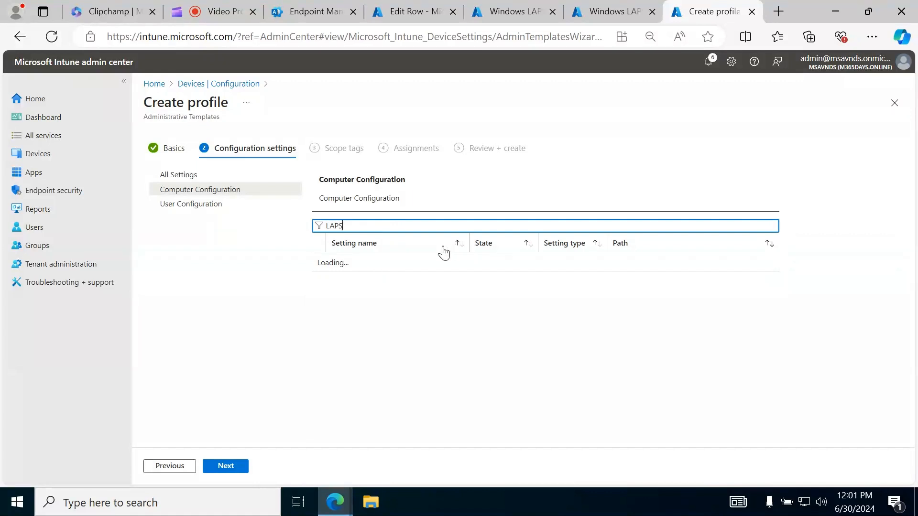
pyautogui.click(180, 175)
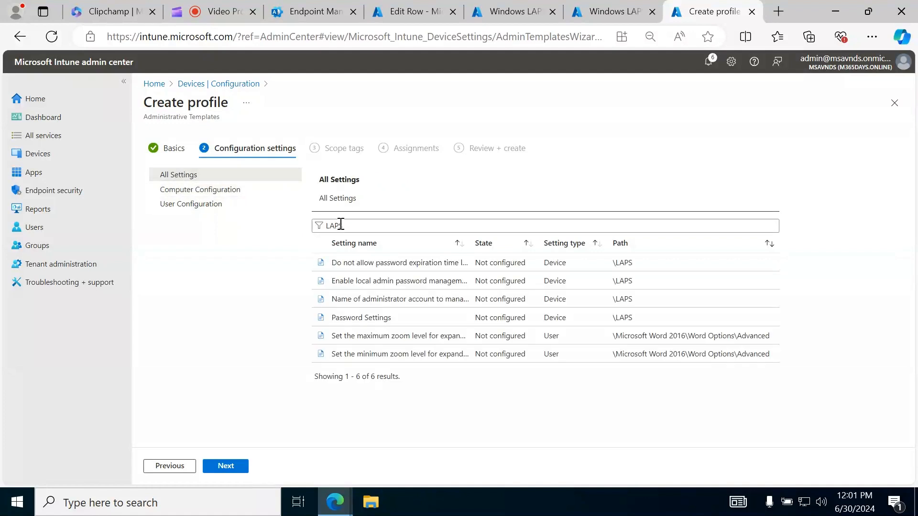
pyautogui.click(361, 226)
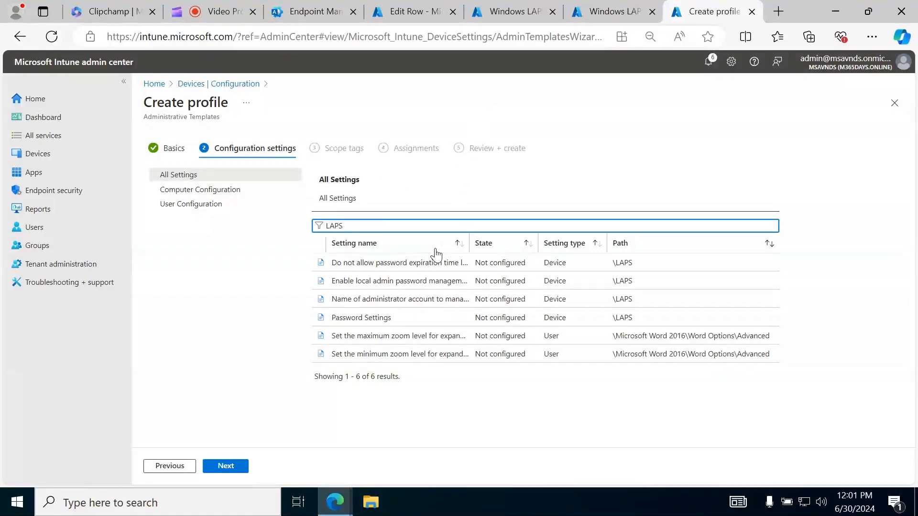
# Compare with the existing Windows LAPS Policy by reading its password, administrator account, assignment and scope tag settings
pyautogui.click(593, 14)
pyautogui.click(514, 12)
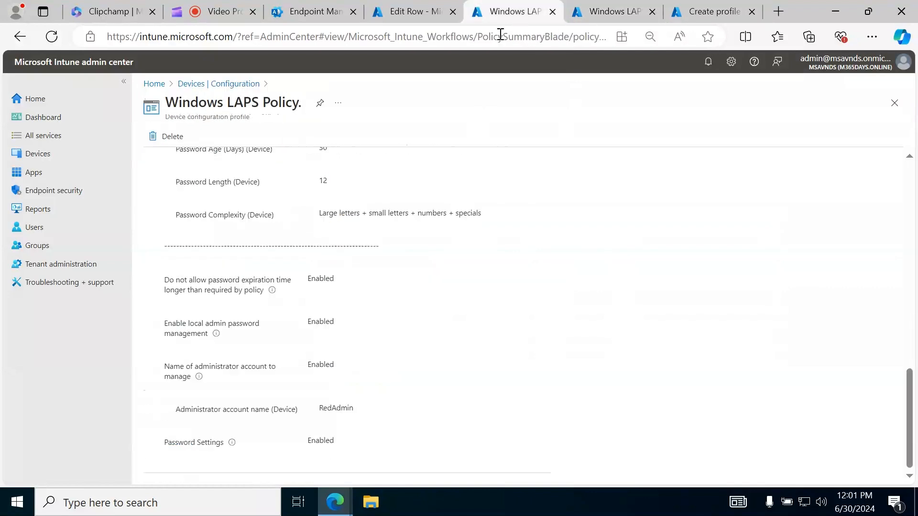
pyautogui.scroll(10, 598, 289)
pyautogui.scroll(-2, 593, 292)
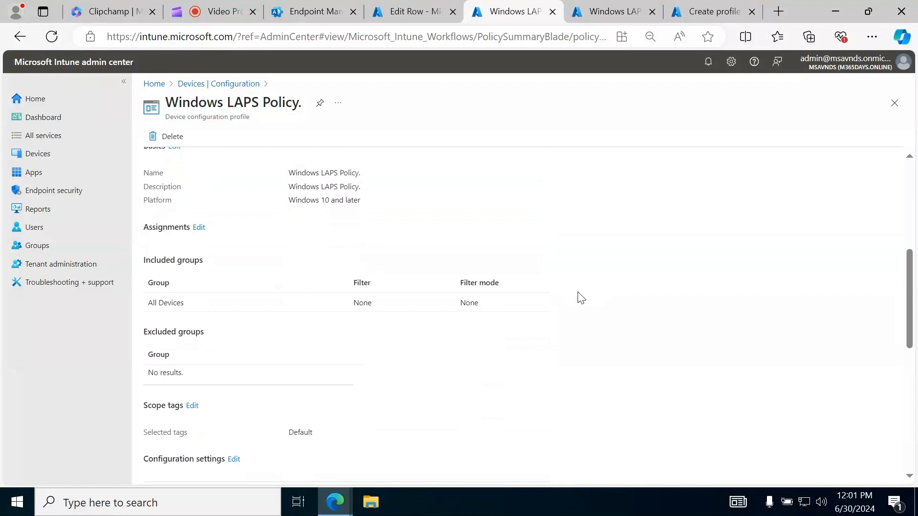
pyautogui.scroll(-7, 642, 301)
pyautogui.scroll(2, 642, 300)
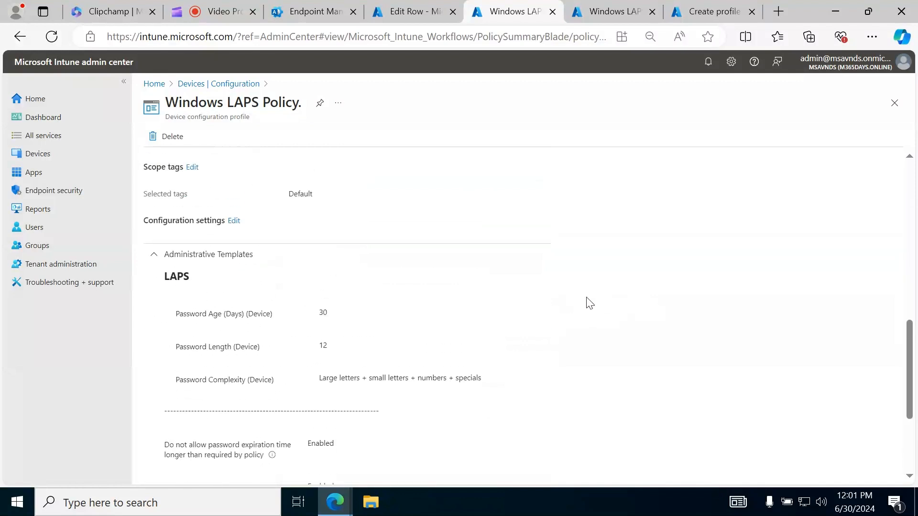
# Return to the new profile, clear the settings filter and filter All Settings by LAPS again
pyautogui.click(726, 13)
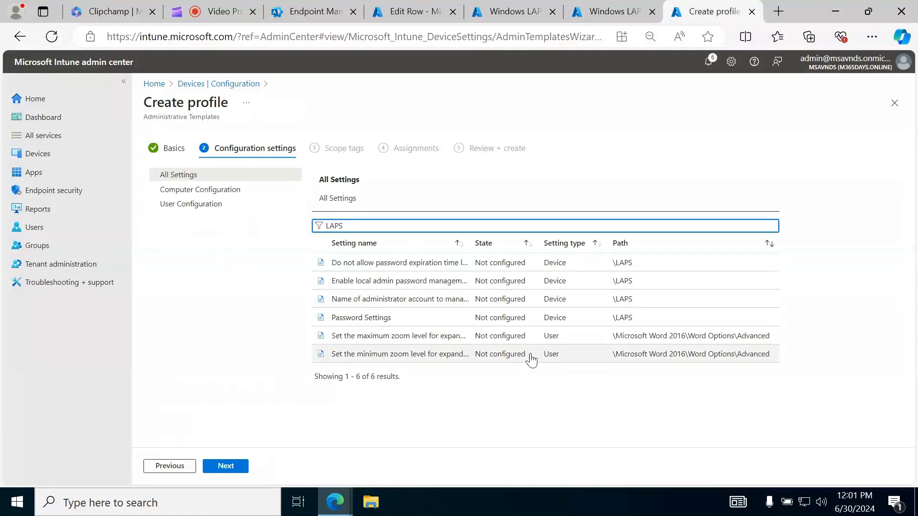
pyautogui.press('BackSpace')
pyautogui.press('BackSpace')
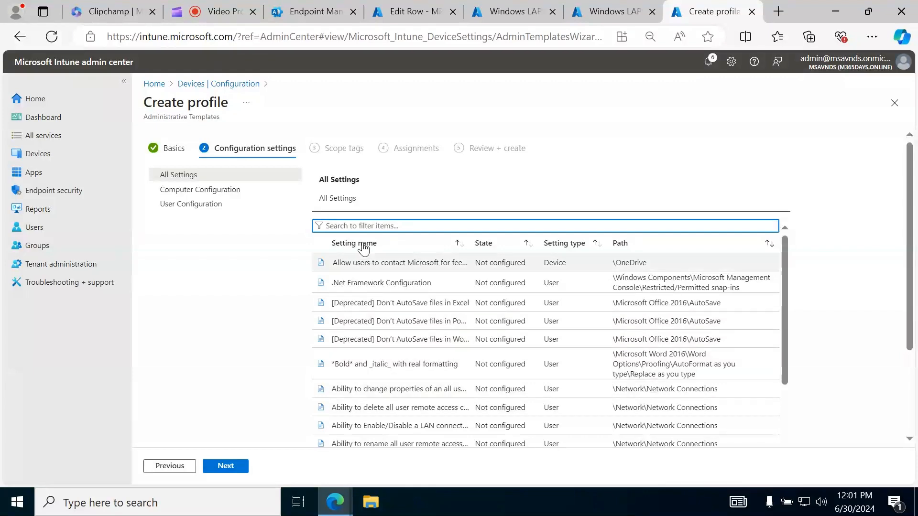
pyautogui.write('LAPS')
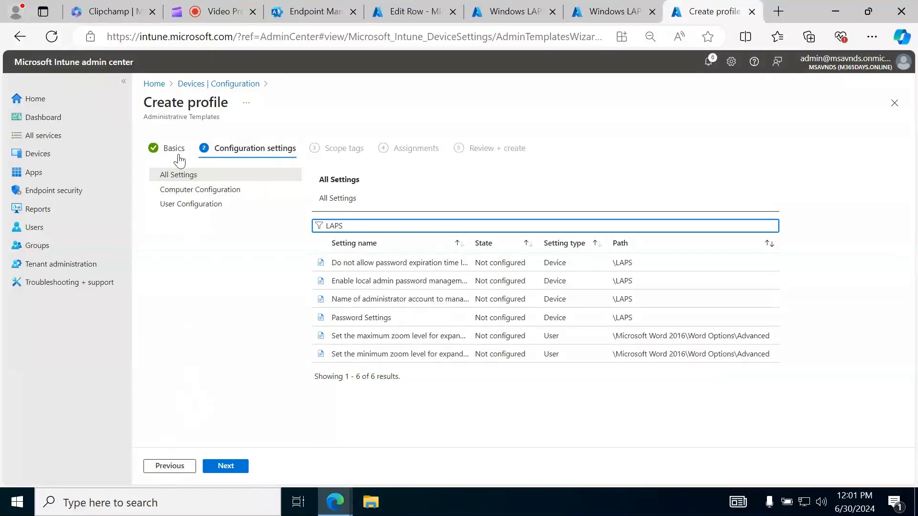
# Abandon the administrative templates profile and refresh the list of configuration policies
pyautogui.click(894, 102)
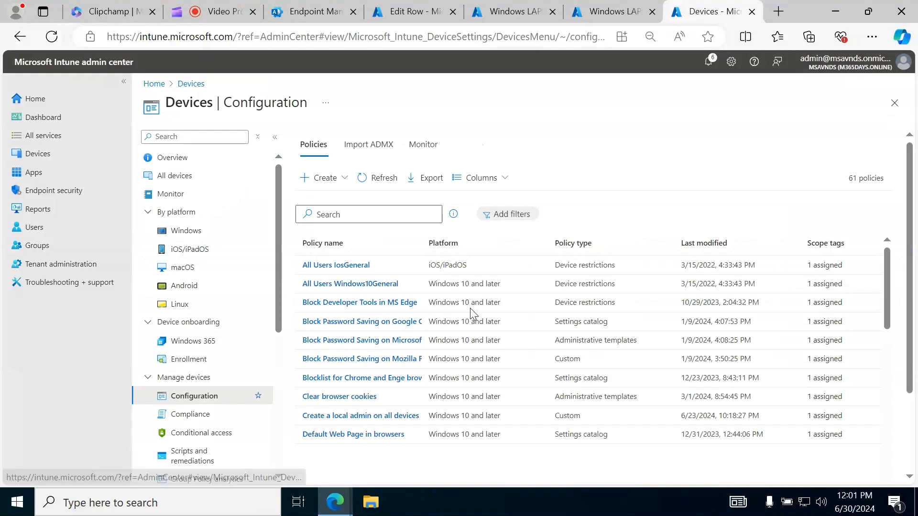
pyautogui.click(332, 182)
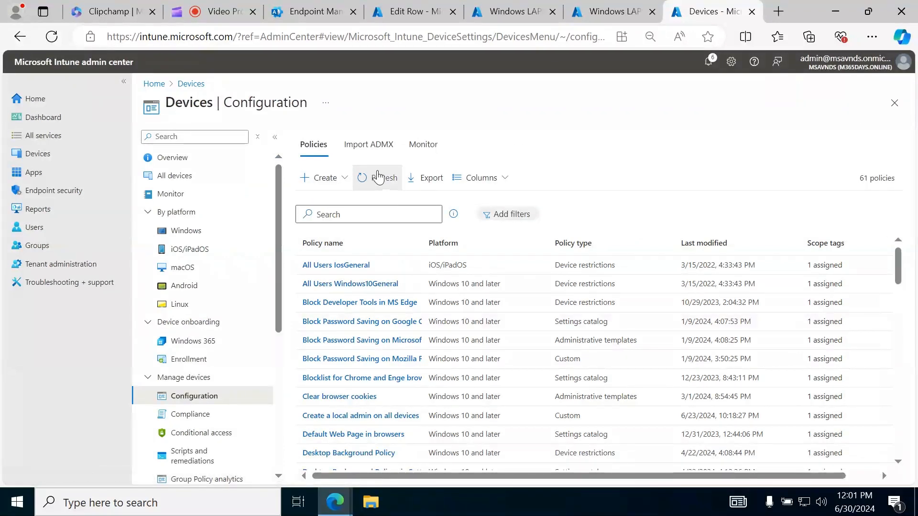
pyautogui.click(376, 178)
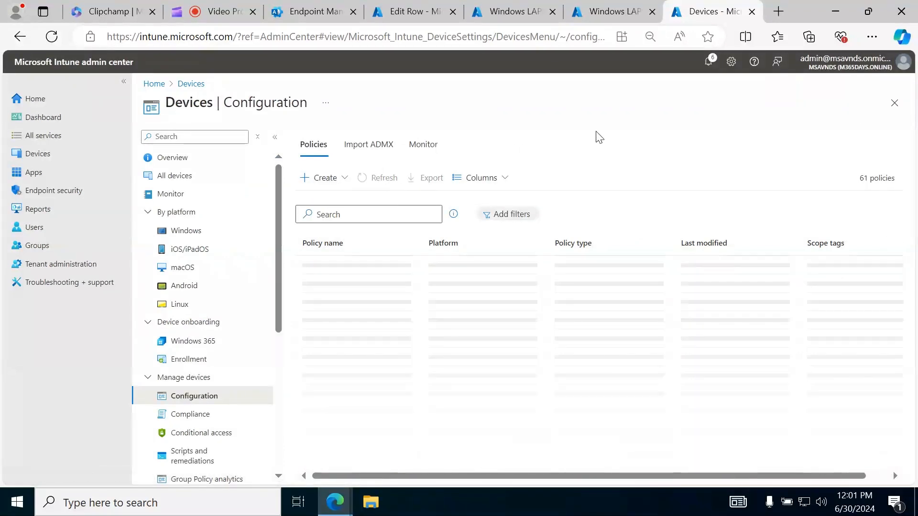
# Start a new configuration policy for the Windows 10 and later platform with the Settings catalog profile type
pyautogui.click(331, 182)
pyautogui.click(339, 201)
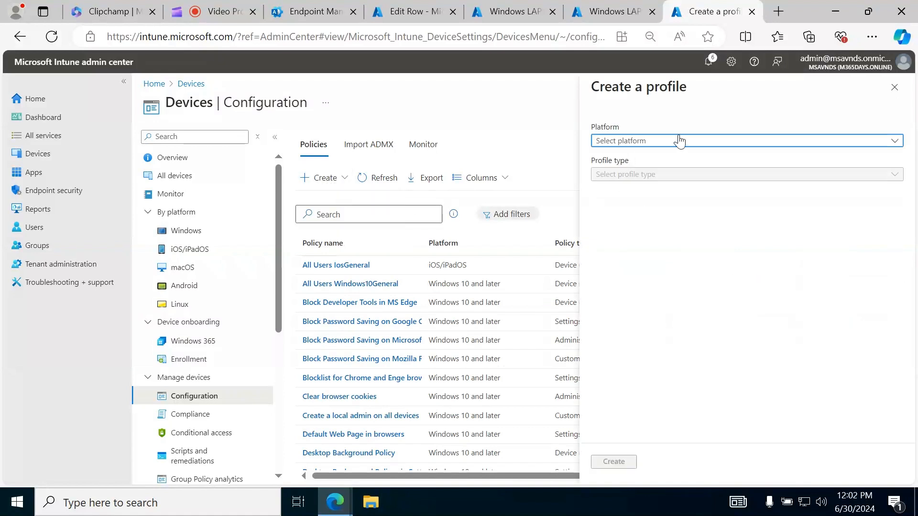
pyautogui.click(679, 141)
pyautogui.click(657, 249)
pyautogui.click(670, 176)
pyautogui.click(653, 191)
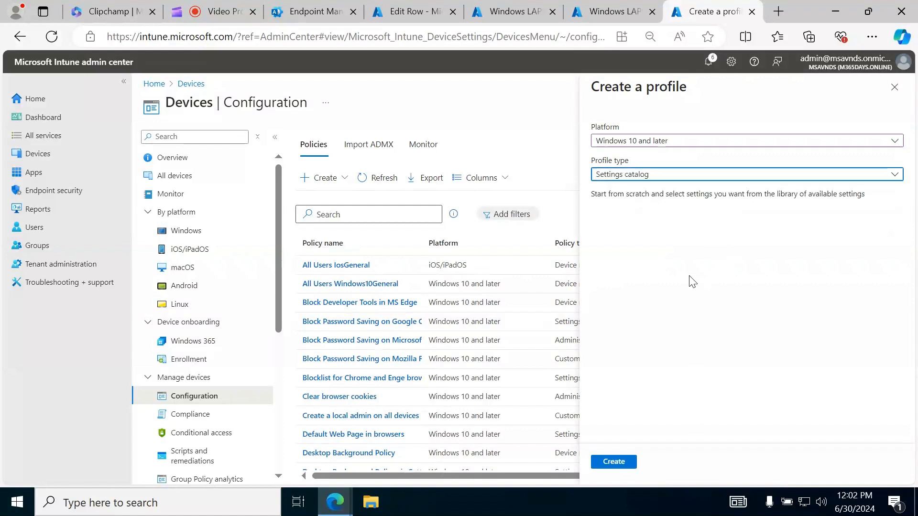
pyautogui.click(614, 461)
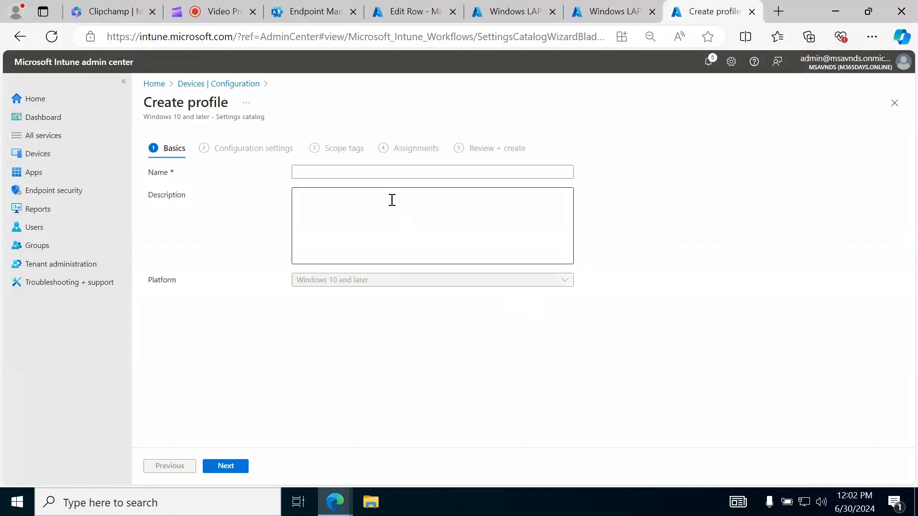
# Name the profile "LAPS via config profile" and continue to the configuration settings
pyautogui.click(360, 170)
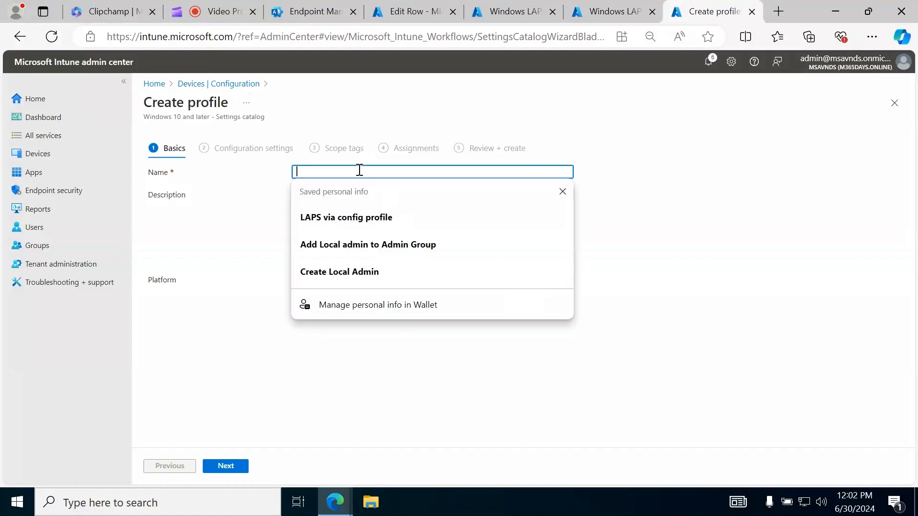
pyautogui.click(360, 216)
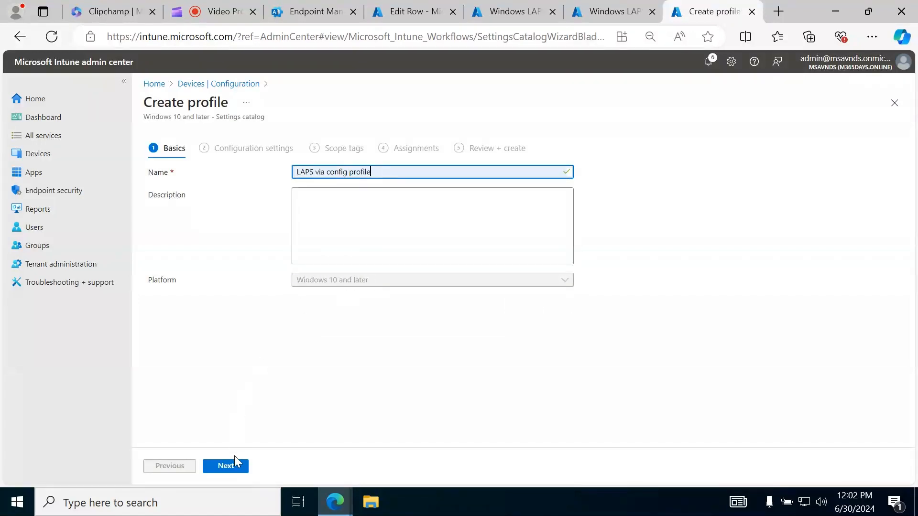
pyautogui.click(234, 462)
# Search the settings picker for LAPS and list the settings in the Administrative Templates\LAPS category
pyautogui.click(177, 309)
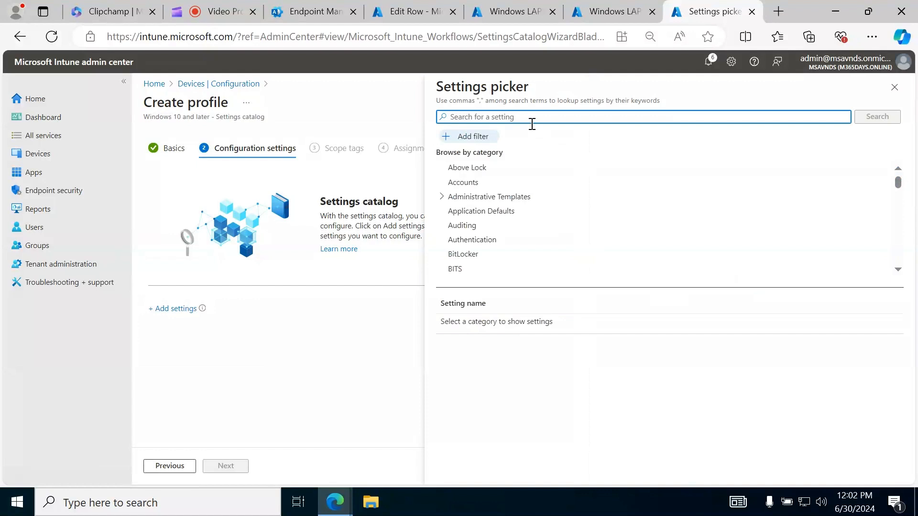
pyautogui.write('LAPS')
pyautogui.press('Return')
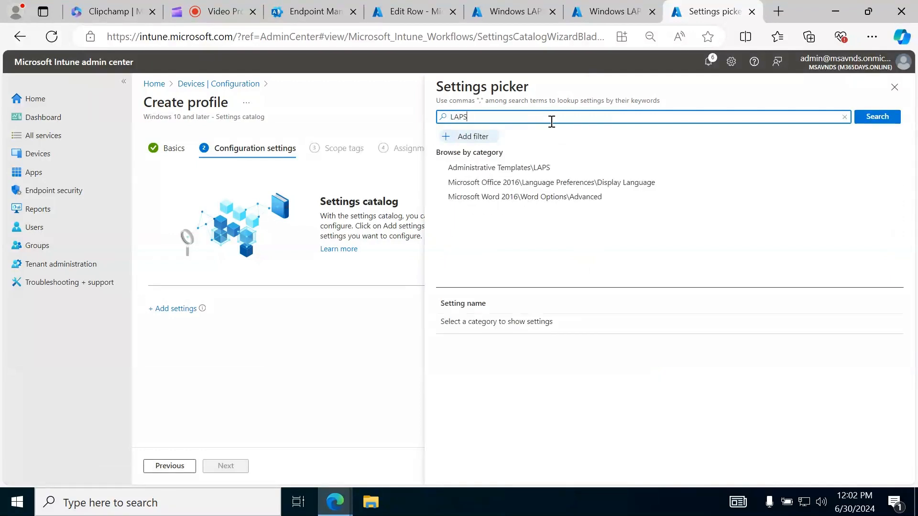
pyautogui.click(516, 170)
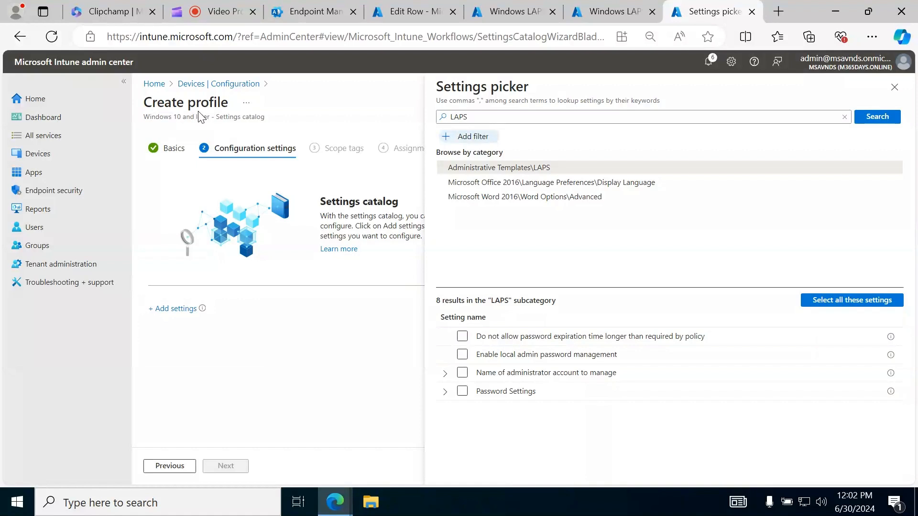
pyautogui.moveTo(200, 117); pyautogui.dragTo(265, 120)
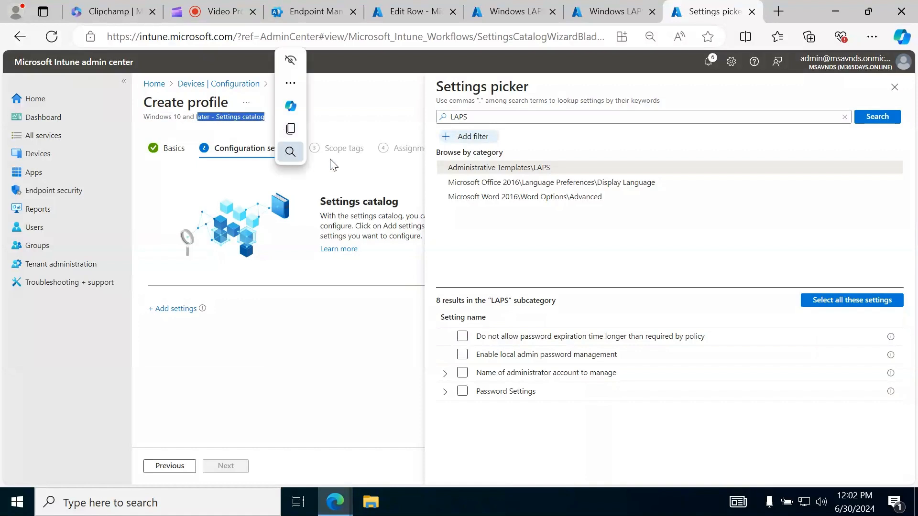
pyautogui.click(314, 129)
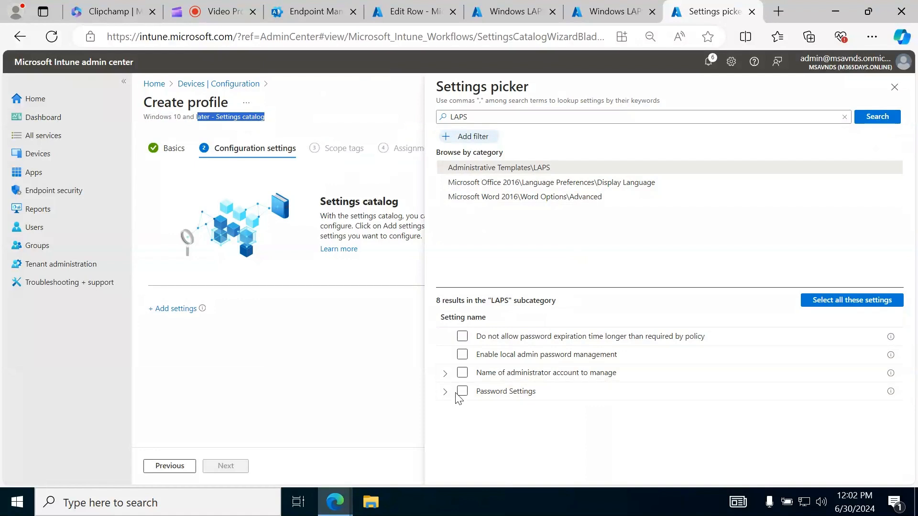
# Add the password expiration limit, local admin password management, administrator account name and Password Settings entries to the profile, including their sub-settings
pyautogui.click(462, 337)
pyautogui.click(462, 354)
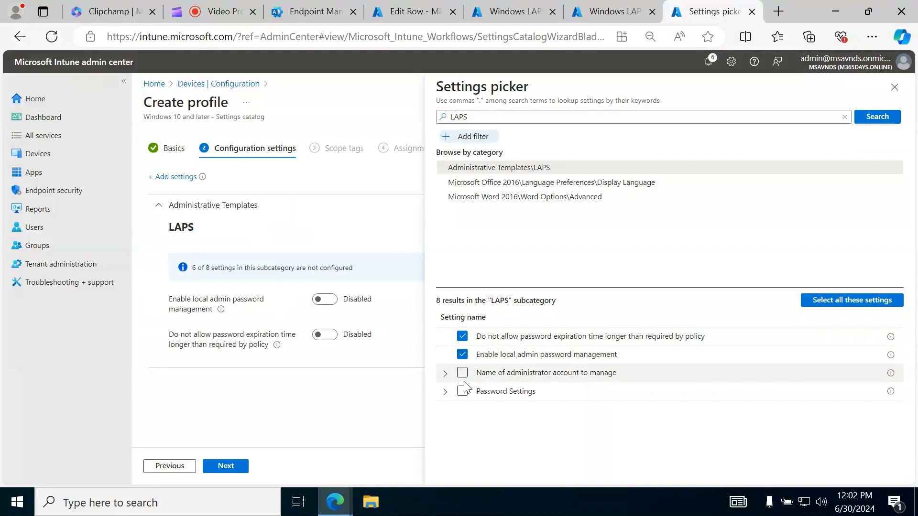
pyautogui.click(462, 373)
pyautogui.click(462, 391)
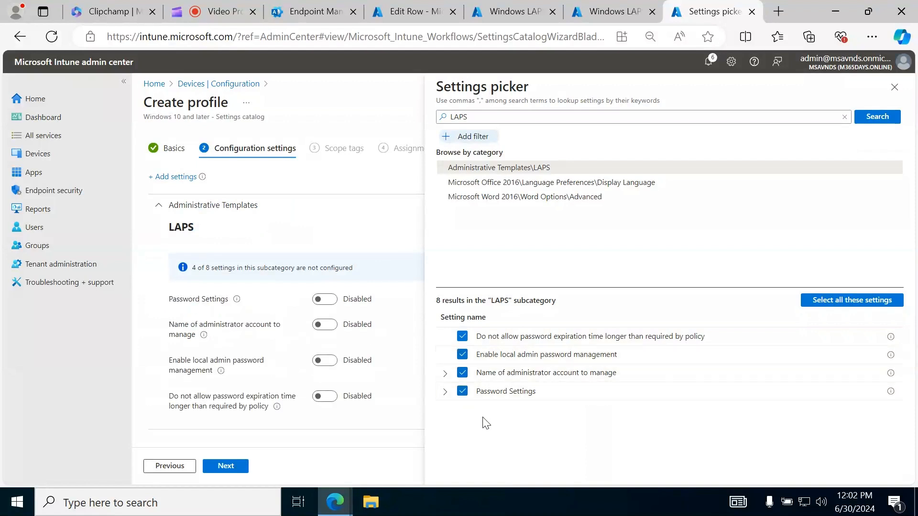
pyautogui.click(445, 374)
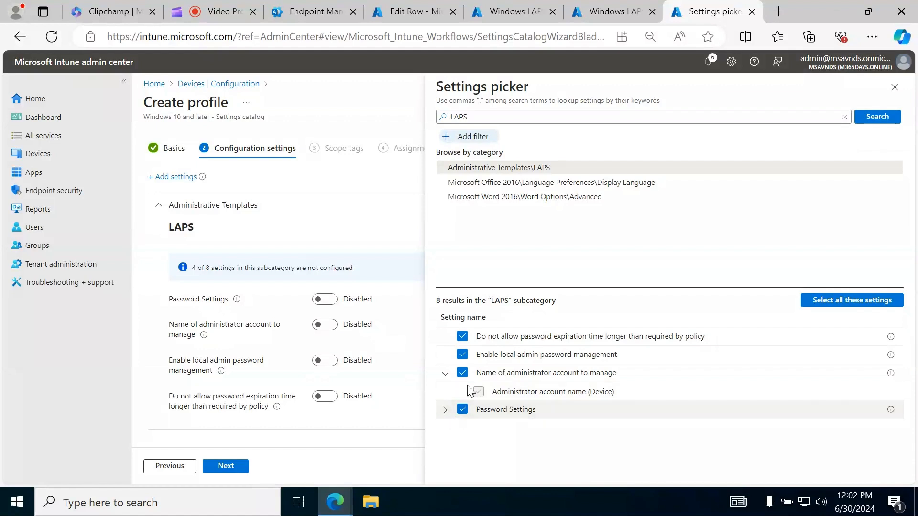
pyautogui.click(445, 410)
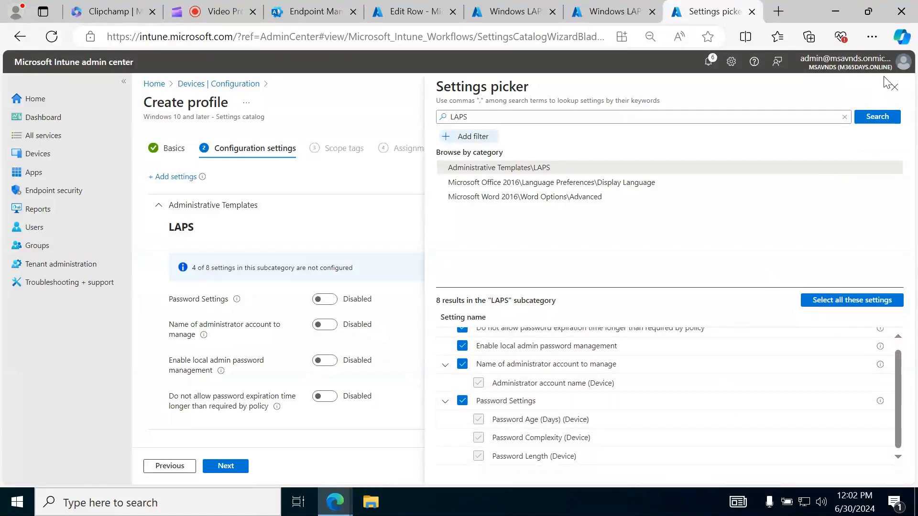
pyautogui.click(894, 87)
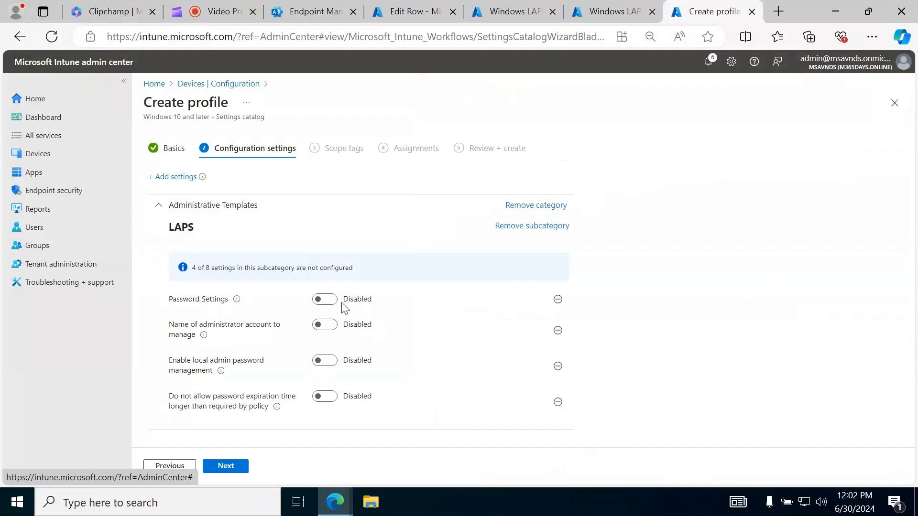
# Enable Password Settings with complexity "Large letters + small letters + numbers + specials" and a password length of 12
pyautogui.click(327, 300)
pyautogui.scroll(-2, 360, 340)
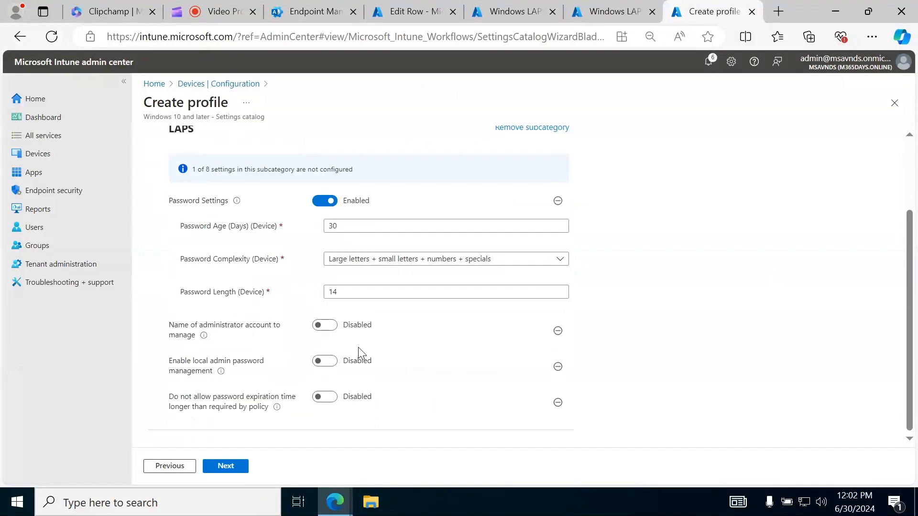
pyautogui.click(473, 263)
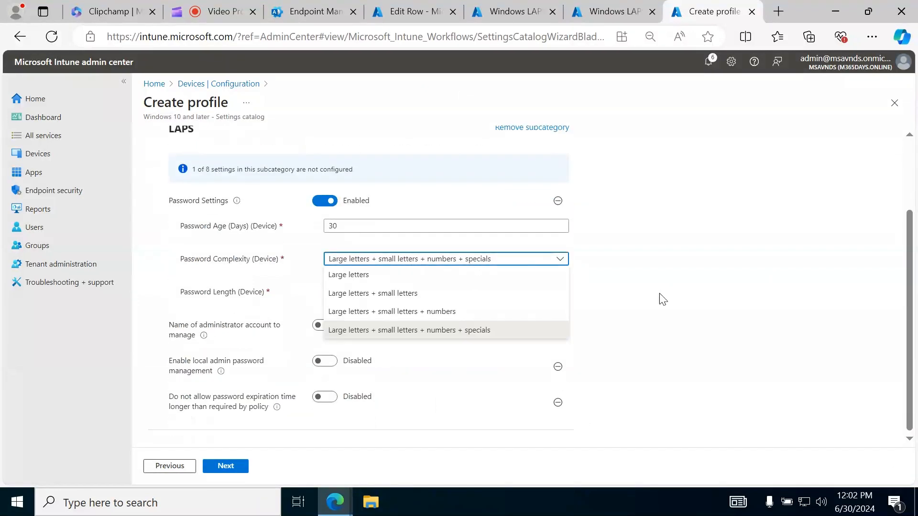
pyautogui.click(496, 330)
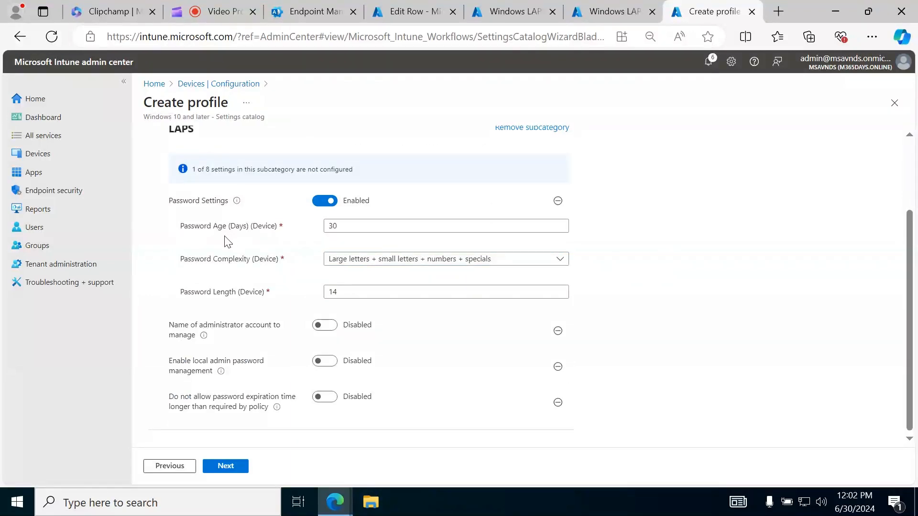
pyautogui.doubleClick(372, 226)
pyautogui.click(772, 285)
pyautogui.click(368, 261)
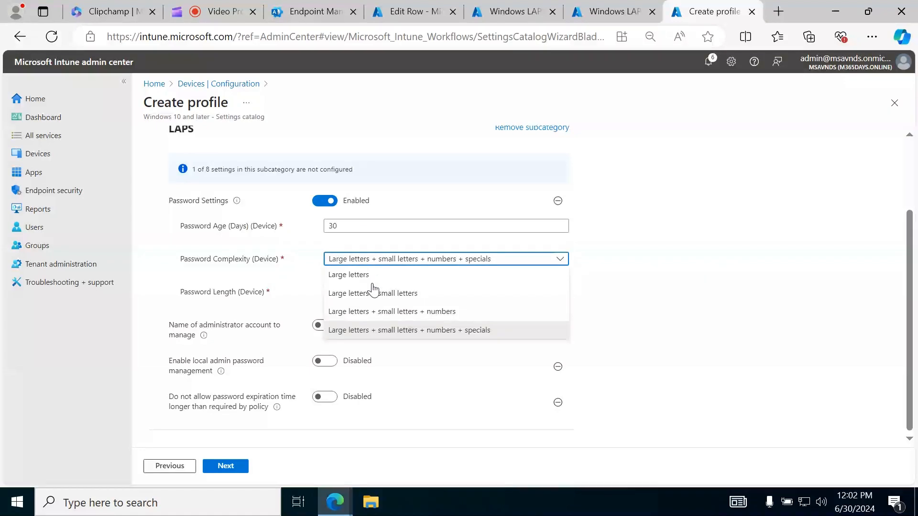
pyautogui.click(394, 330)
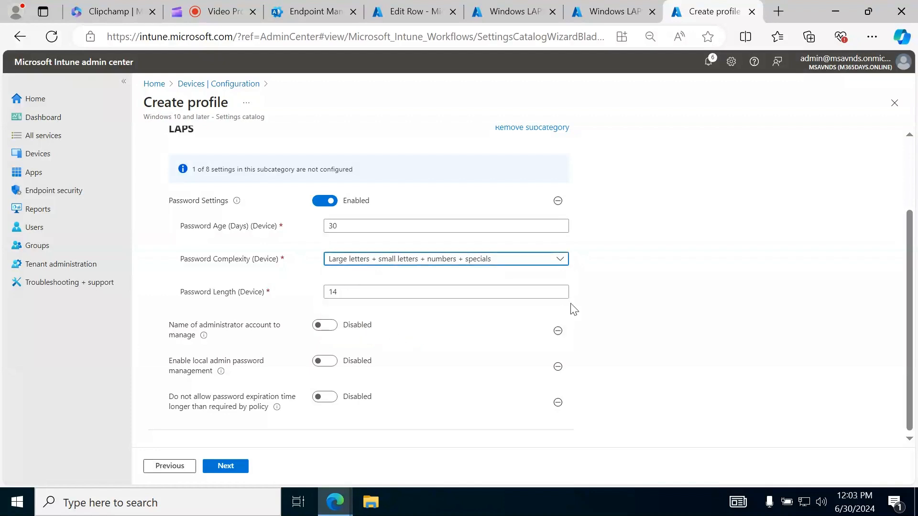
pyautogui.moveTo(348, 292); pyautogui.dragTo(258, 291)
pyautogui.write('1')
pyautogui.click(744, 270)
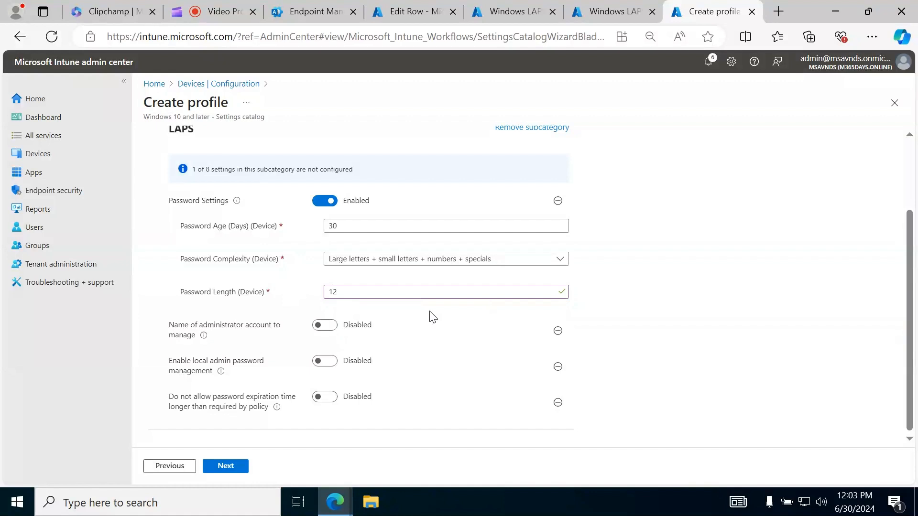
# Enable the administrator account name setting with XYZAdmin, local admin password management, and the block on password expiration longer than policy
pyautogui.click(330, 329)
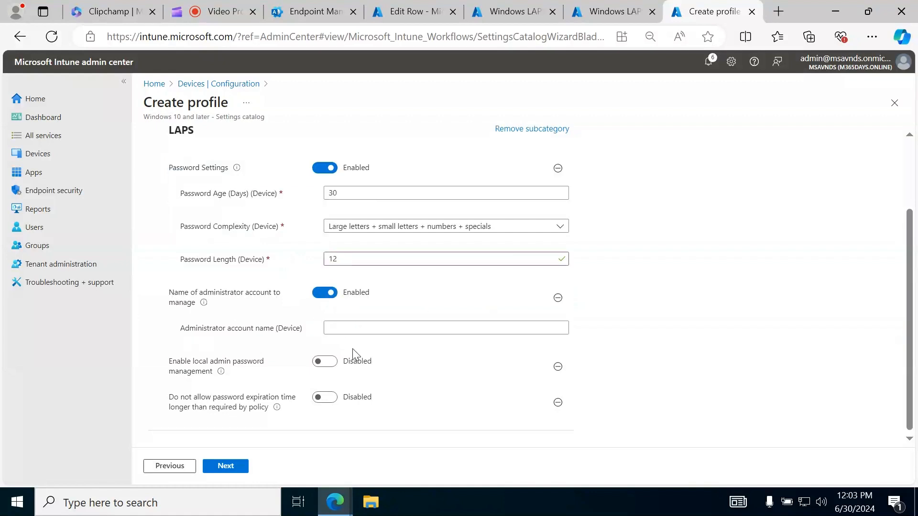
pyautogui.click(344, 334)
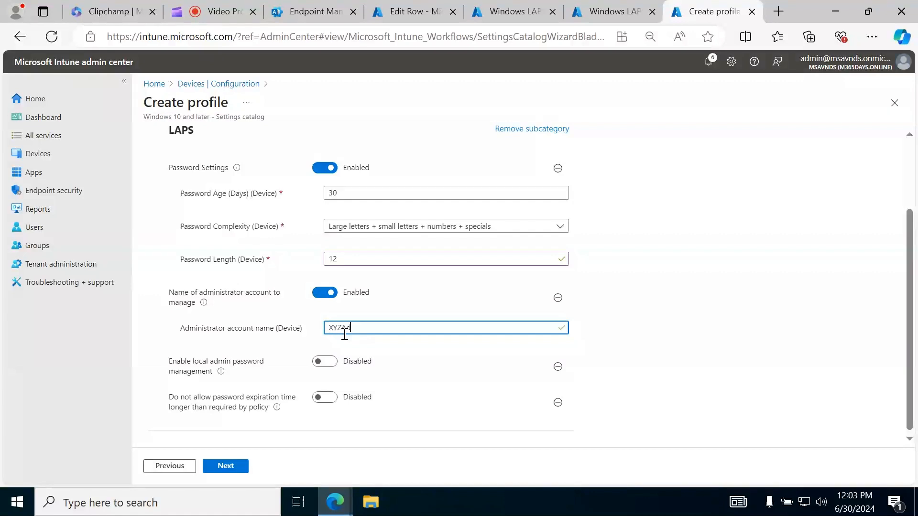
pyautogui.write('XYZAdmin')
pyautogui.click(326, 362)
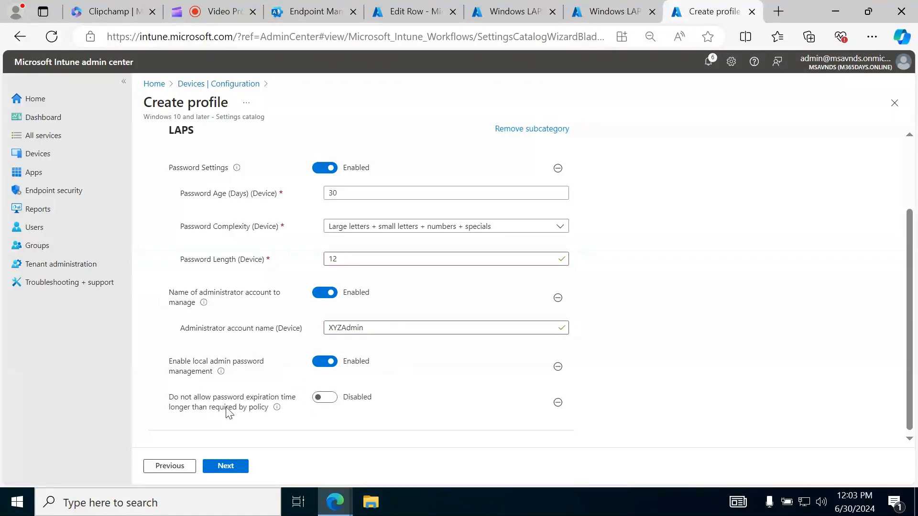
pyautogui.click(321, 397)
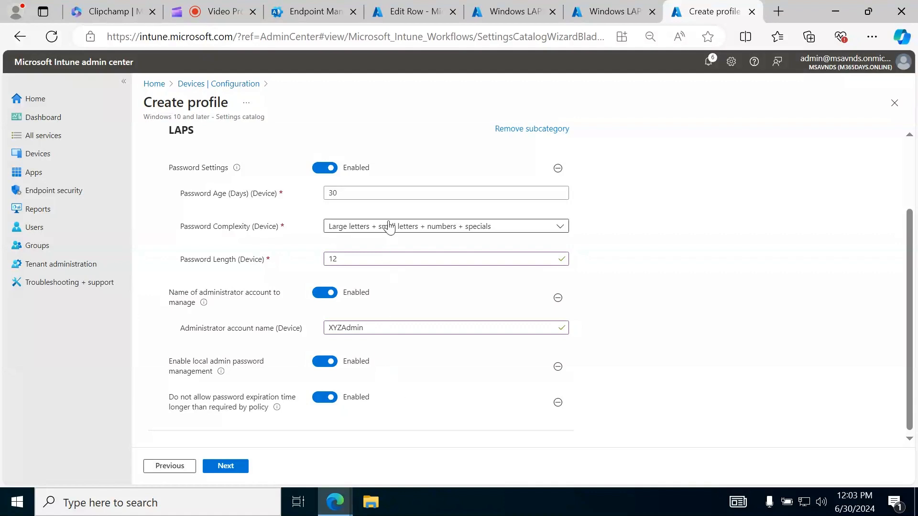
# Review the configured LAPS settings and continue to the scope tags
pyautogui.moveTo(365, 190); pyautogui.dragTo(269, 190)
pyautogui.click(779, 254)
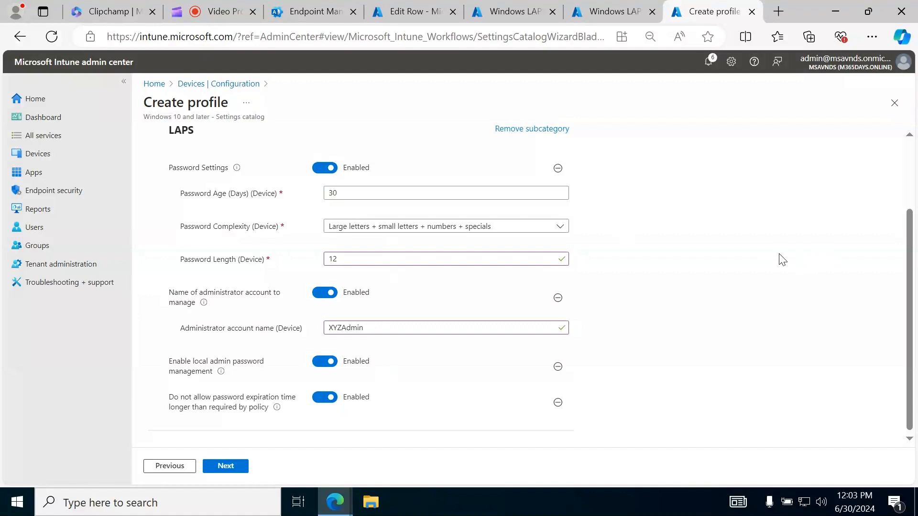
pyautogui.scroll(2, 782, 259)
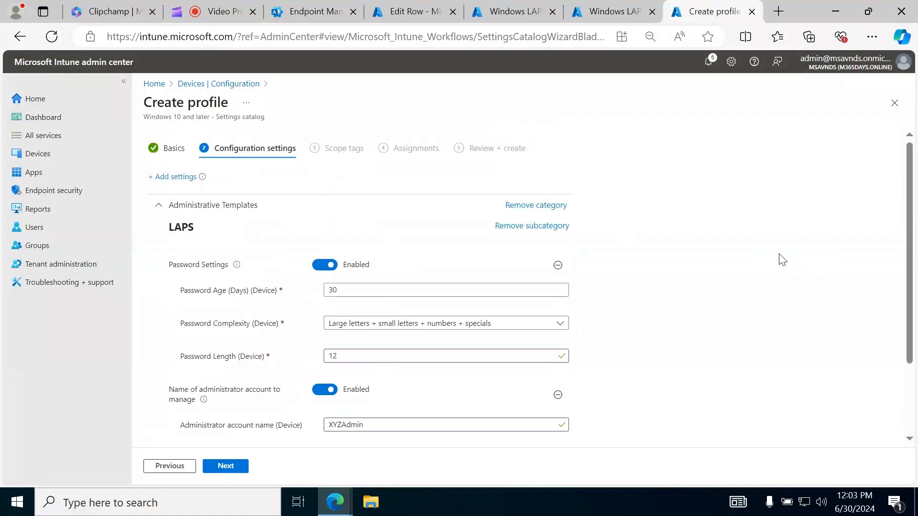
pyautogui.scroll(-2, 782, 259)
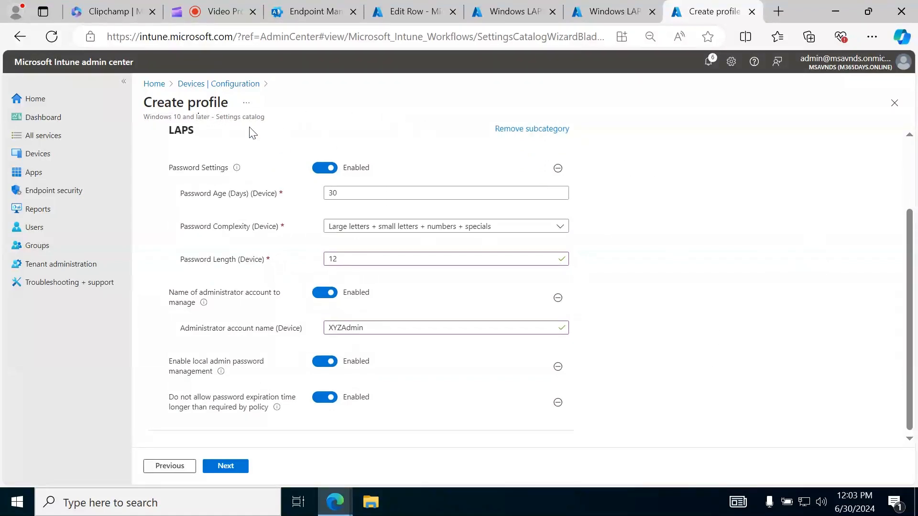
pyautogui.moveTo(213, 118); pyautogui.dragTo(277, 123)
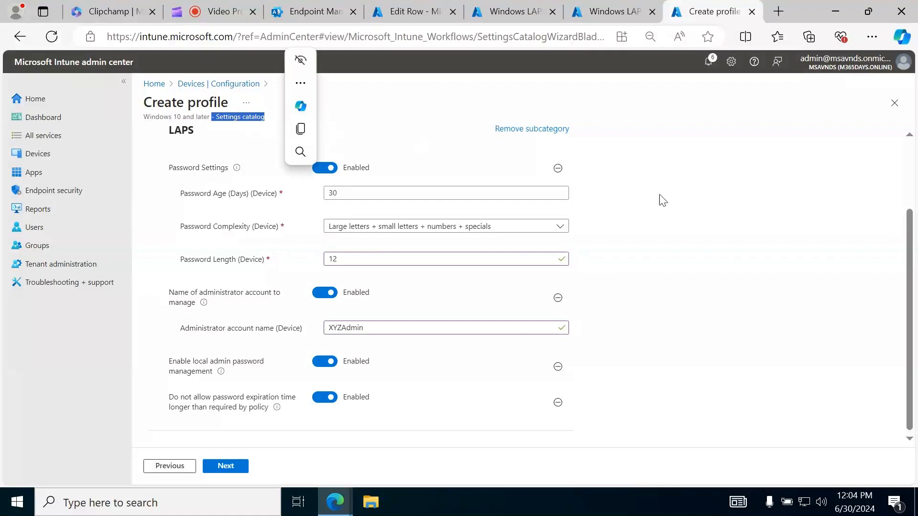
pyautogui.click(708, 255)
pyautogui.click(232, 466)
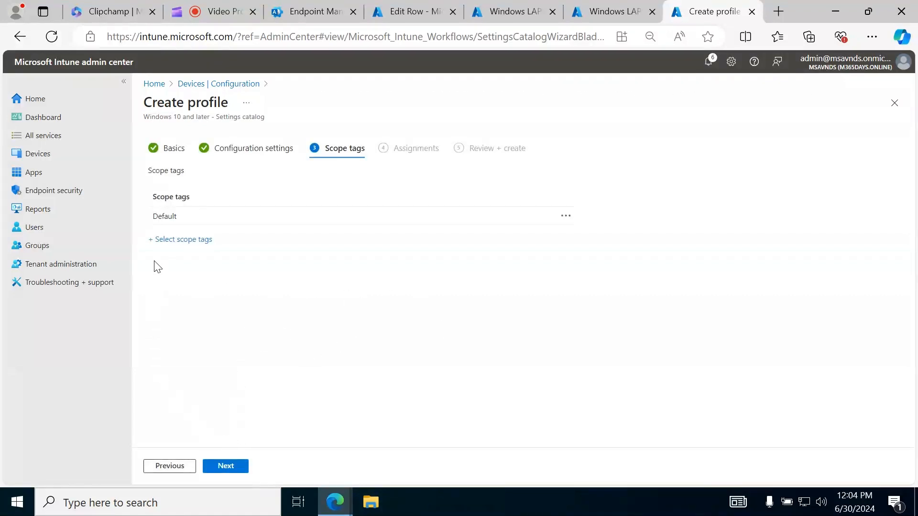
# Check the selectable scope tags, keep only the Default tag and continue to the assignments
pyautogui.click(184, 239)
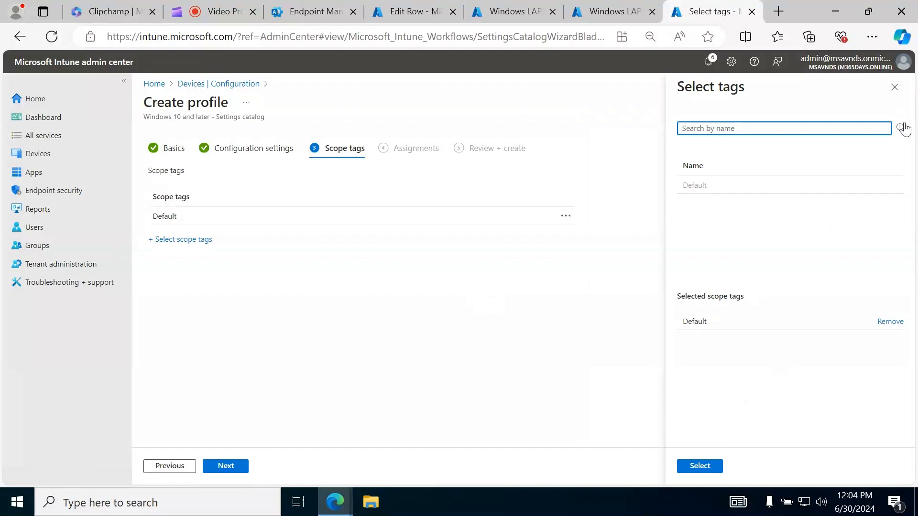
pyautogui.click(894, 87)
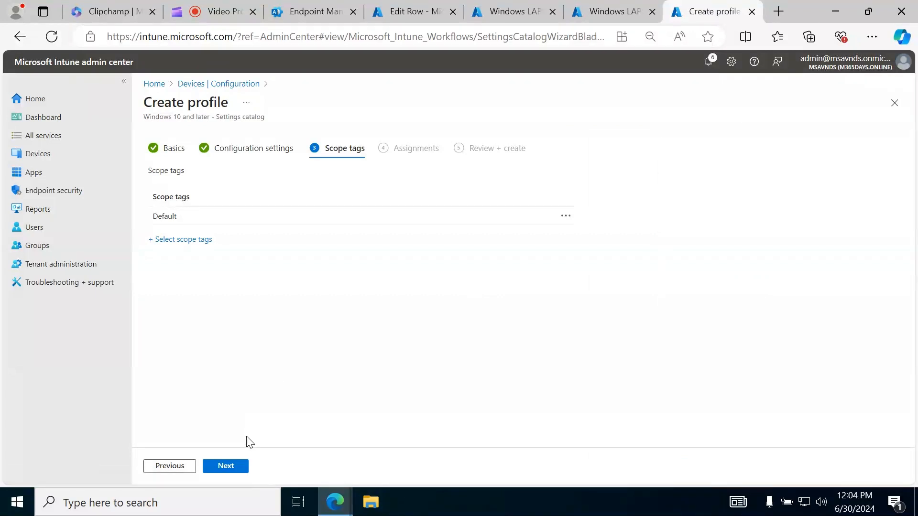
pyautogui.click(226, 473)
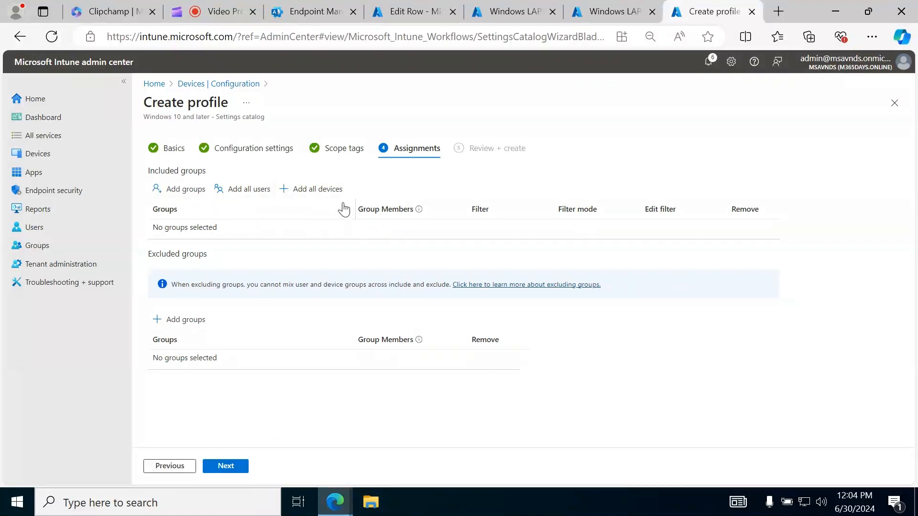
# Leave the group assignments empty, review the profile summary and create the LAPS settings catalog profile
pyautogui.click(234, 472)
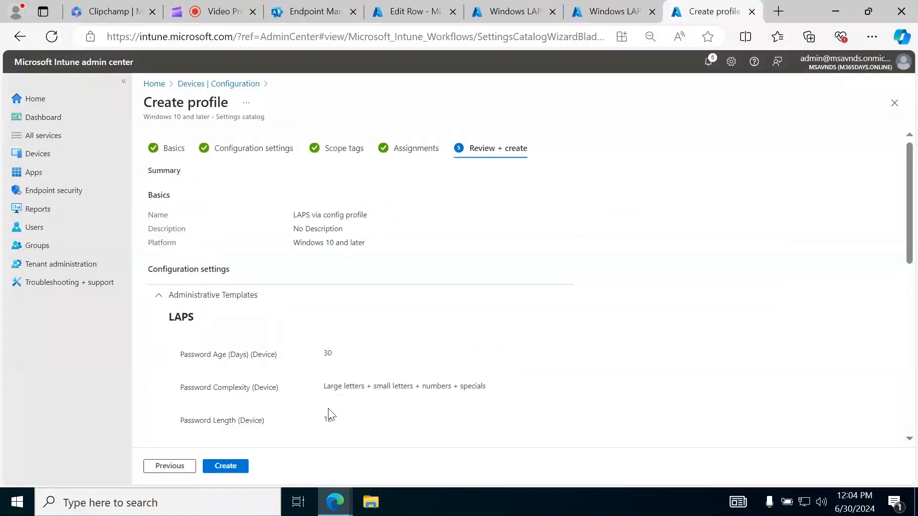
pyautogui.scroll(-10, 691, 270)
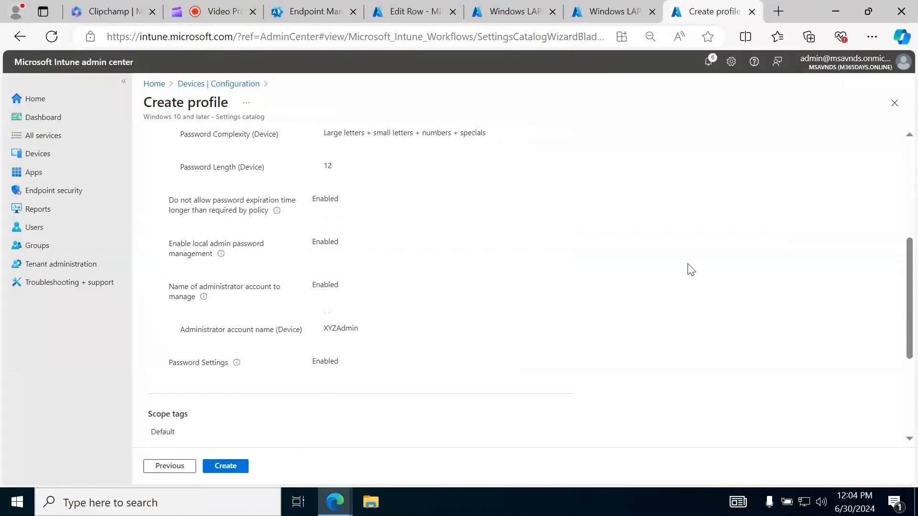
pyautogui.scroll(10, 689, 269)
pyautogui.scroll(-2, 689, 269)
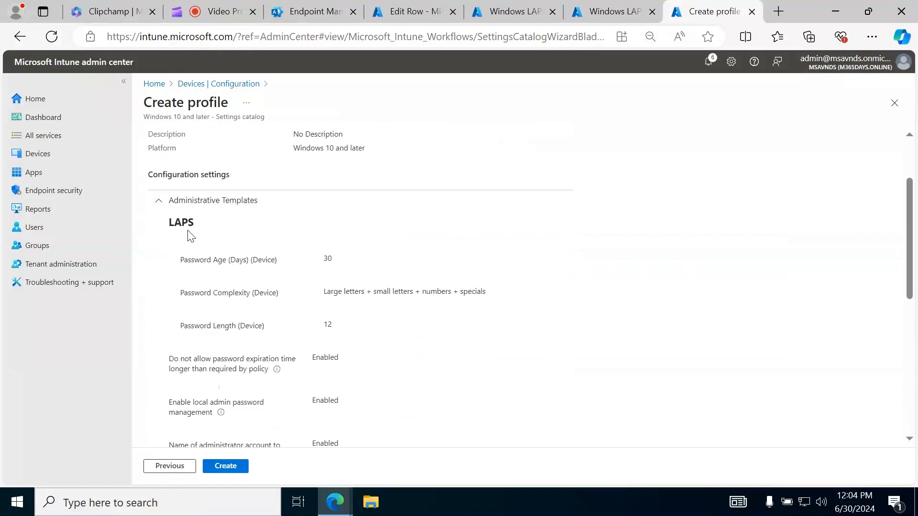
pyautogui.moveTo(162, 174); pyautogui.dragTo(231, 175)
pyautogui.click(736, 284)
pyautogui.scroll(-3, 736, 285)
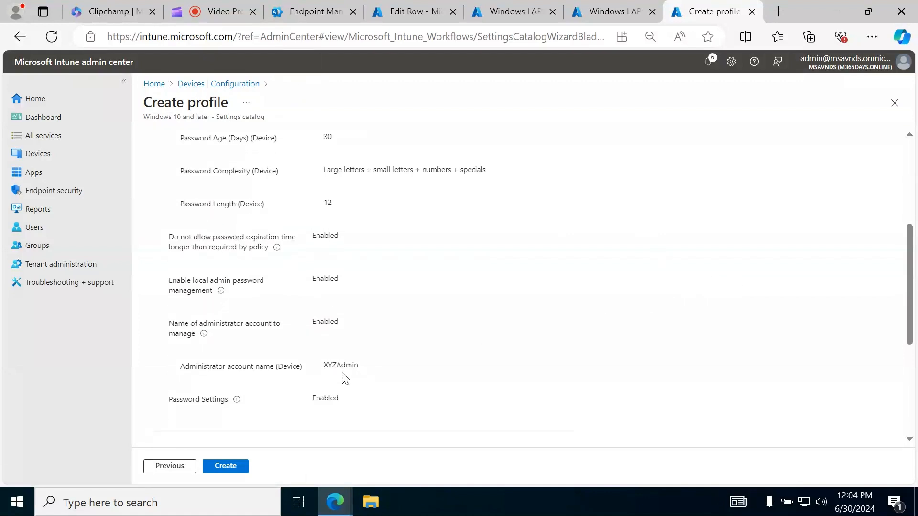
pyautogui.moveTo(317, 364); pyautogui.dragTo(360, 364)
pyautogui.click(609, 348)
pyautogui.scroll(-4, 420, 396)
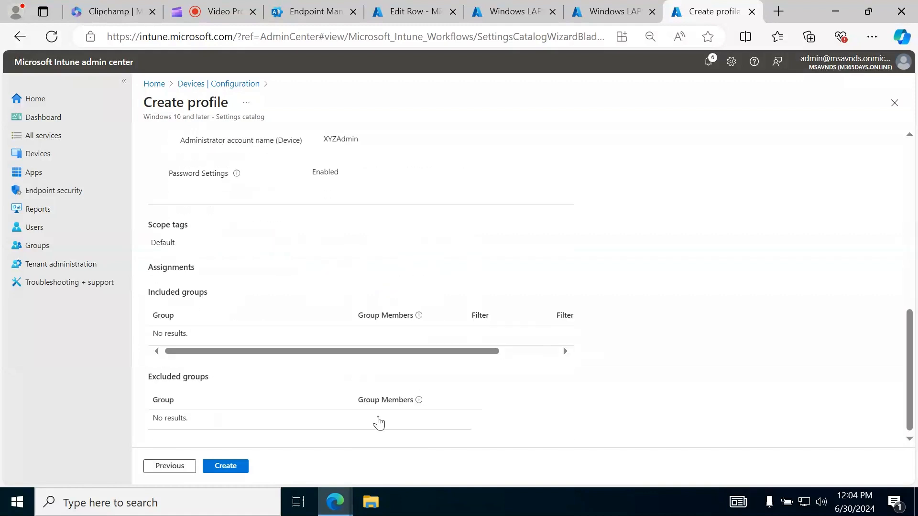
pyautogui.click(226, 466)
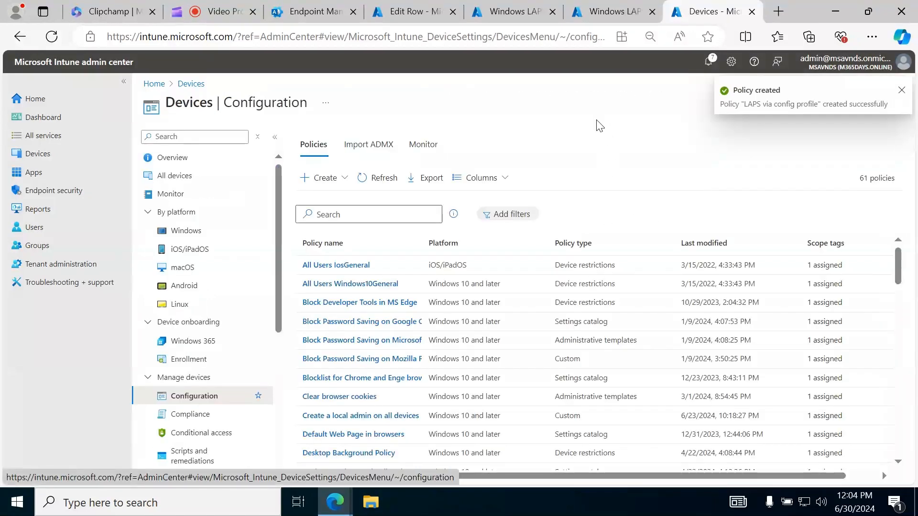
# Search the configuration policies for "LAPS via config profile", check its entry and clear the search
pyautogui.click(386, 214)
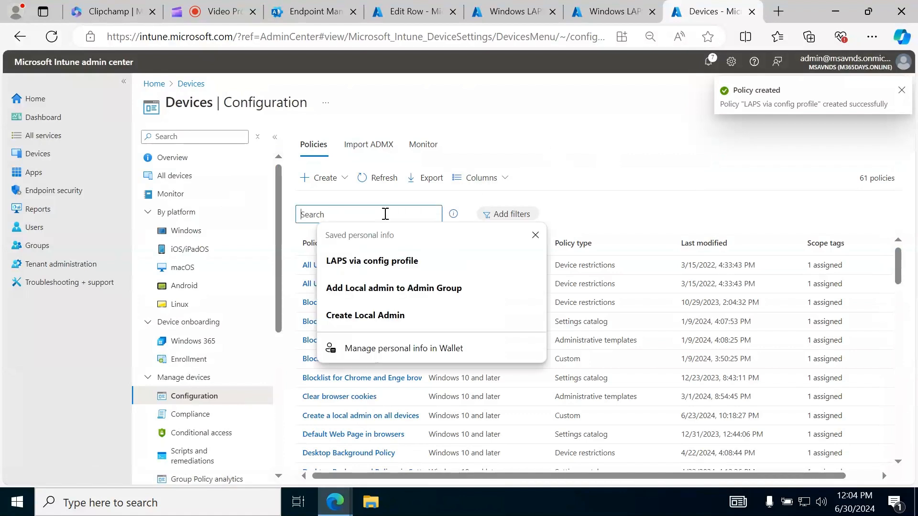
pyautogui.click(389, 261)
pyautogui.click(382, 182)
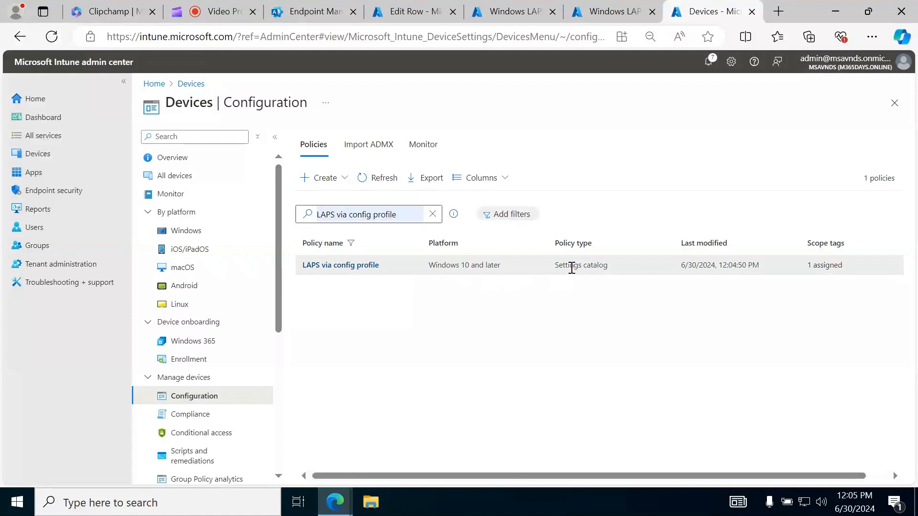
pyautogui.click(433, 214)
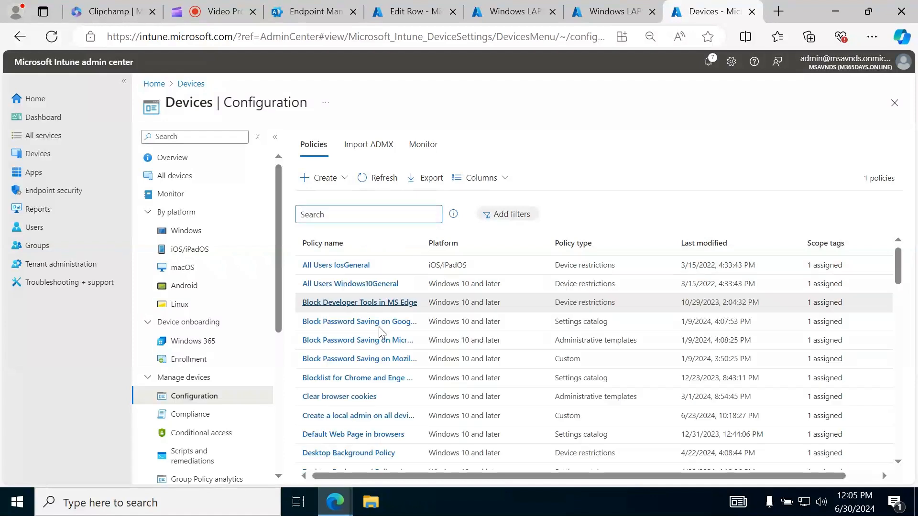
pyautogui.click(571, 139)
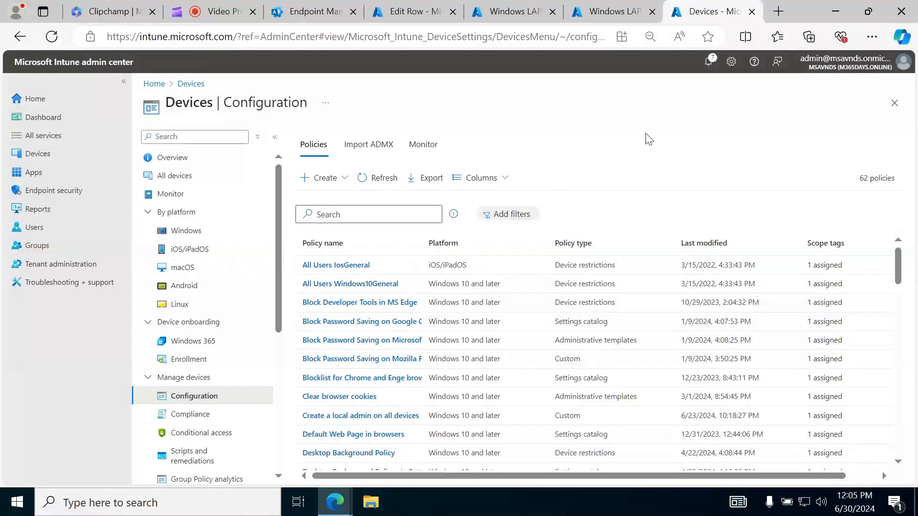
# Open the Account protection policies in Endpoint security
pyautogui.click(62, 198)
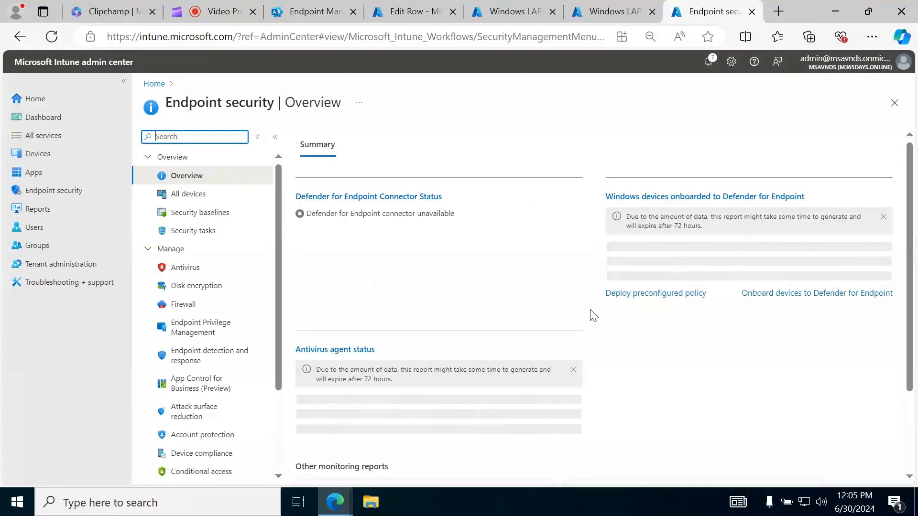
pyautogui.click(207, 13)
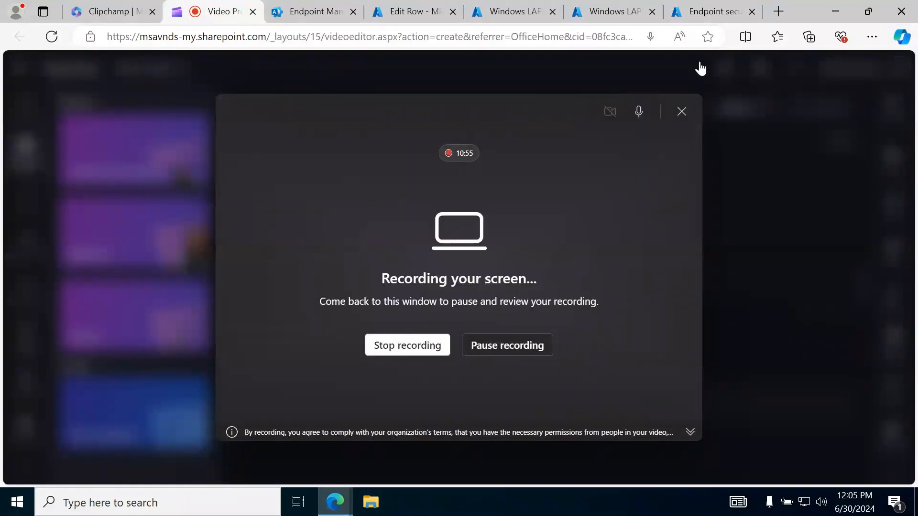
pyautogui.click(712, 11)
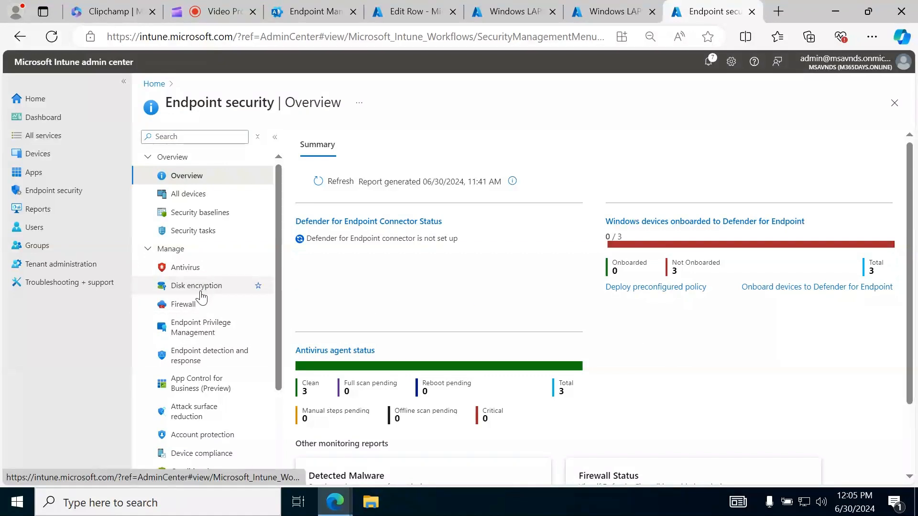
pyautogui.scroll(-3, 201, 263)
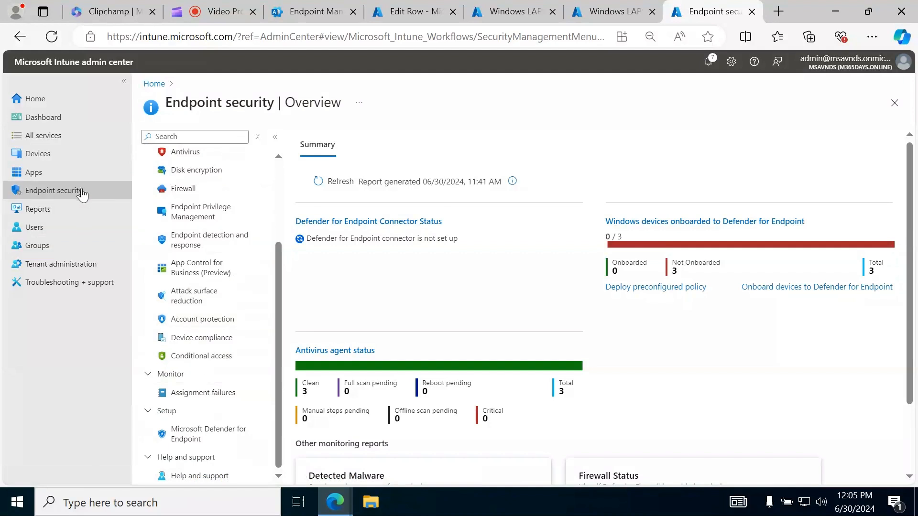
pyautogui.click(194, 319)
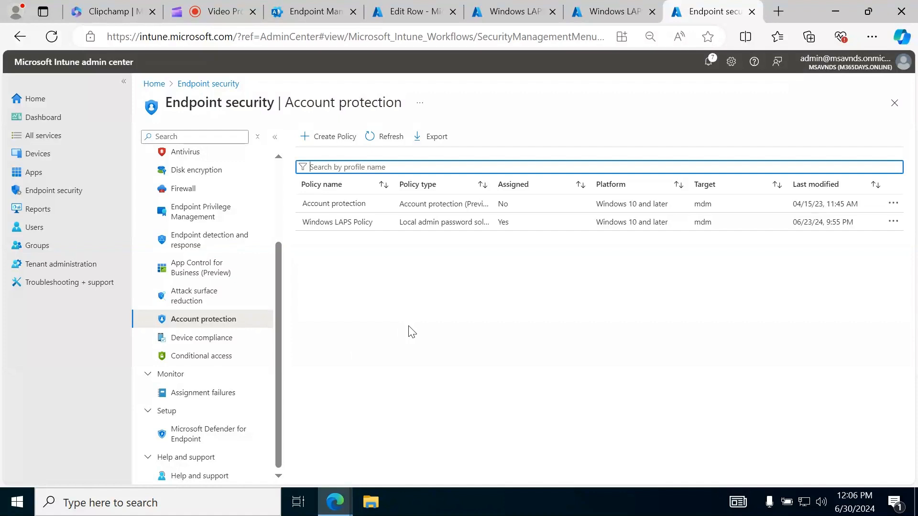
# Start an account protection policy for Windows 10 and later with the Local admin password solution (Windows LAPS) profile
pyautogui.click(315, 136)
pyautogui.click(675, 149)
pyautogui.click(682, 165)
pyautogui.click(661, 177)
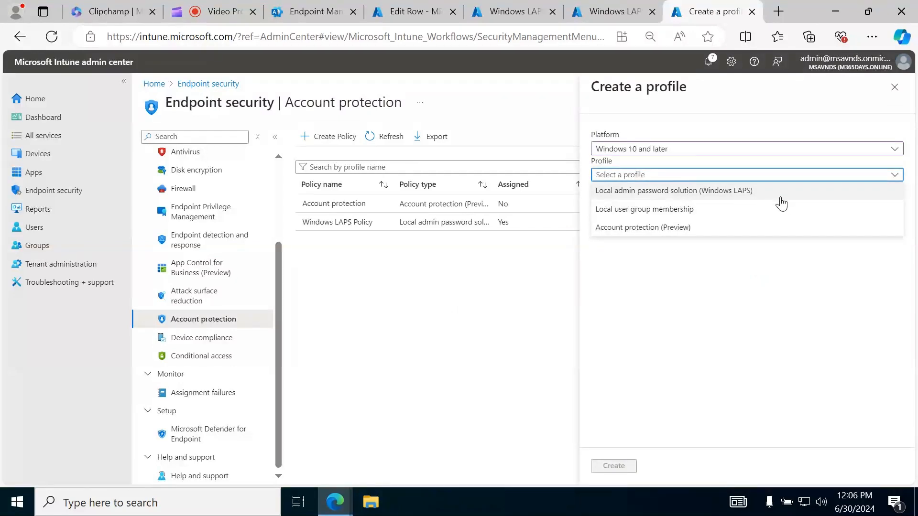
pyautogui.click(647, 191)
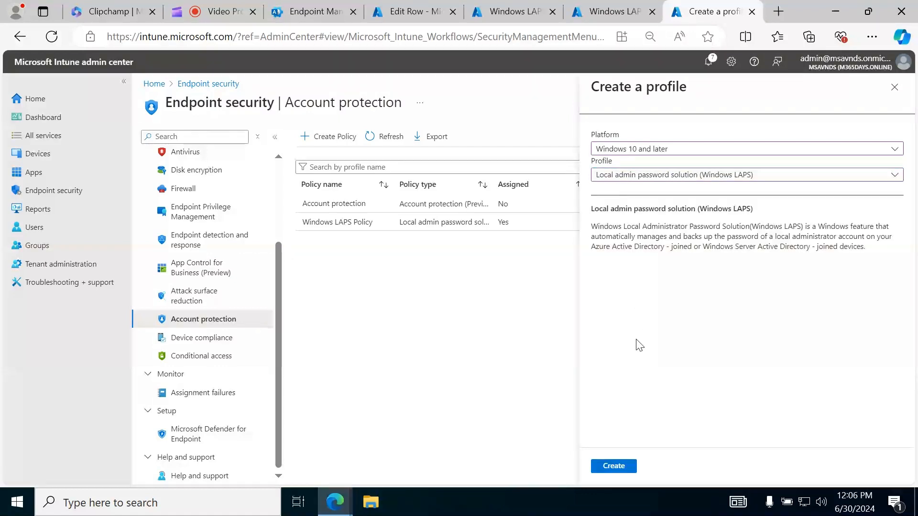
# Read the Windows LAPS profile description, focusing on the Azure Active Directory and Windows Server Active Directory joined devices it covers
pyautogui.moveTo(593, 230); pyautogui.dragTo(877, 250)
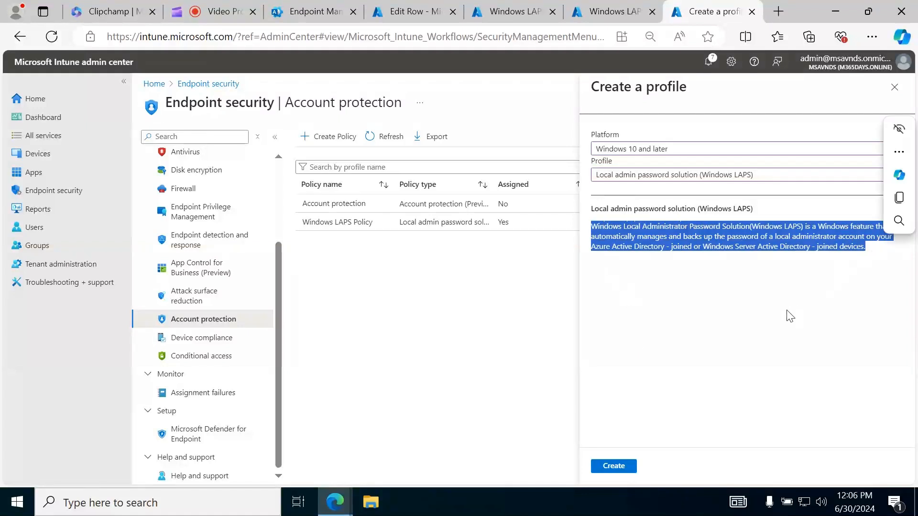
pyautogui.click(746, 312)
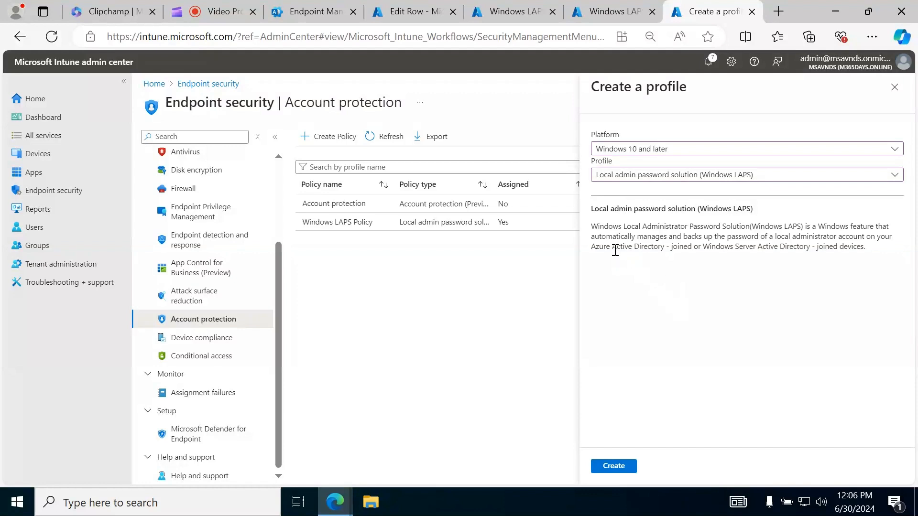
pyautogui.moveTo(614, 250); pyautogui.dragTo(678, 248)
pyautogui.moveTo(722, 310); pyautogui.dragTo(725, 306)
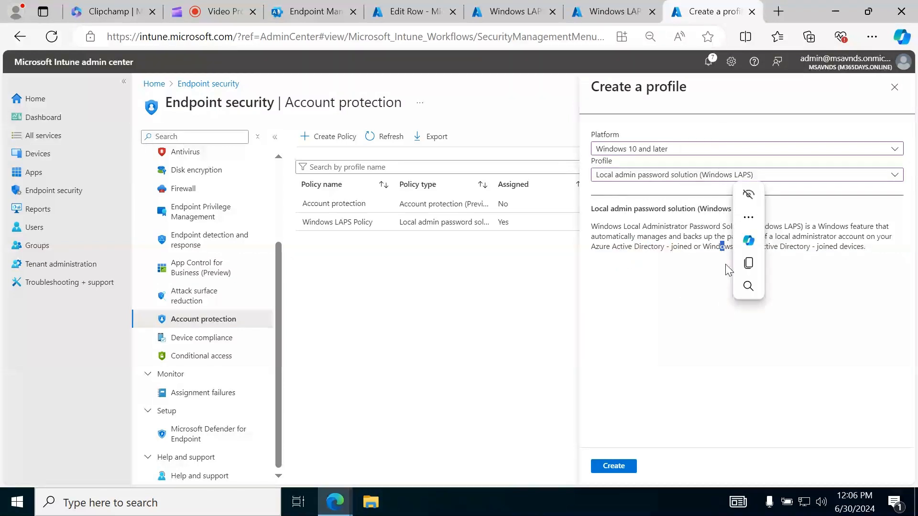
pyautogui.click(707, 340)
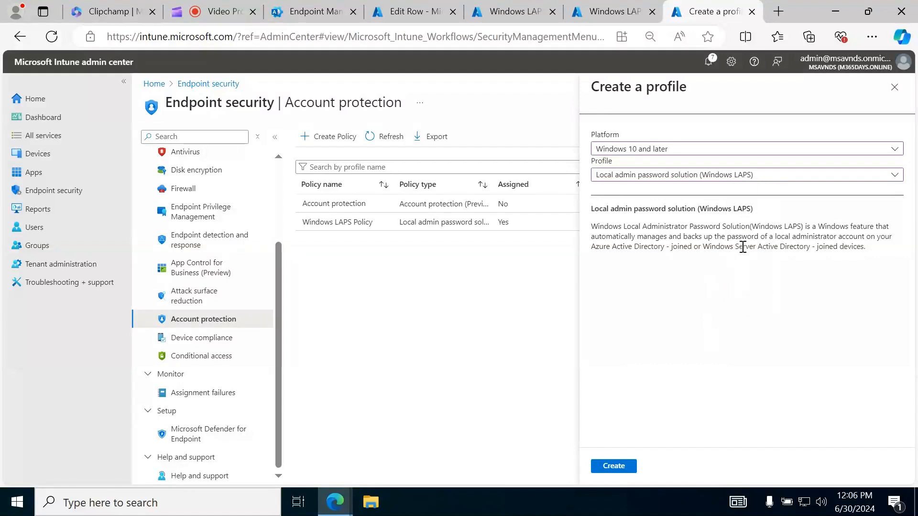
pyautogui.moveTo(752, 249); pyautogui.dragTo(882, 251)
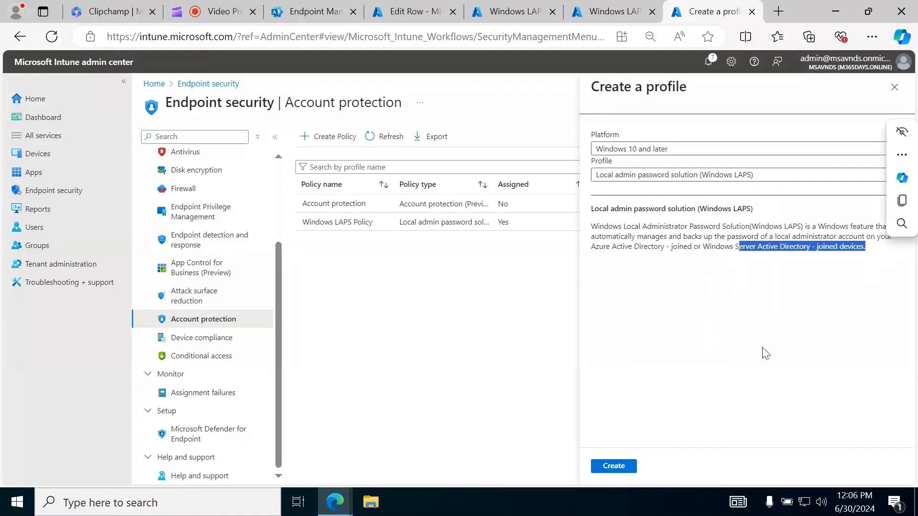
pyautogui.click(687, 344)
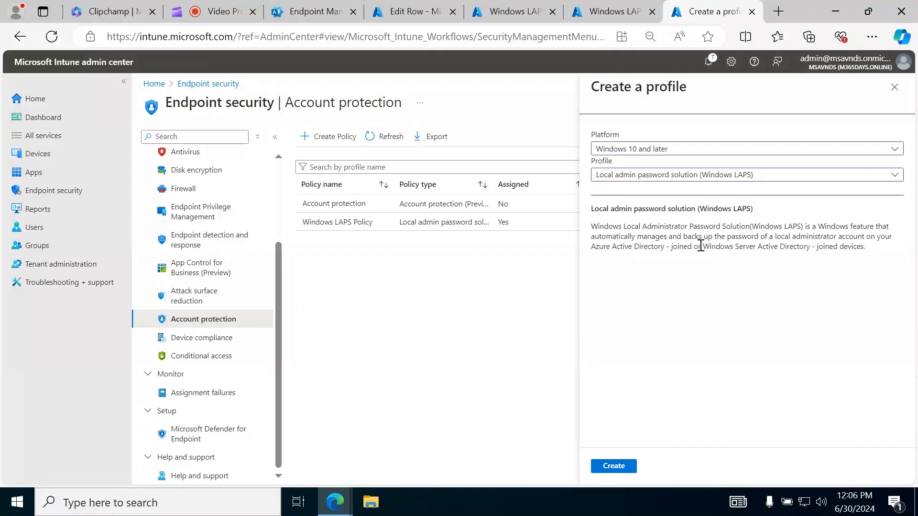
pyautogui.moveTo(707, 246); pyautogui.dragTo(866, 246)
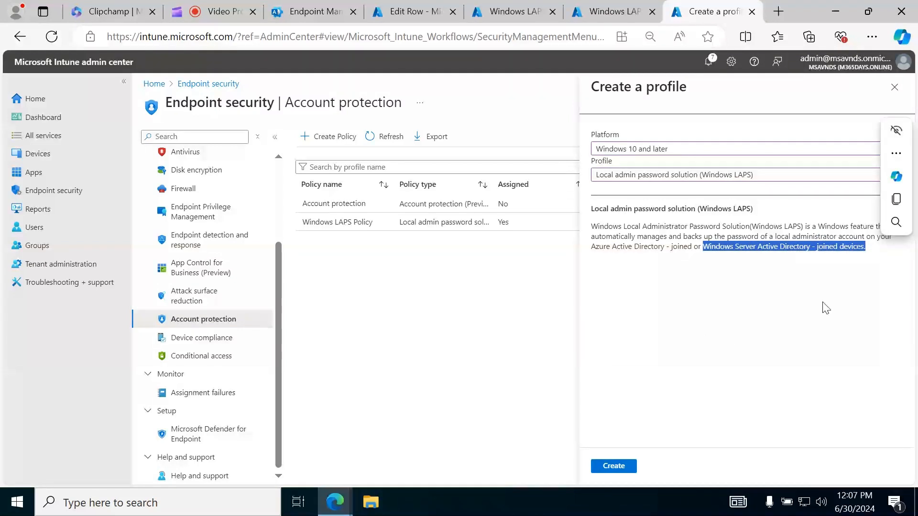
pyautogui.click(687, 340)
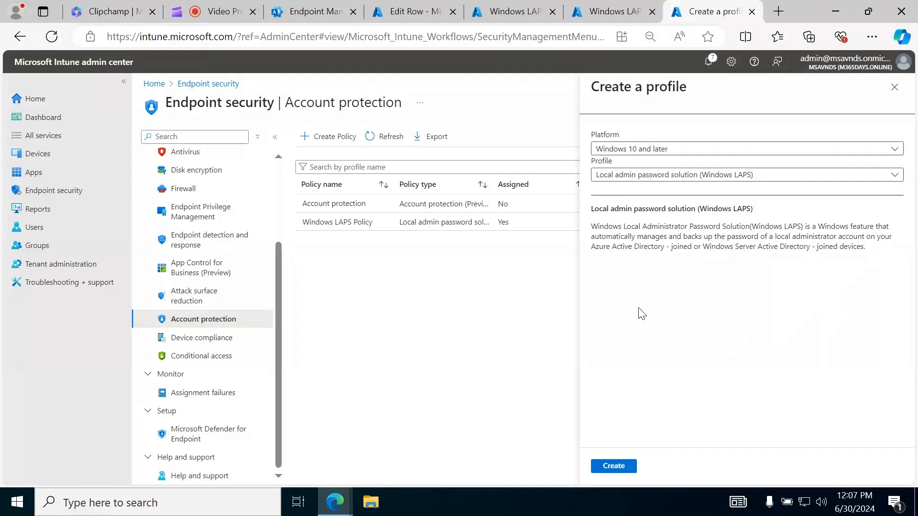
pyautogui.moveTo(592, 246); pyautogui.dragTo(702, 249)
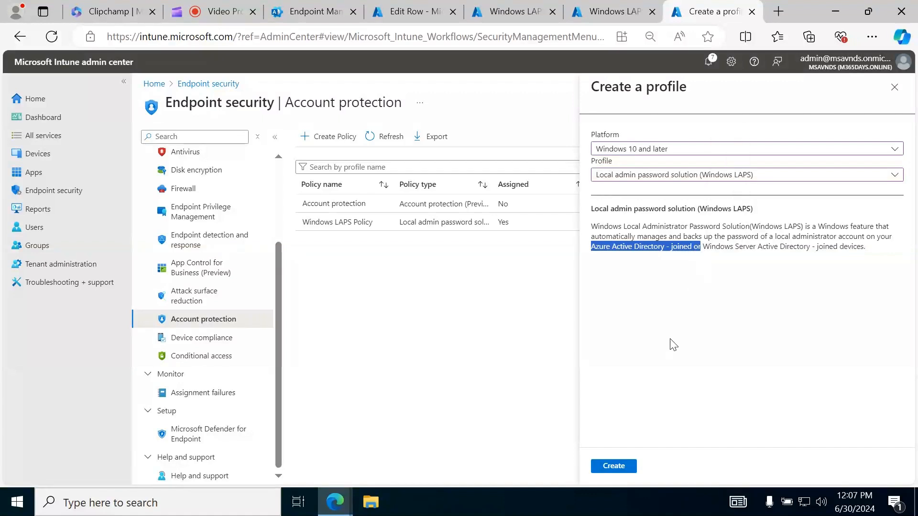
pyautogui.click(673, 344)
pyautogui.moveTo(703, 247); pyautogui.dragTo(870, 257)
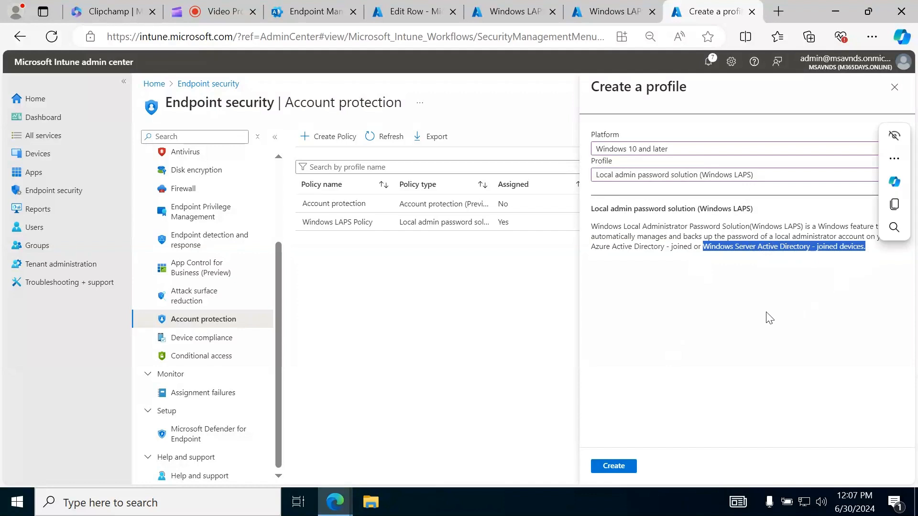
pyautogui.click(711, 247)
pyautogui.moveTo(699, 248); pyautogui.dragTo(835, 255)
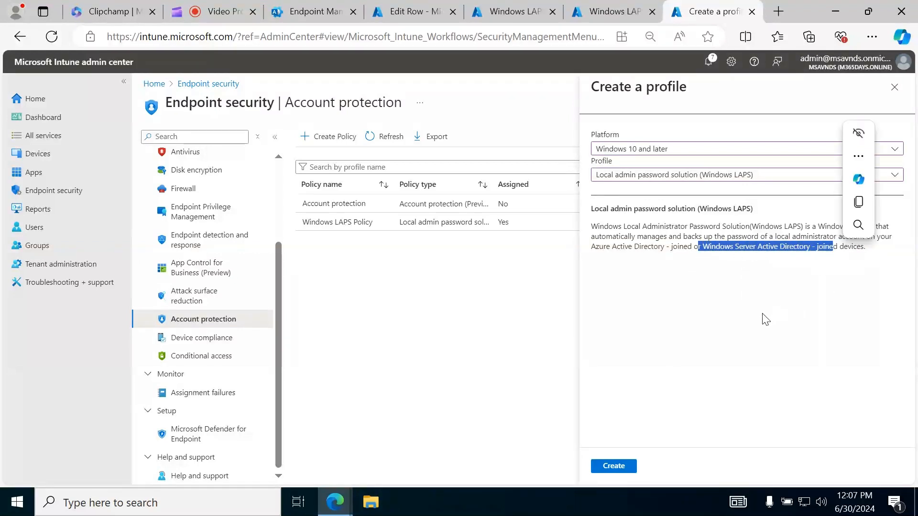
pyautogui.click(701, 337)
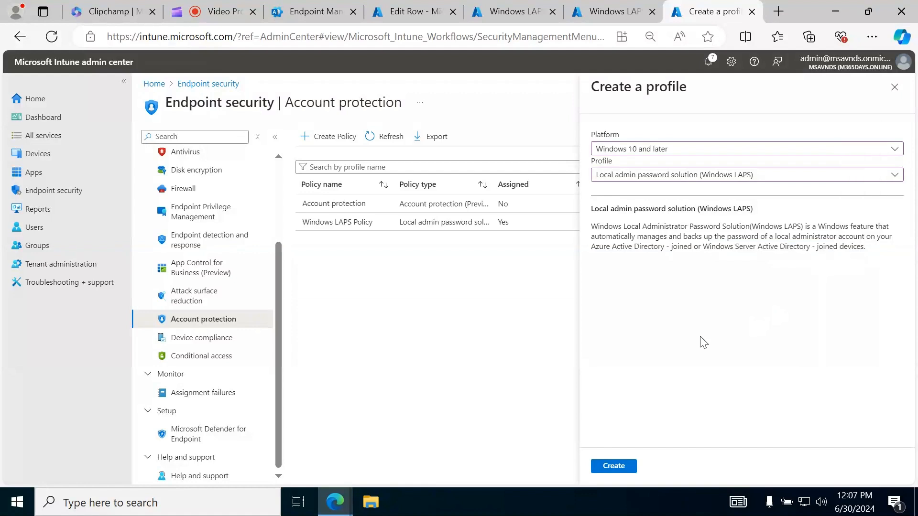
# Create the Windows LAPS profile and name it "LAPS via Endpoint Security"
pyautogui.click(614, 464)
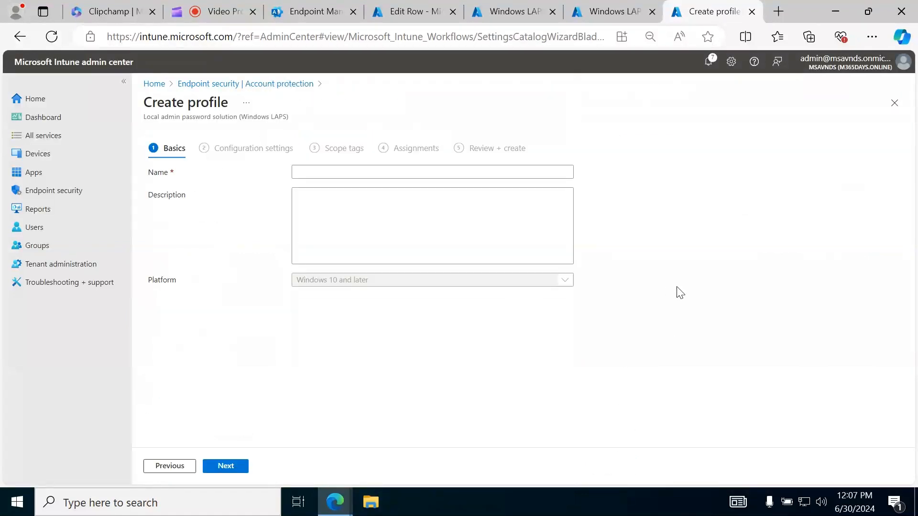
pyautogui.click(352, 173)
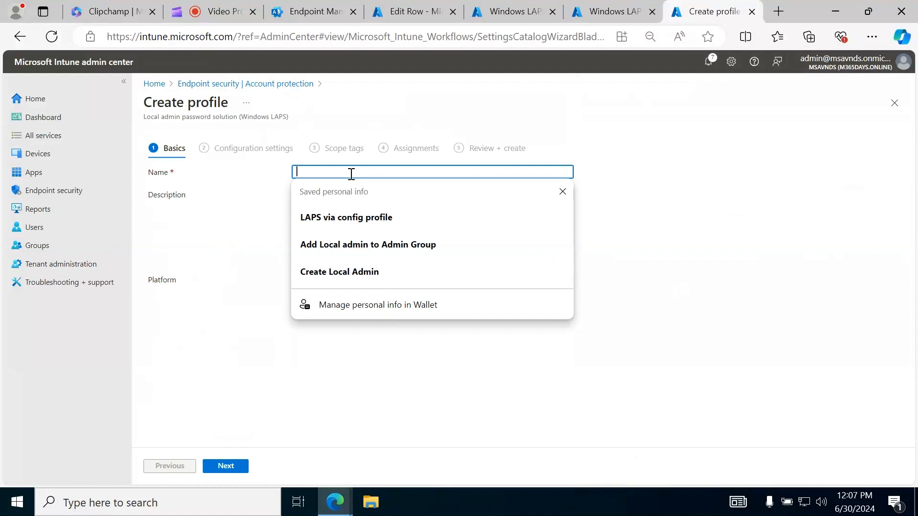
pyautogui.click(352, 218)
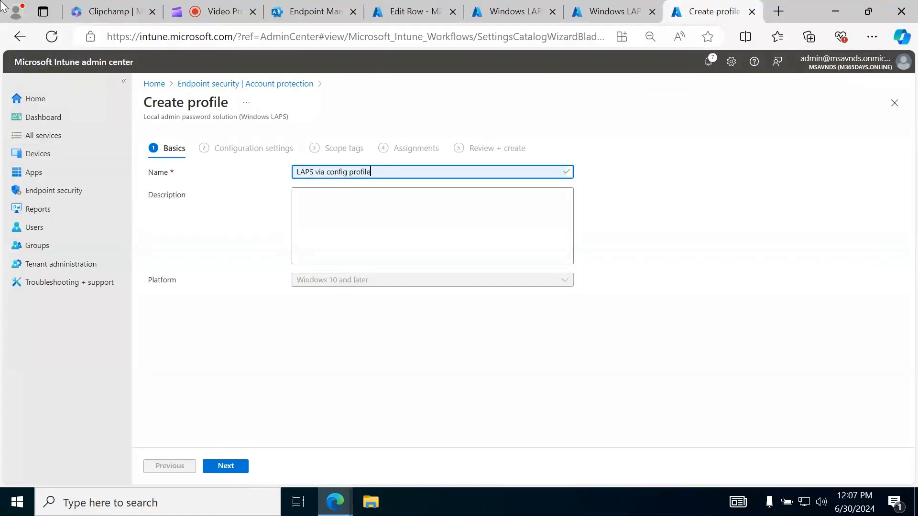
pyautogui.press('Right')
pyautogui.press('Right')
pyautogui.press('Right')
pyautogui.press('Right')
pyautogui.hotkey('shift', 'Left')
pyautogui.hotkey('shift', 'Left')
pyautogui.hotkey('shift', 'Left')
pyautogui.hotkey('shift', 'Left')
pyautogui.hotkey('shift', 'Left')
pyautogui.hotkey('shift', 'Left')
pyautogui.hotkey('shift', 'Left')
pyautogui.hotkey('shift', 'Left')
pyautogui.hotkey('shift', 'Left')
pyautogui.hotkey('shift', 'Left')
pyautogui.hotkey('shift', 'Left')
pyautogui.hotkey('shift', 'Left')
pyautogui.hotkey('shift', 'Left')
pyautogui.hotkey('shift', 'Left')
pyautogui.write('Endp')
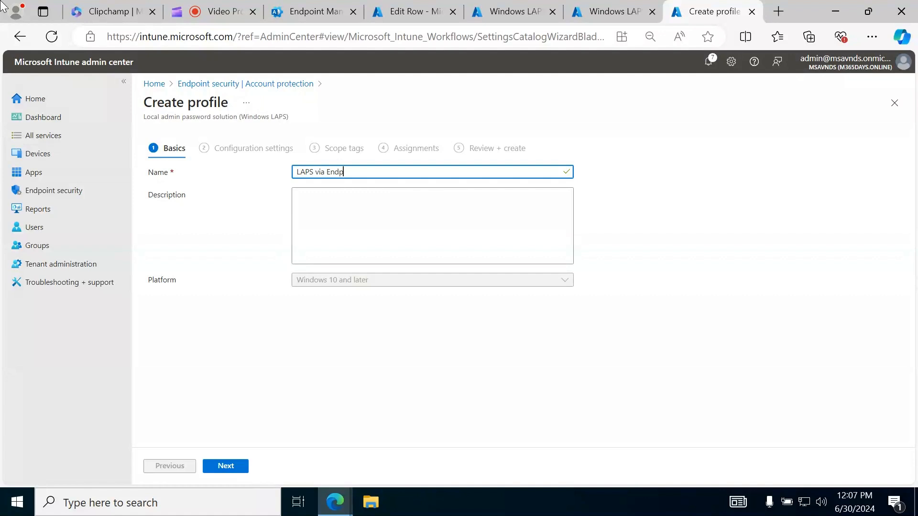
pyautogui.write('oint Security')
# Copy the profile name "LAPS via Endpoint Security" into the description
pyautogui.hotkey('ctrl', 'a')
pyautogui.hotkey('ctrl', 'c')
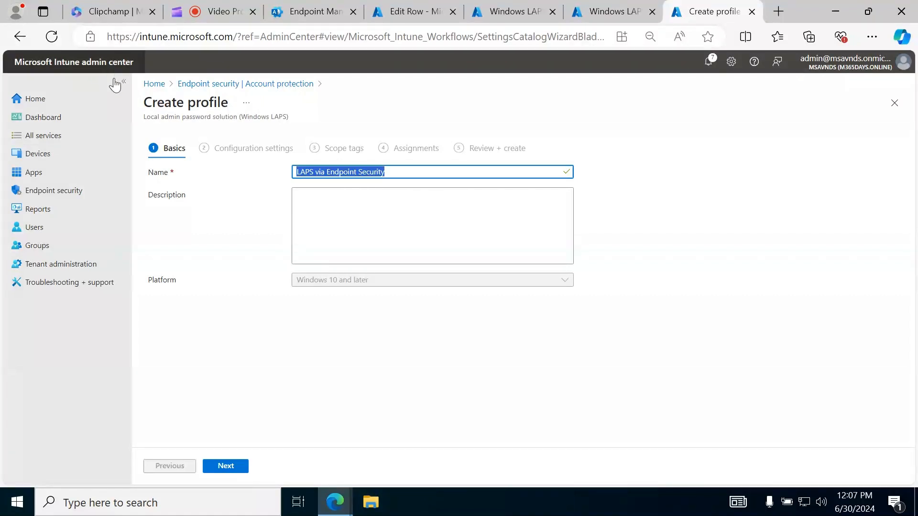
pyautogui.click(326, 244)
pyautogui.hotkey('ctrl', 'v')
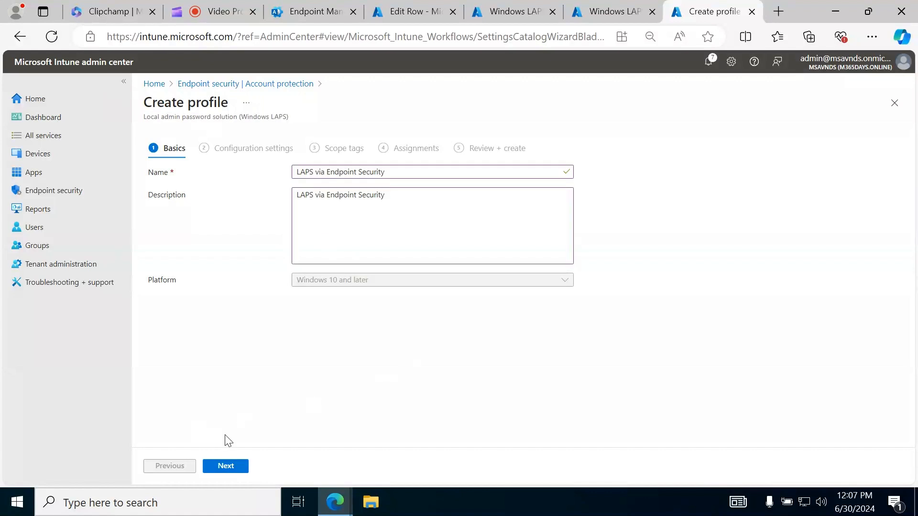
# Continue to the configuration settings and set the LAPS Backup Directory to "Backup the password to Azure AD only"
pyautogui.click(226, 466)
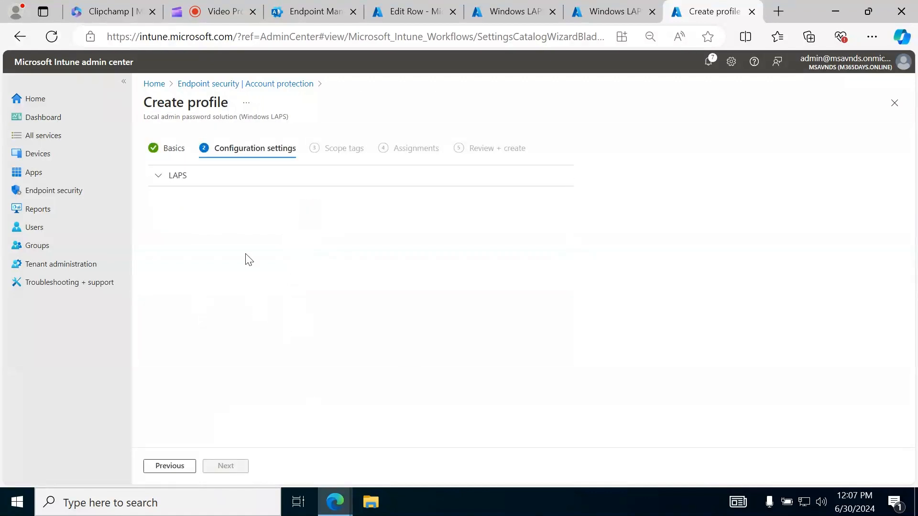
pyautogui.click(191, 181)
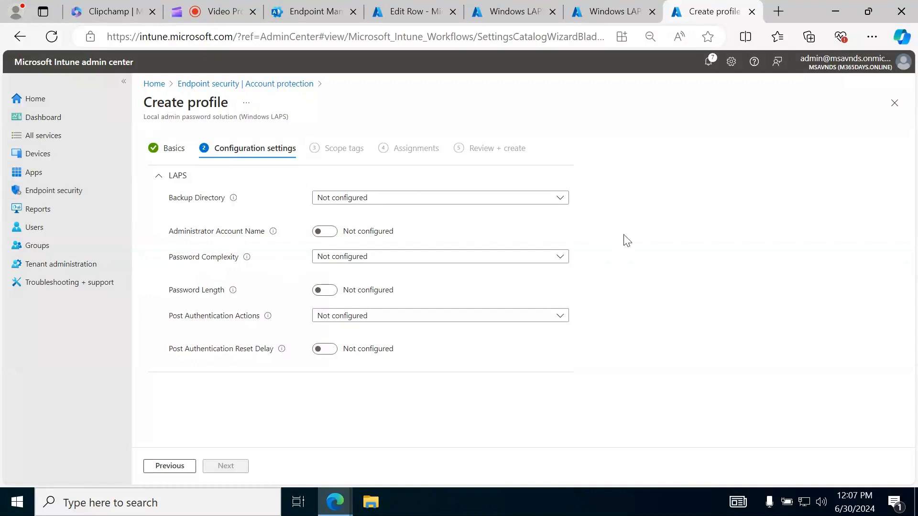
pyautogui.click(478, 198)
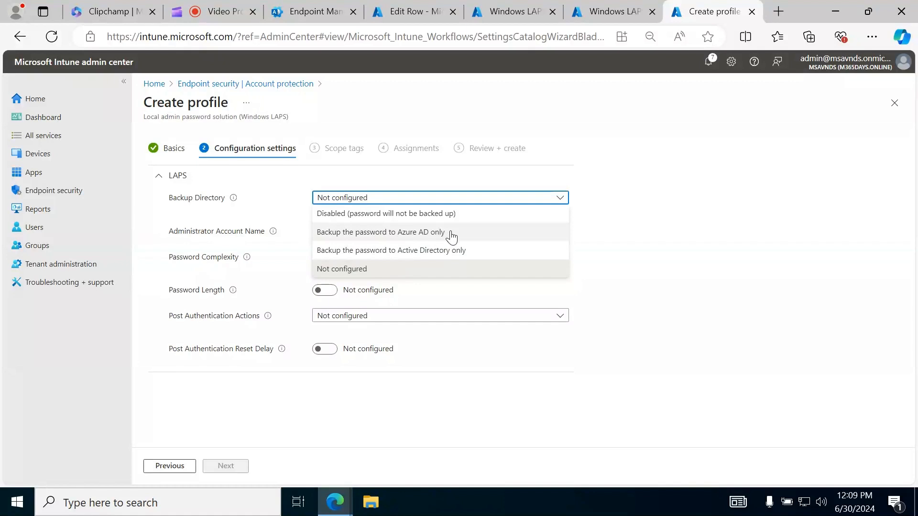
pyautogui.click(423, 233)
pyautogui.moveTo(241, 238)
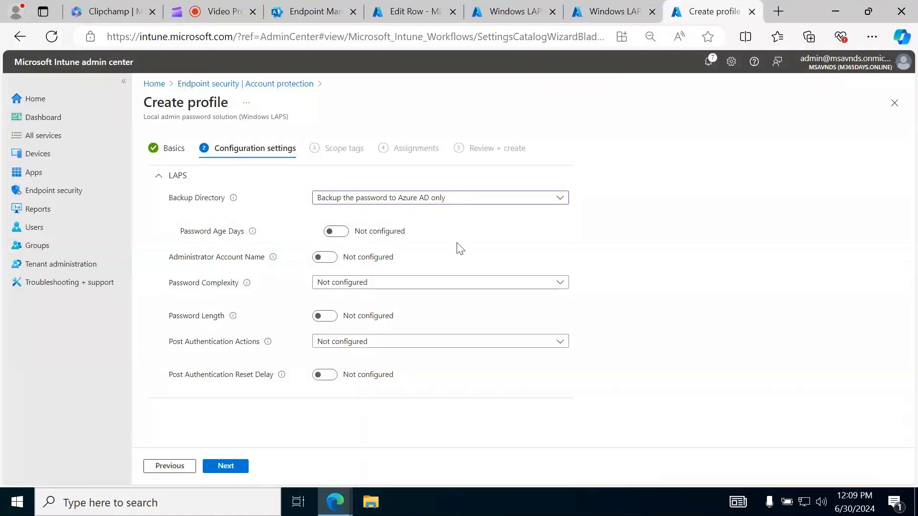
# Enable the Password Age Days setting and set it to 10
pyautogui.click(338, 233)
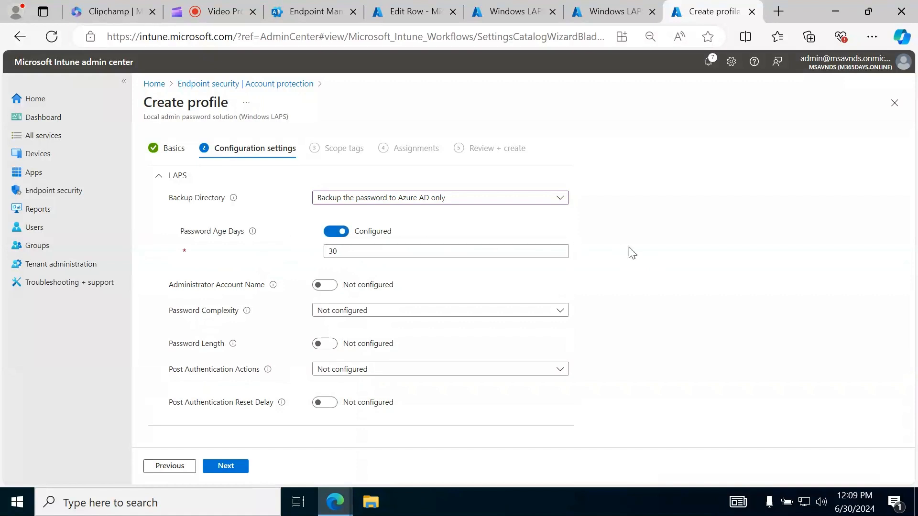
pyautogui.doubleClick(373, 251)
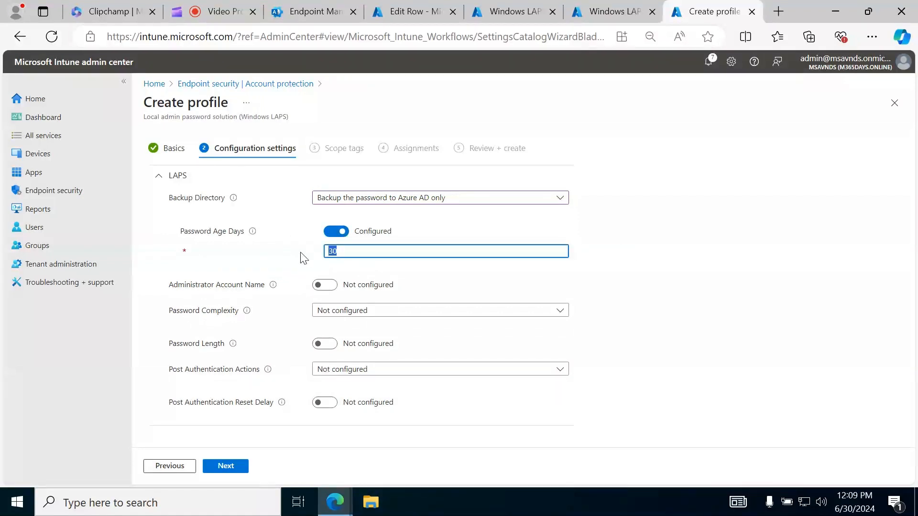
pyautogui.click(719, 303)
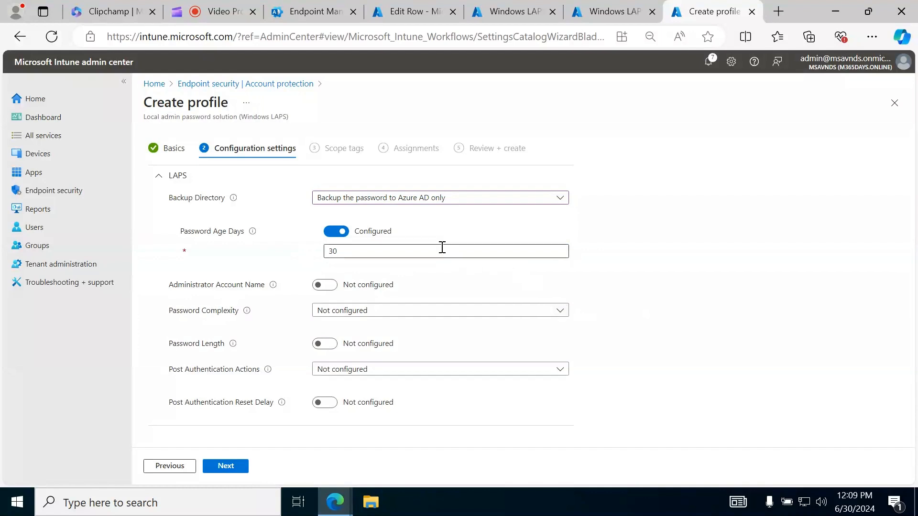
pyautogui.doubleClick(331, 251)
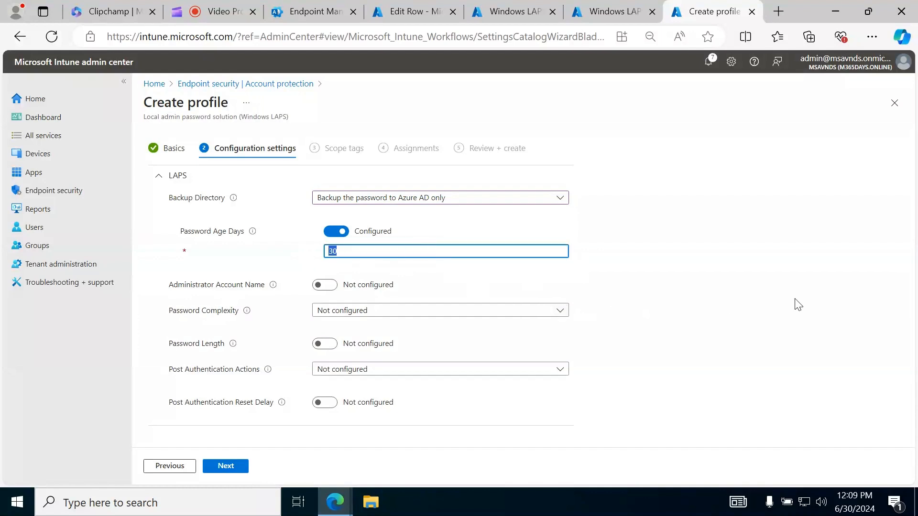
pyautogui.write('10')
pyautogui.click(626, 293)
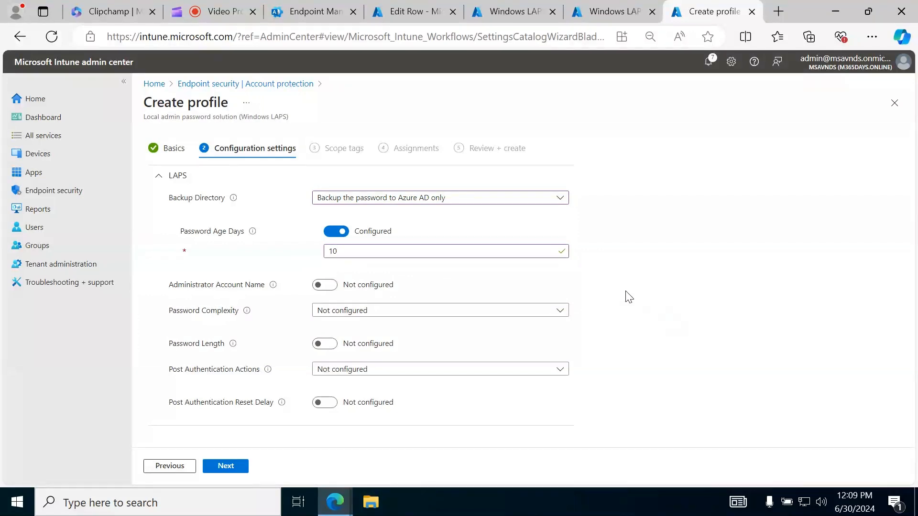
pyautogui.click(470, 255)
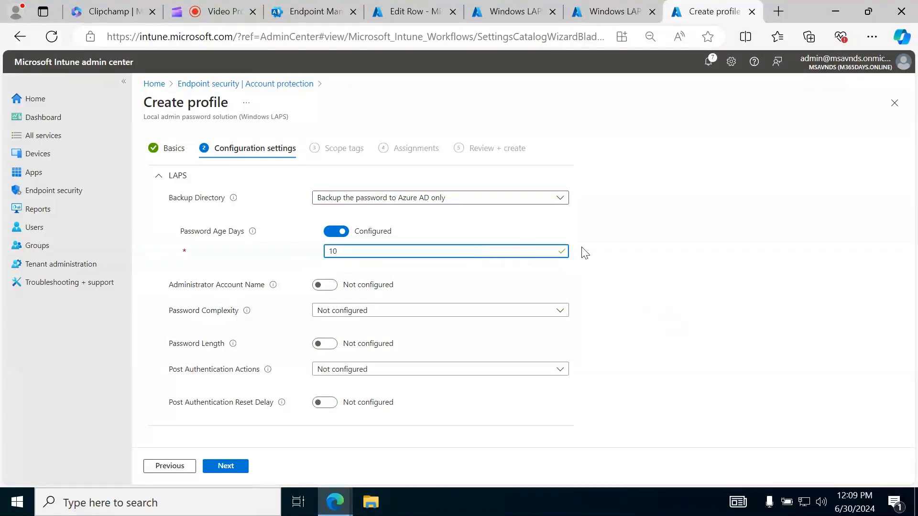
pyautogui.click(701, 281)
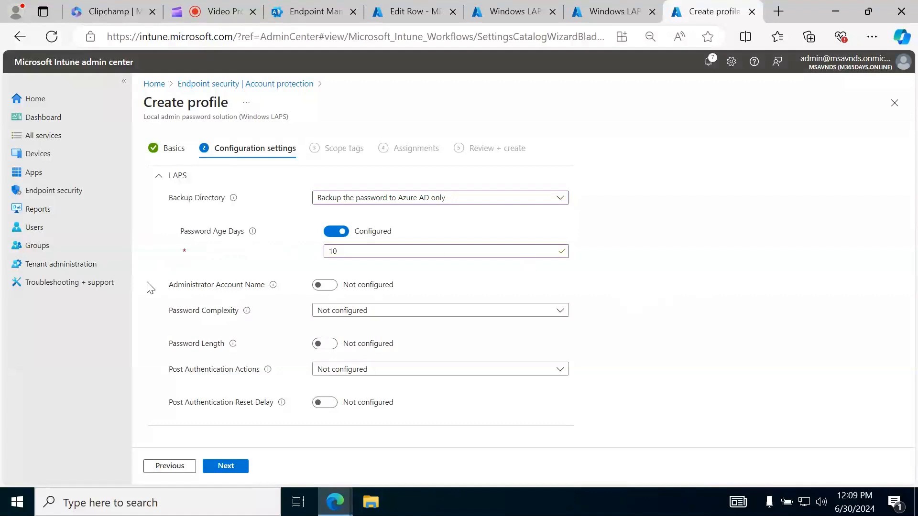
# Enable the Administrator Account Name setting and enter XYZAdmin1 as the managed account
pyautogui.moveTo(169, 286); pyautogui.dragTo(233, 288)
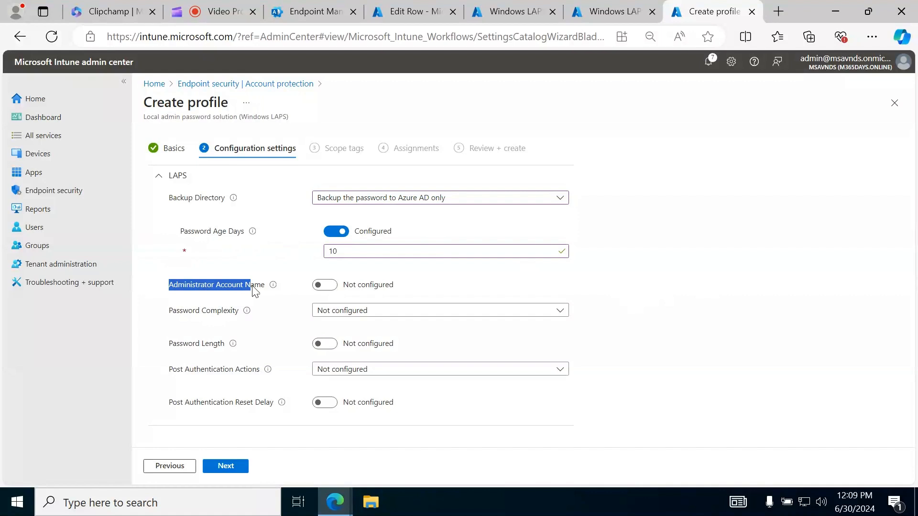
pyautogui.click(205, 292)
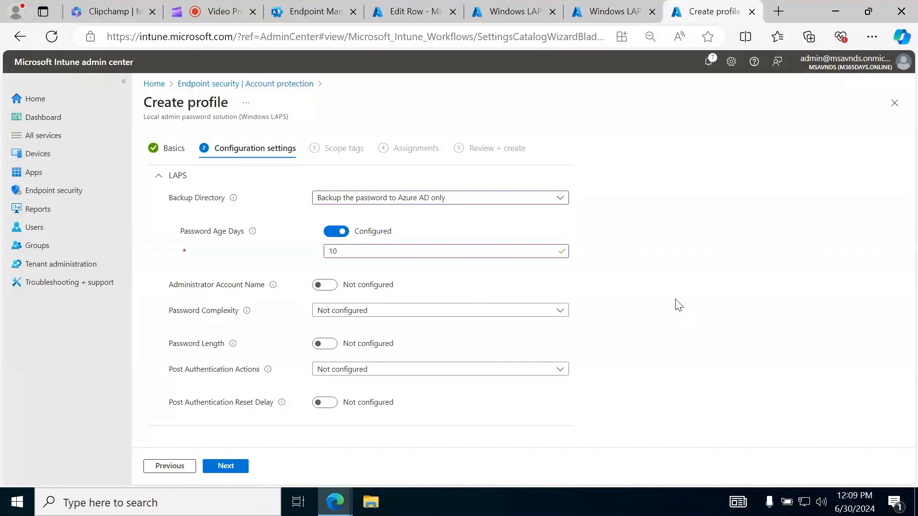
pyautogui.click(329, 288)
pyautogui.click(470, 304)
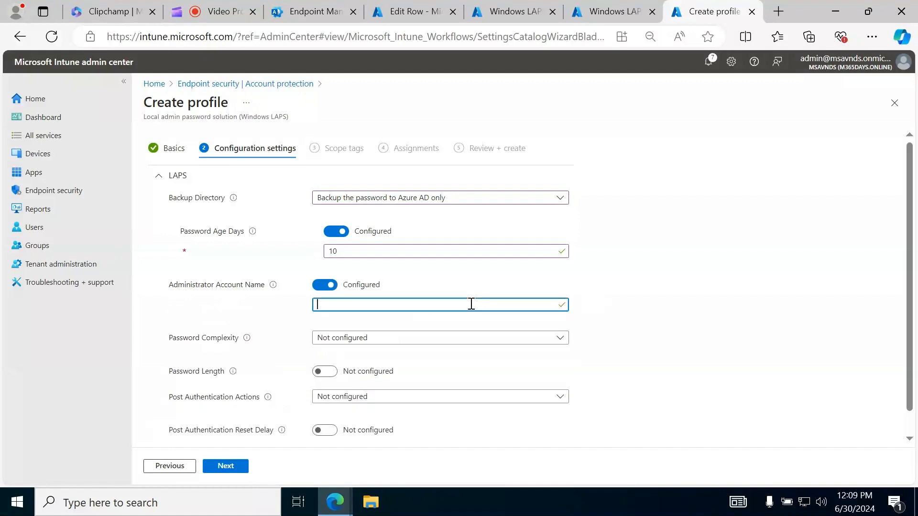
pyautogui.hotkey('ctrl', 'v')
pyautogui.hotkey('ctrl', 'a')
pyautogui.press('BackSpace')
pyautogui.write('XYZAdmin1')
pyautogui.click(677, 281)
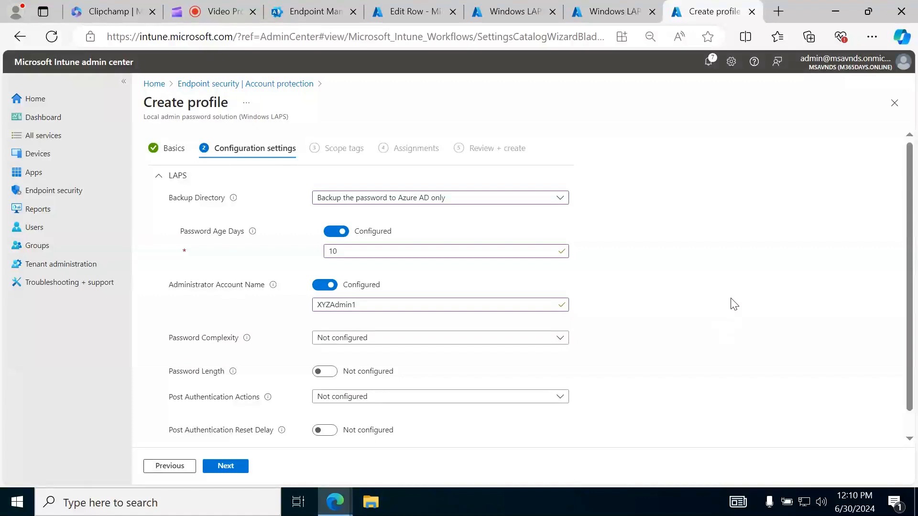
pyautogui.moveTo(361, 304); pyautogui.dragTo(310, 308)
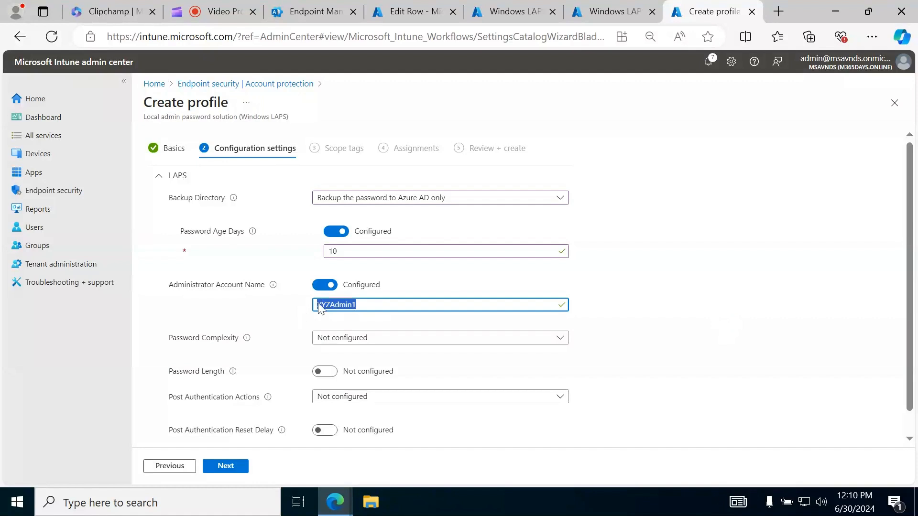
pyautogui.click(644, 327)
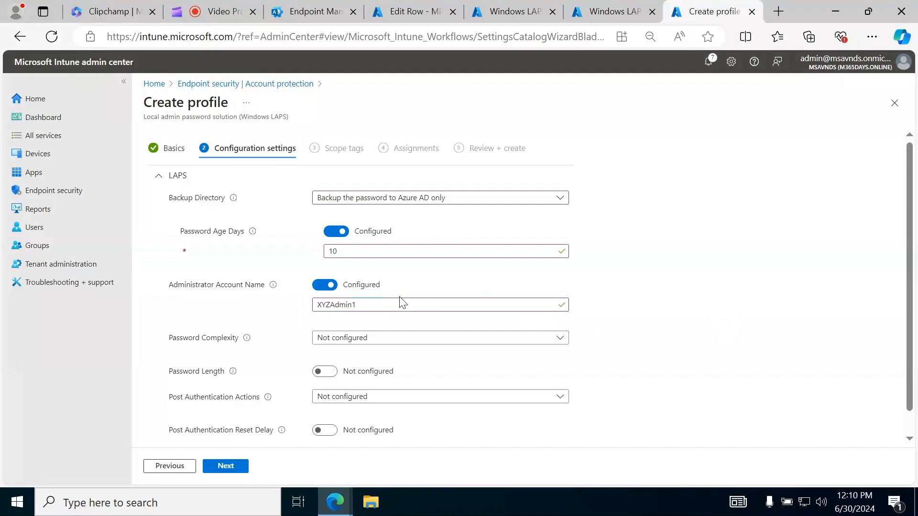
pyautogui.moveTo(399, 308); pyautogui.dragTo(254, 316)
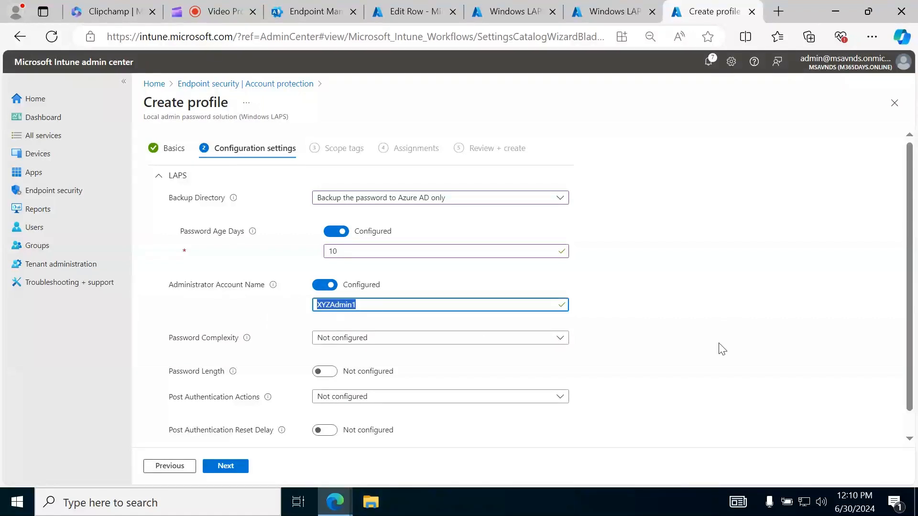
pyautogui.click(746, 335)
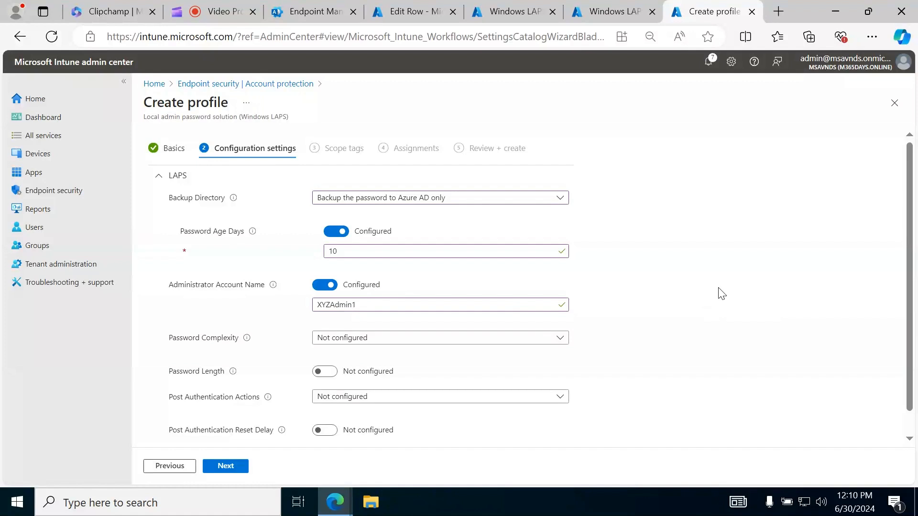
# Set Password Complexity to "Large letters + small letters + numbers + special characters (improved readability)"
pyautogui.scroll(-1, 720, 293)
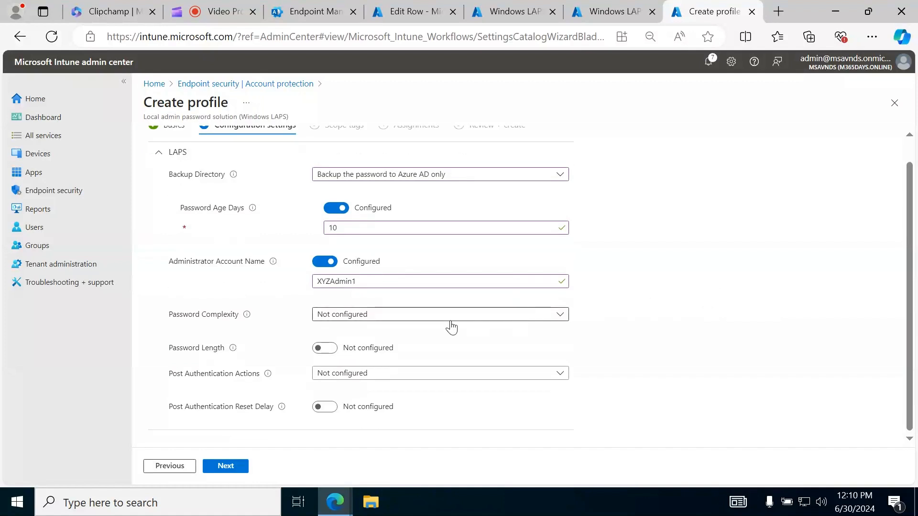
pyautogui.click(412, 318)
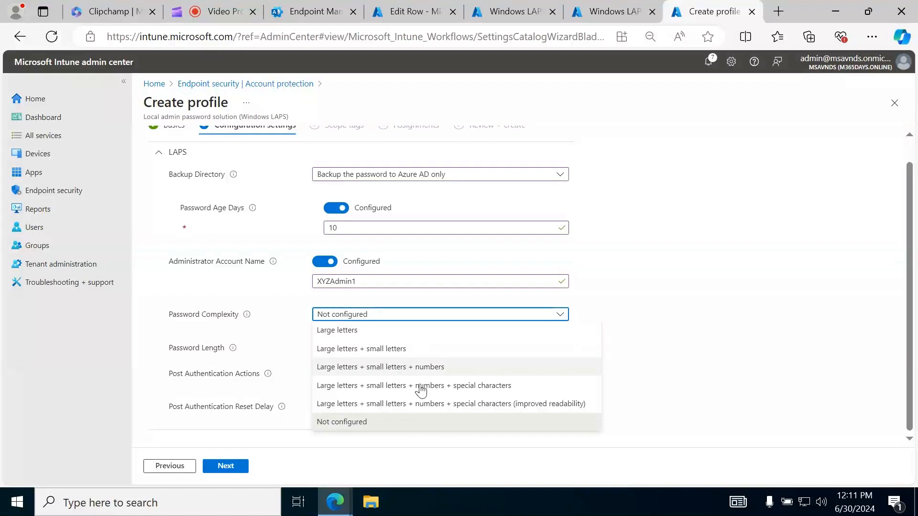
pyautogui.click(416, 404)
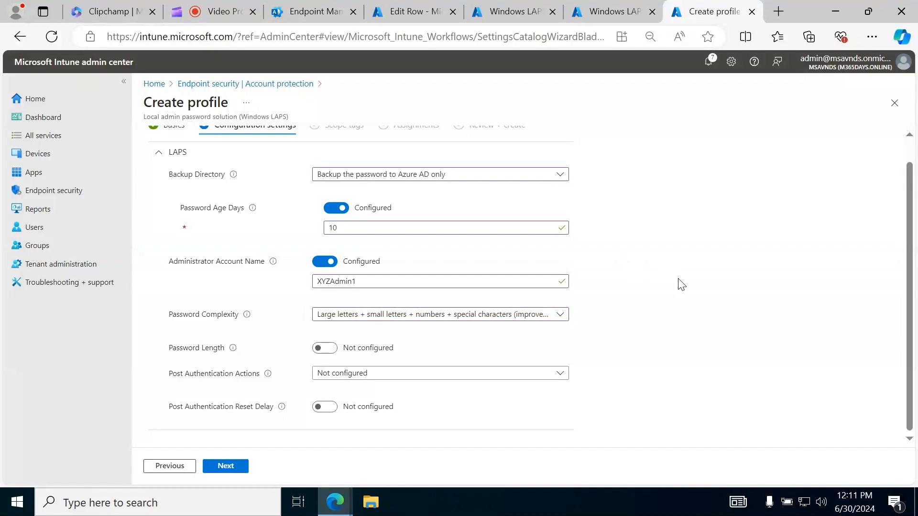
# Enable the Password Length setting and set it to 12
pyautogui.scroll(1, 681, 284)
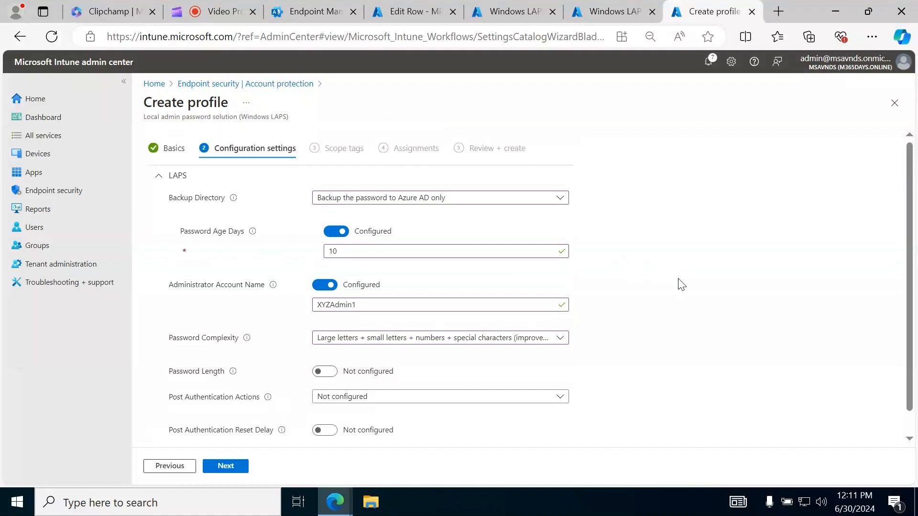
pyautogui.scroll(-1, 681, 285)
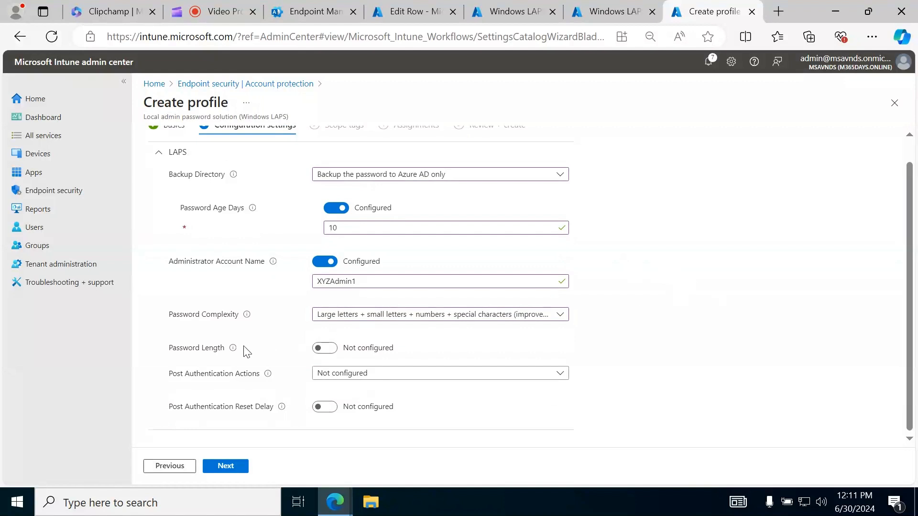
pyautogui.click(329, 349)
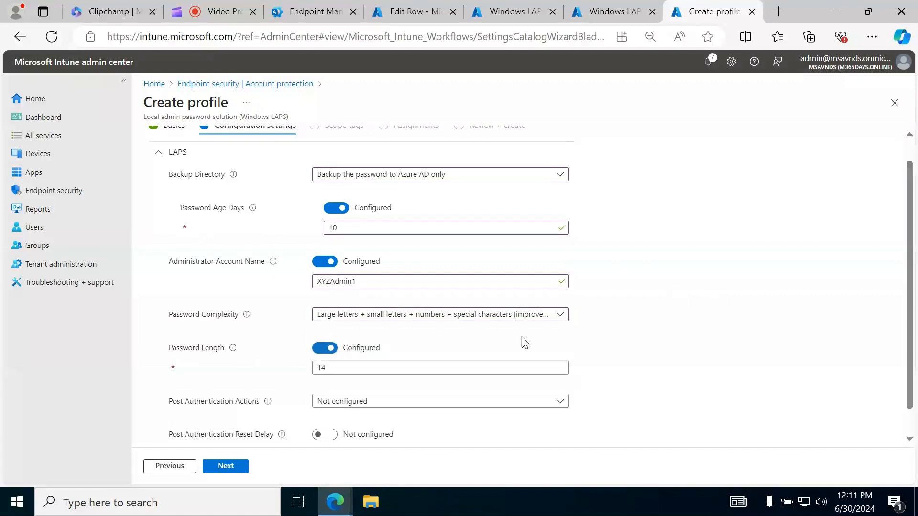
pyautogui.doubleClick(319, 369)
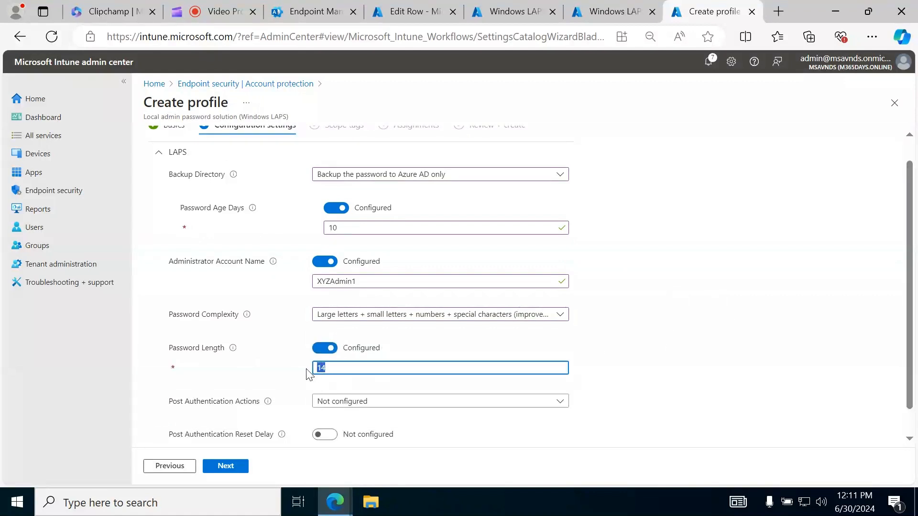
pyautogui.click(262, 375)
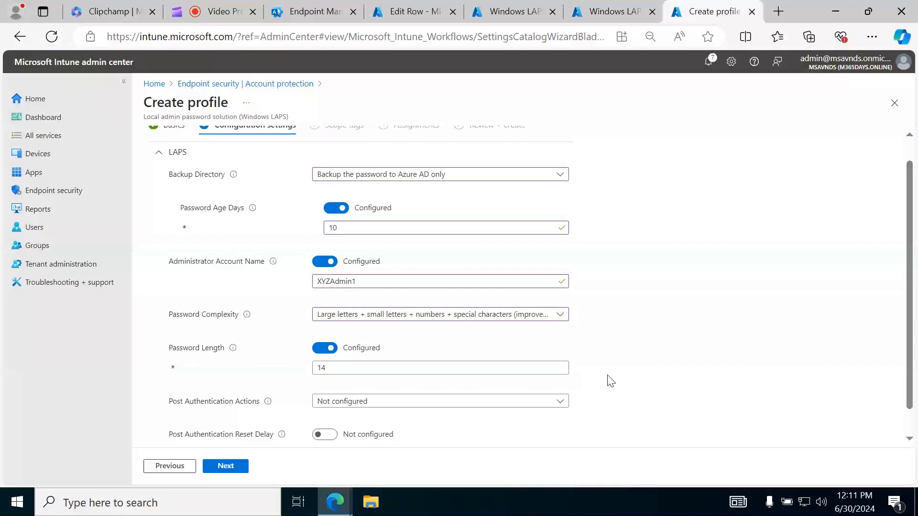
pyautogui.scroll(-1, 700, 364)
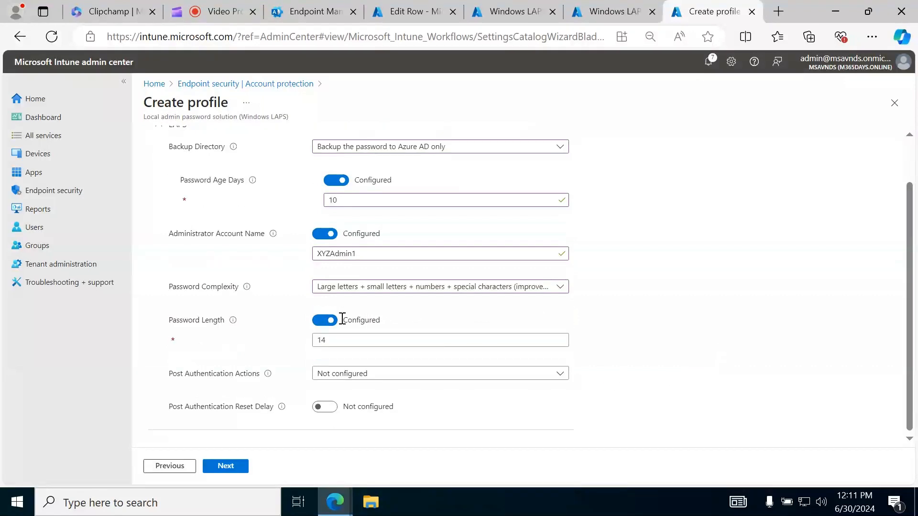
pyautogui.moveTo(344, 344); pyautogui.dragTo(307, 352)
pyautogui.write('12')
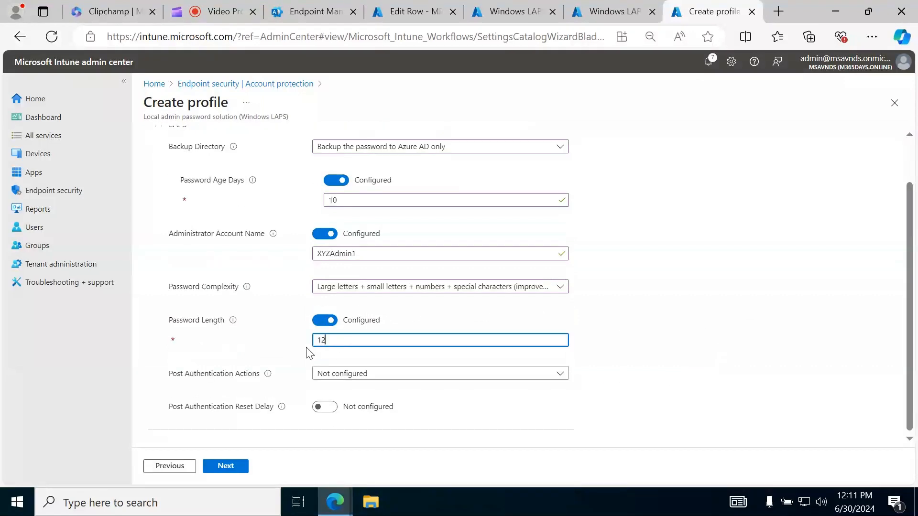
pyautogui.click(632, 351)
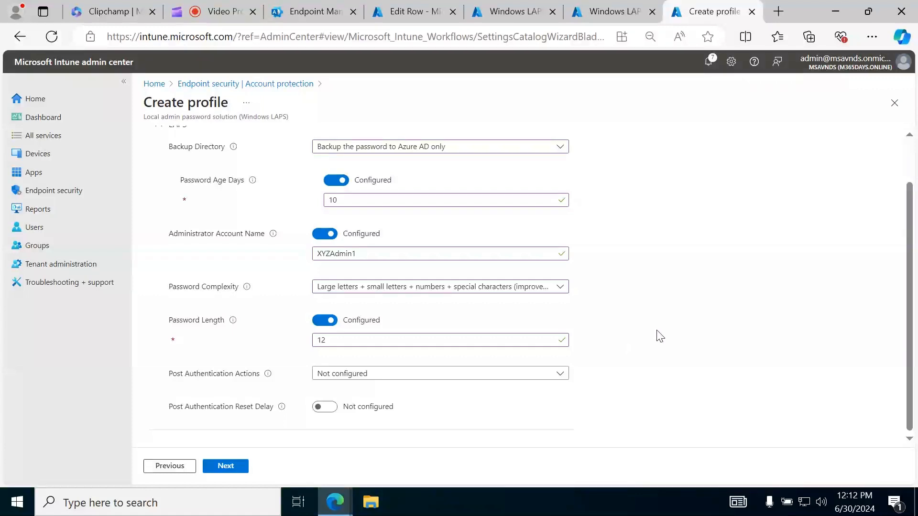
pyautogui.click(387, 378)
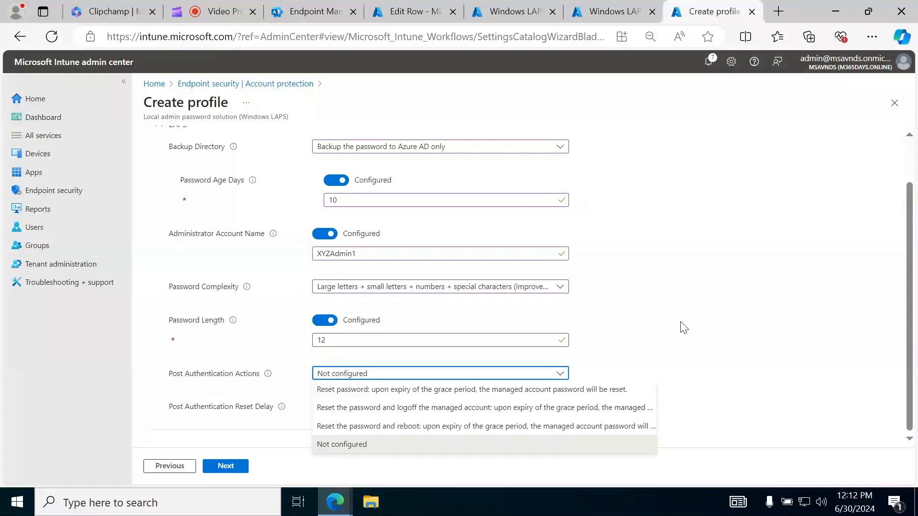
pyautogui.click(713, 313)
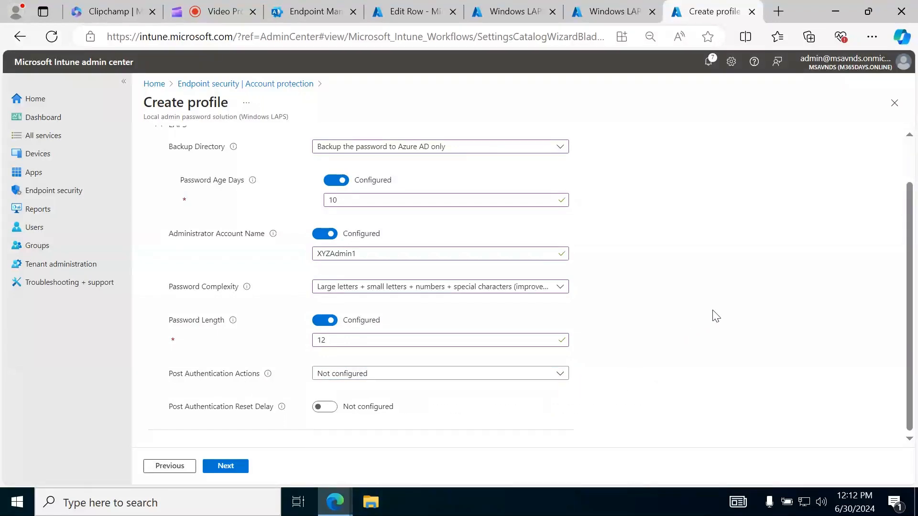
pyautogui.click(535, 379)
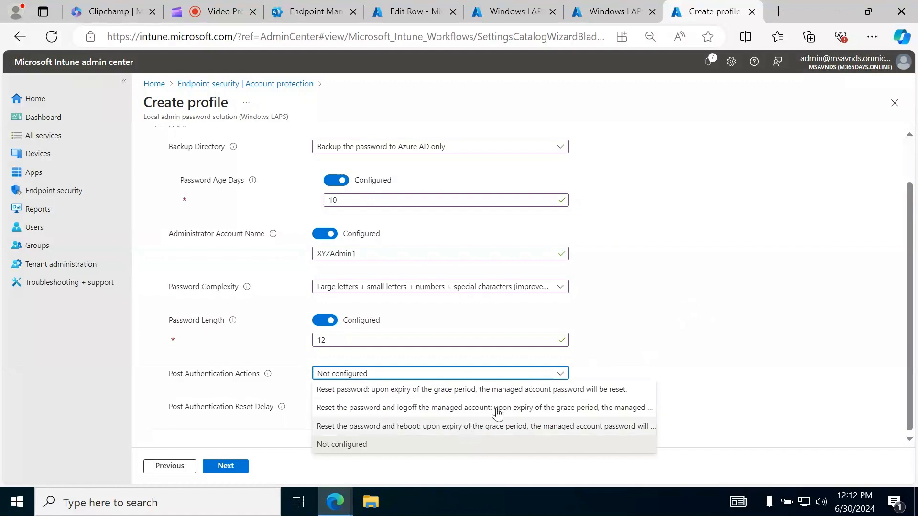
pyautogui.click(700, 274)
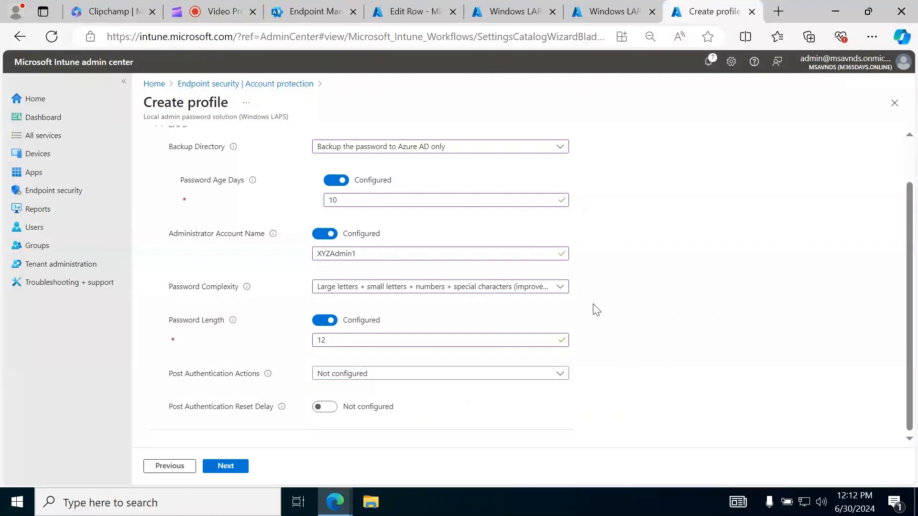
pyautogui.click(465, 378)
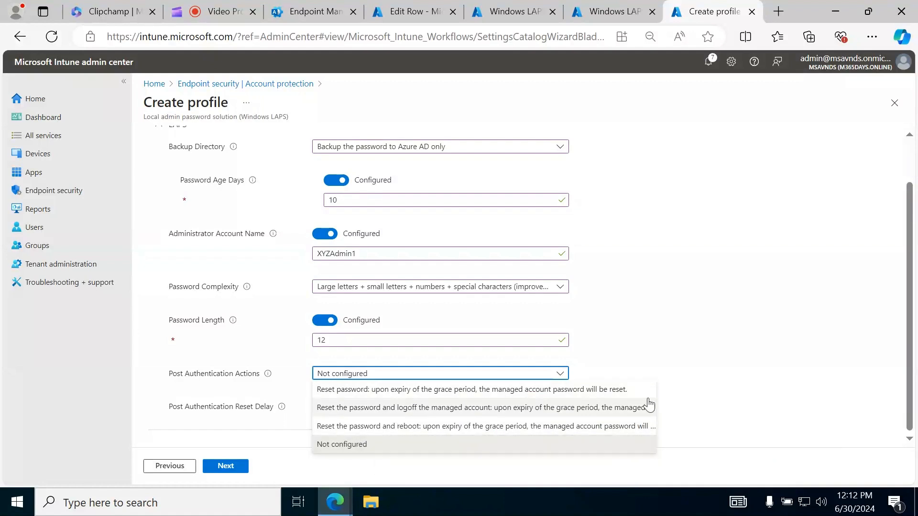
pyautogui.click(706, 309)
pyautogui.click(214, 15)
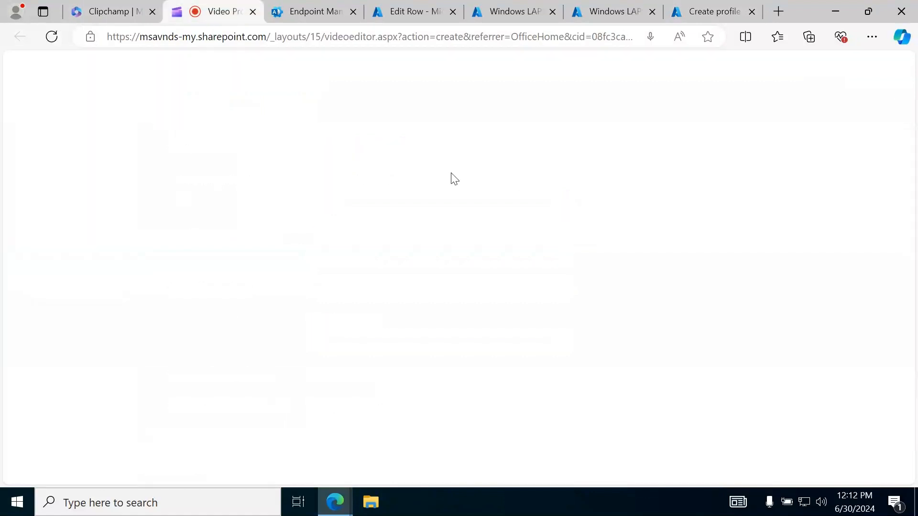
pyautogui.click(739, 11)
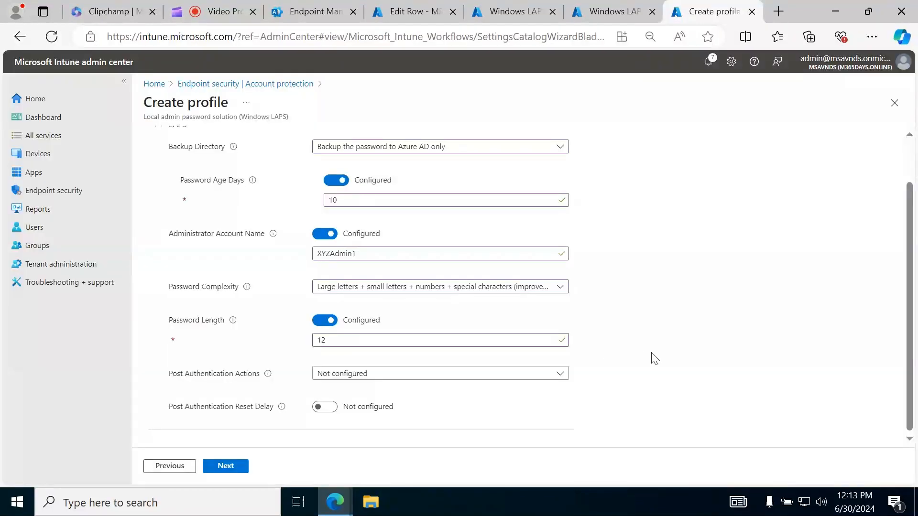
# Set Post Authentication Actions to reset the managed account password upon expiry of the grace period, and enable Post Authentication Reset Delay with the value 14
pyautogui.click(458, 377)
pyautogui.click(423, 396)
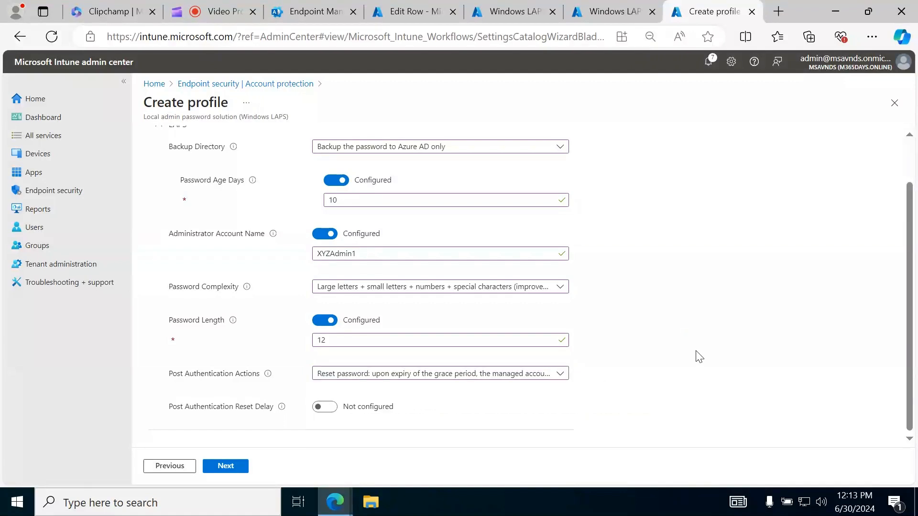
pyautogui.moveTo(278, 407)
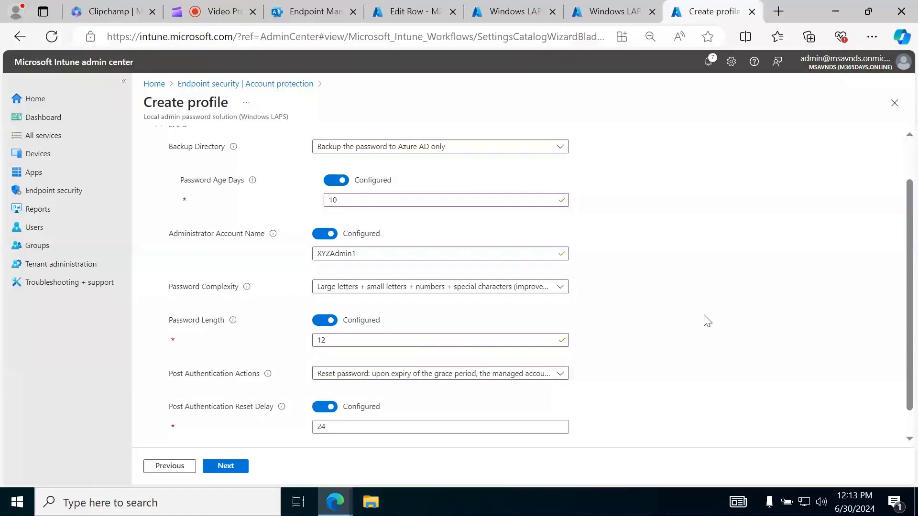
pyautogui.scroll(-1, 708, 320)
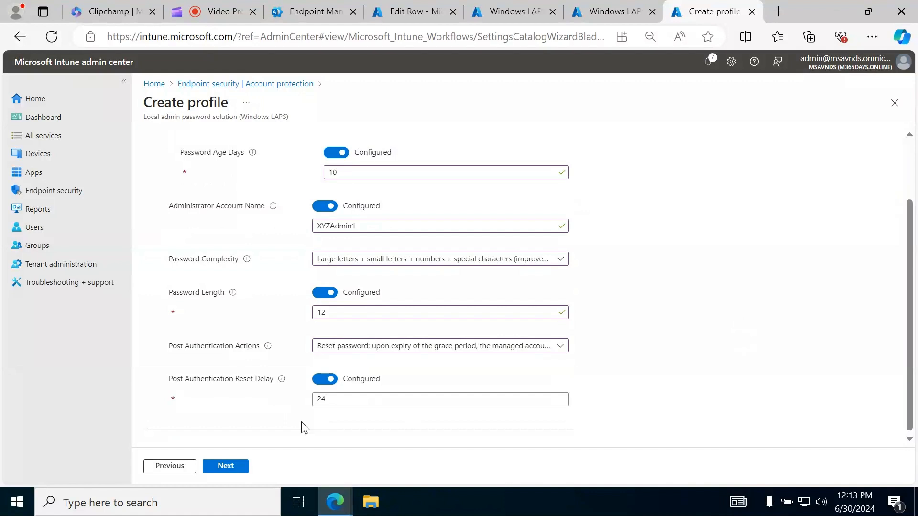
pyautogui.click(343, 399)
pyautogui.moveTo(334, 402); pyautogui.dragTo(262, 409)
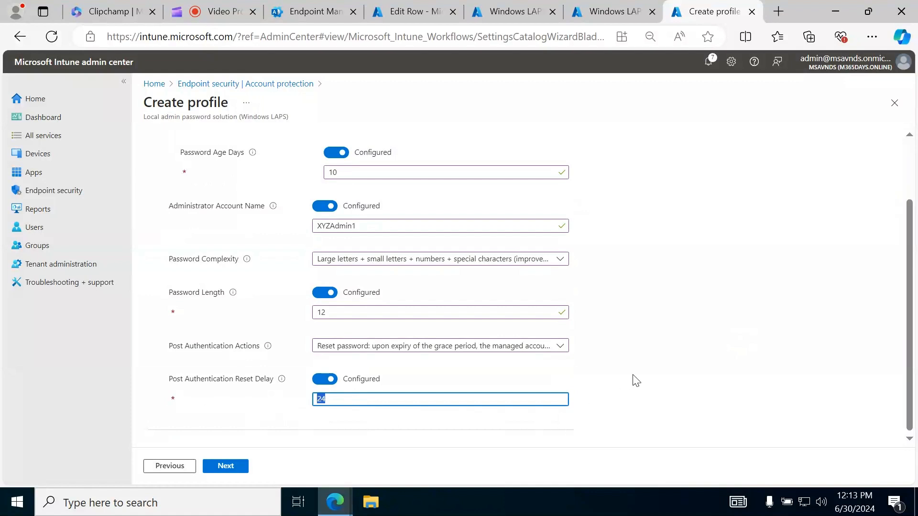
pyautogui.click(683, 368)
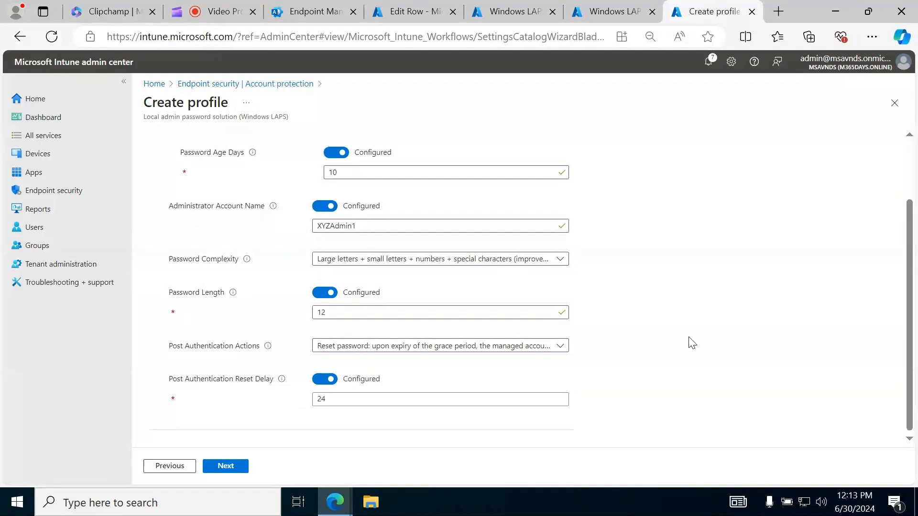
pyautogui.moveTo(328, 402); pyautogui.dragTo(299, 409)
pyautogui.write('14')
pyautogui.click(596, 371)
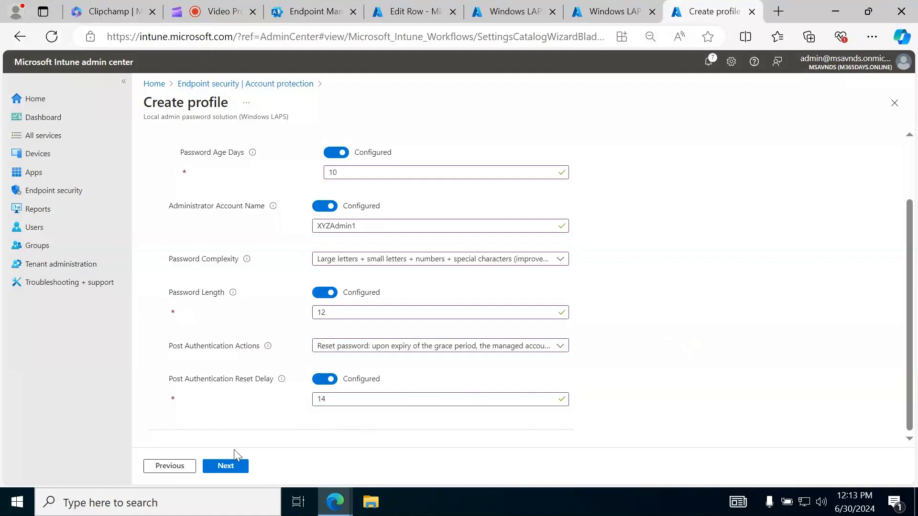
# Accept the LAPS configuration settings, keep the Default scope tag, and assign the profile to all devices
pyautogui.scroll(3, 655, 308)
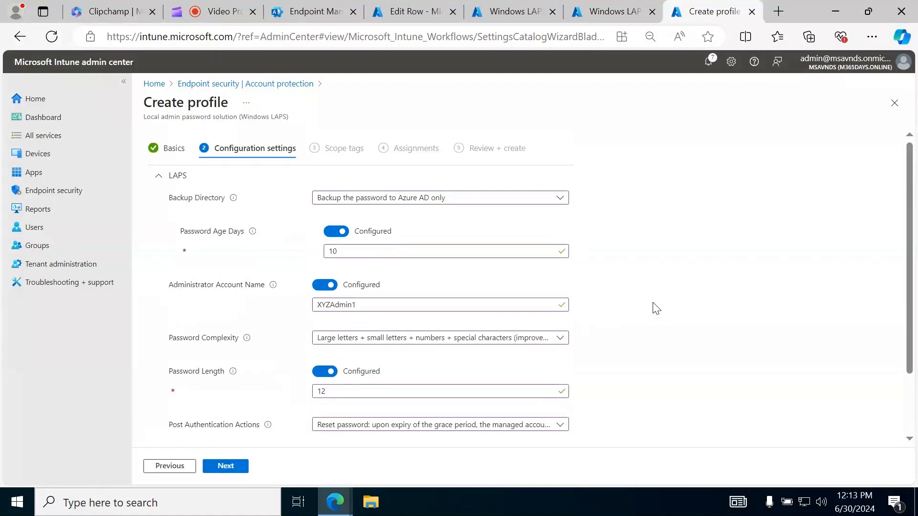
pyautogui.scroll(-1, 656, 309)
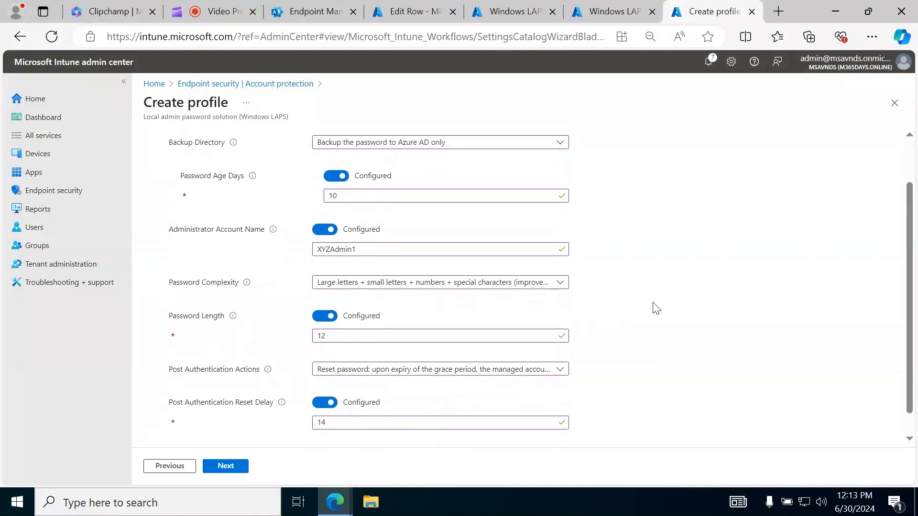
pyautogui.click(234, 473)
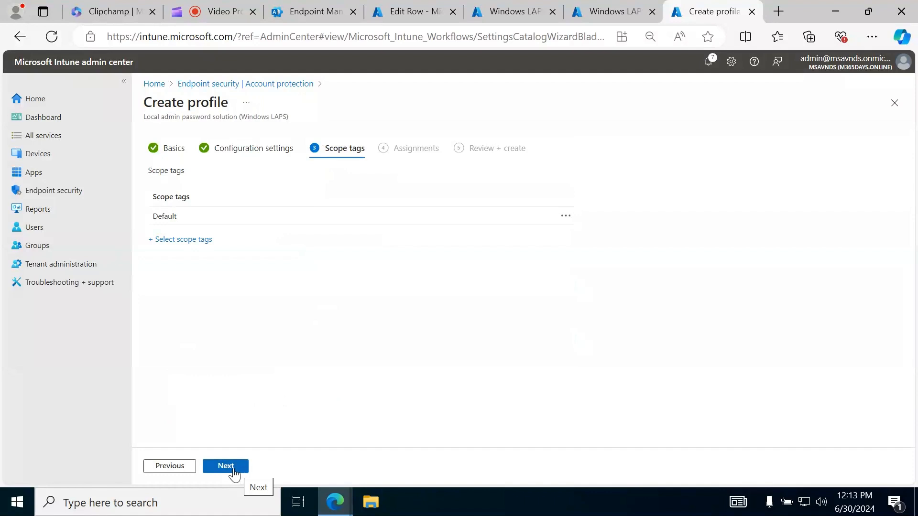
pyautogui.click(232, 472)
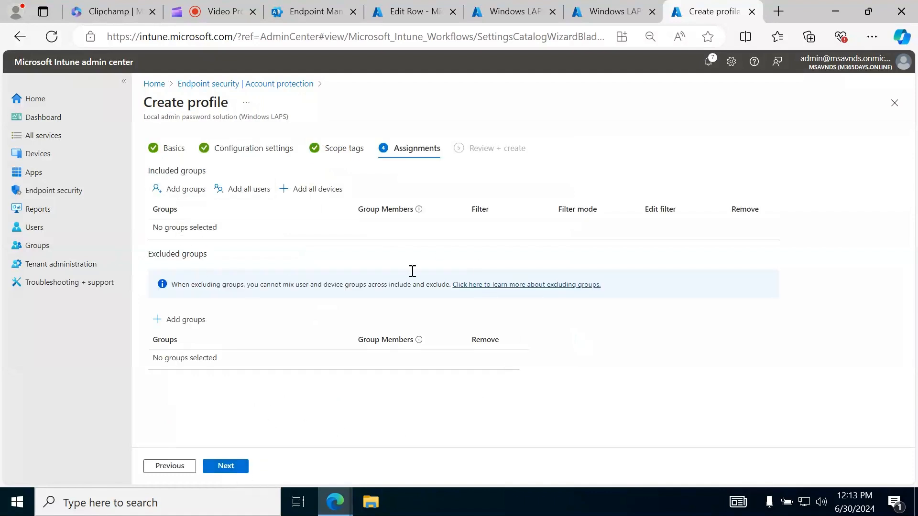
pyautogui.click(307, 191)
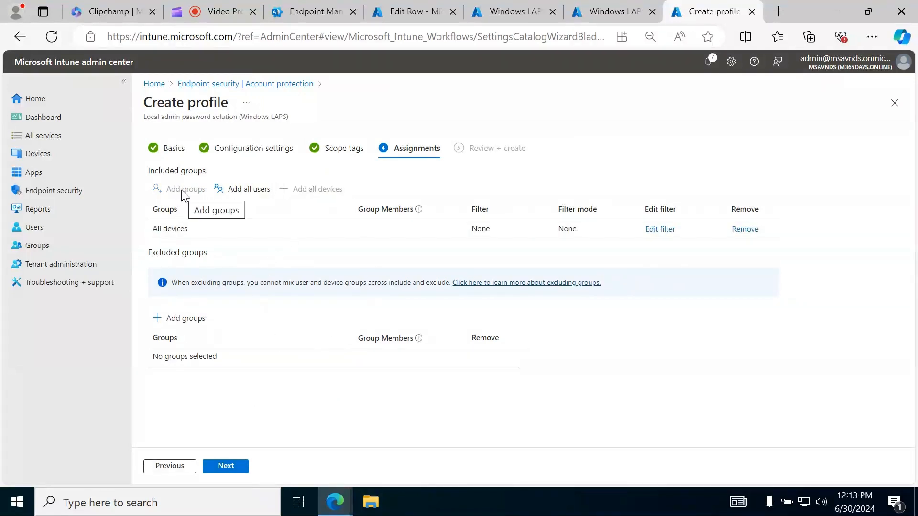
pyautogui.click(225, 466)
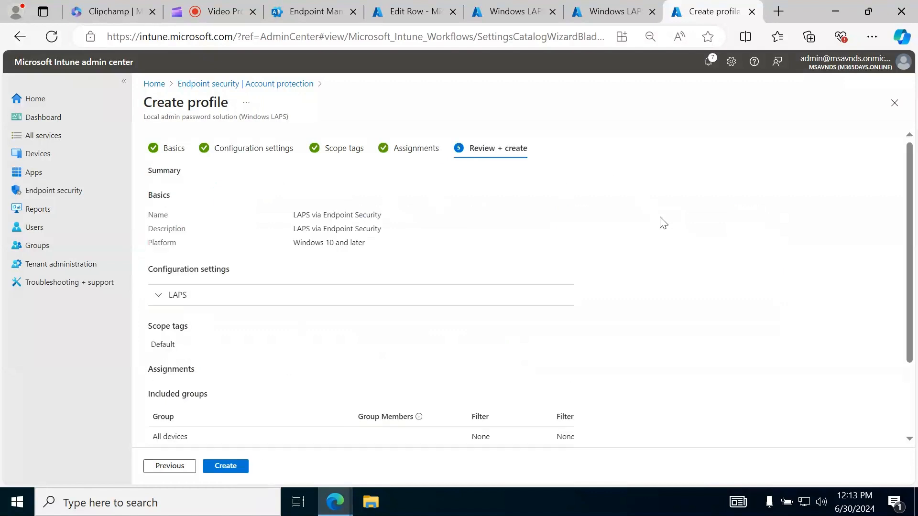
# Review the profile summary and create the LAPS via Endpoint Security policy
pyautogui.scroll(-2, 741, 245)
pyautogui.scroll(2, 739, 240)
pyautogui.scroll(-2, 739, 241)
pyautogui.click(232, 462)
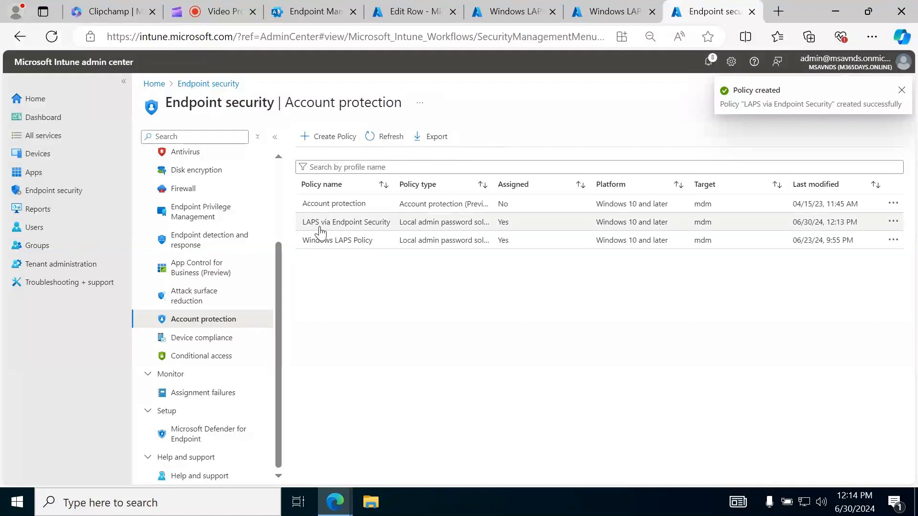
# Open the LAPS via Endpoint Security policy and examine its check-in status, assignments, scope tags and configuration properties
pyautogui.click(336, 223)
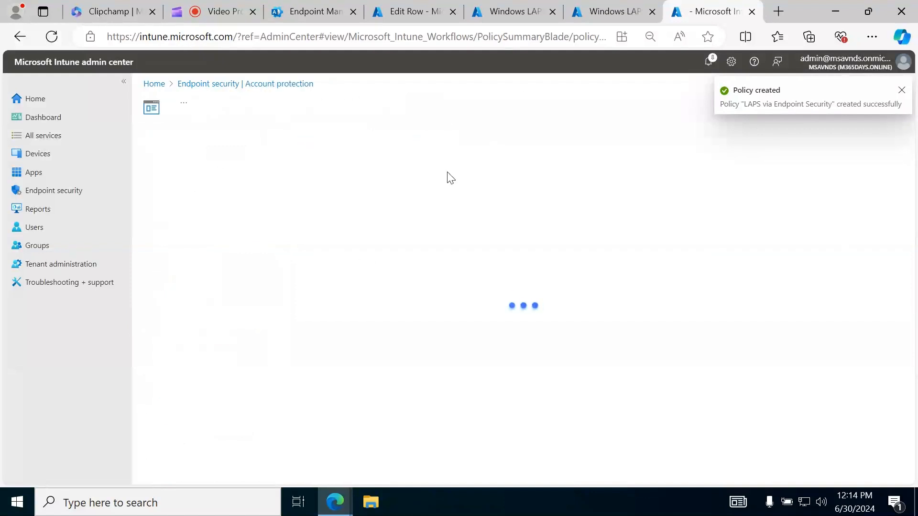
pyautogui.click(218, 11)
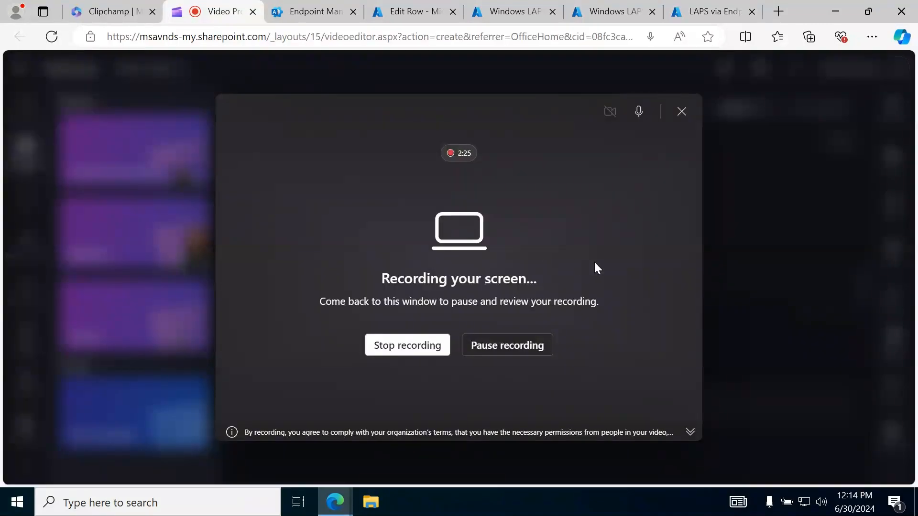
pyautogui.click(712, 15)
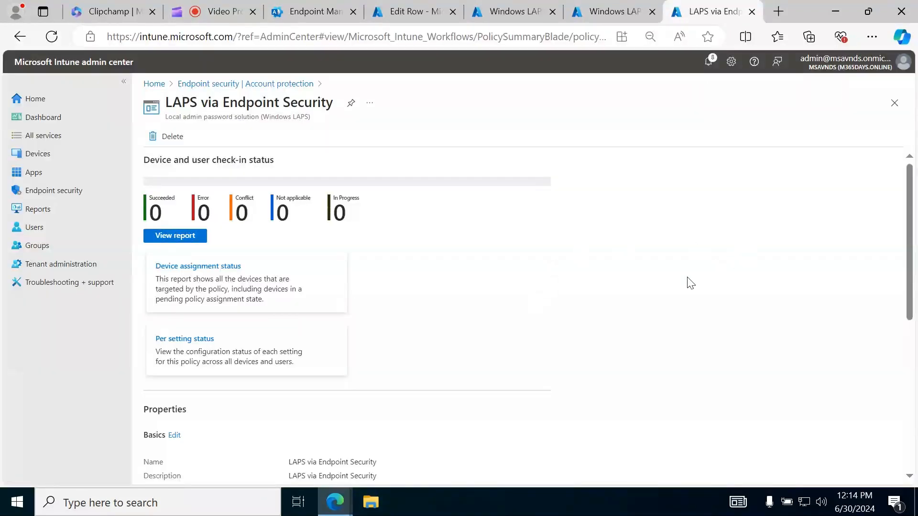
pyautogui.scroll(-6, 690, 283)
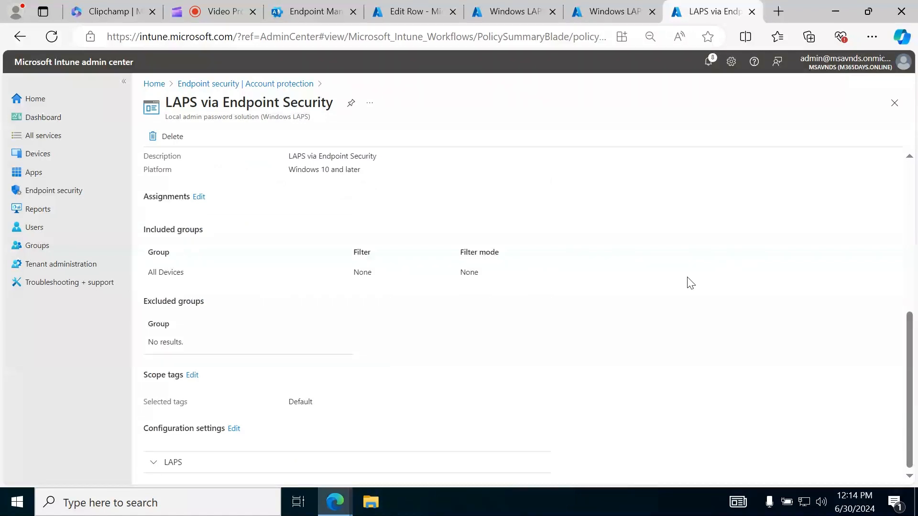
pyautogui.scroll(5, 710, 289)
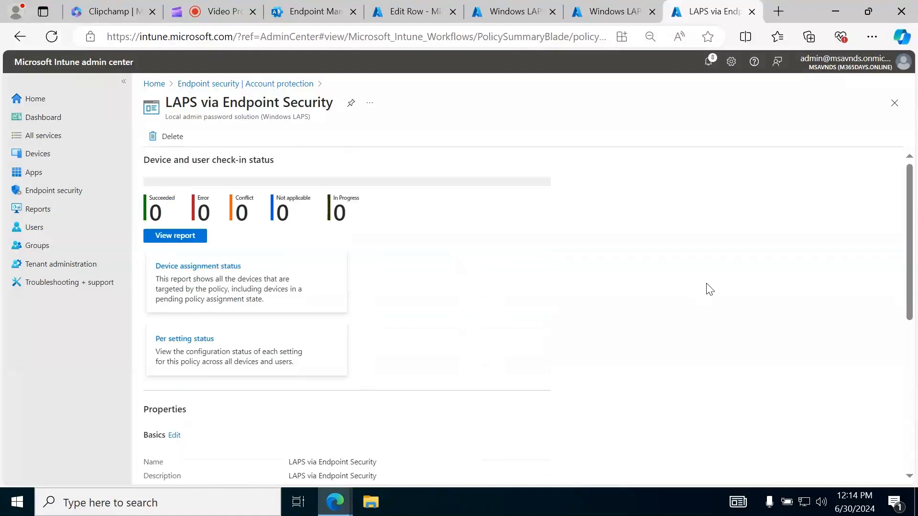
pyautogui.click(709, 61)
pyautogui.click(528, 354)
pyautogui.click(224, 12)
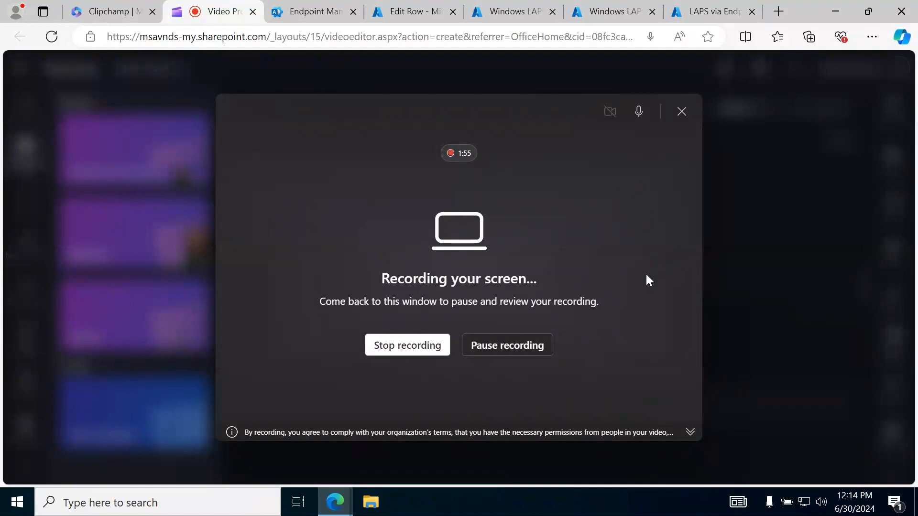